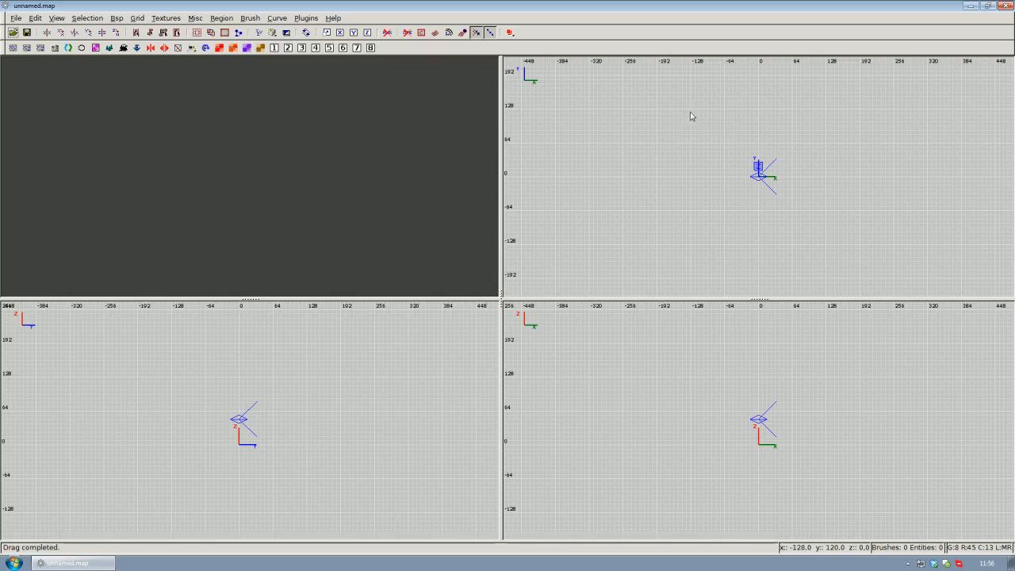
- Draw a square floor brush around the origin in the XY view and size it to 512 by 512 units
{"action": "mouse_move", "coordinate": [690, 110]}
{"action": "left_mouse_down"}
{"action": "mouse_move", "coordinate": [762, 199]}
{"action": "mouse_move", "coordinate": [877, 235]}
{"action": "mouse_move", "coordinate": [791, 271]}
{"action": "mouse_move", "coordinate": [833, 226]}
{"action": "mouse_move", "coordinate": [859, 276]}
{"action": "mouse_move", "coordinate": [845, 256]}
{"action": "mouse_move", "coordinate": [852, 293]}
{"action": "mouse_move", "coordinate": [850, 284]}
{"action": "left_mouse_up"}
{"action": "scroll", "coordinate": [856, 237], "scroll_direction": "down", "scroll_amount": 1}
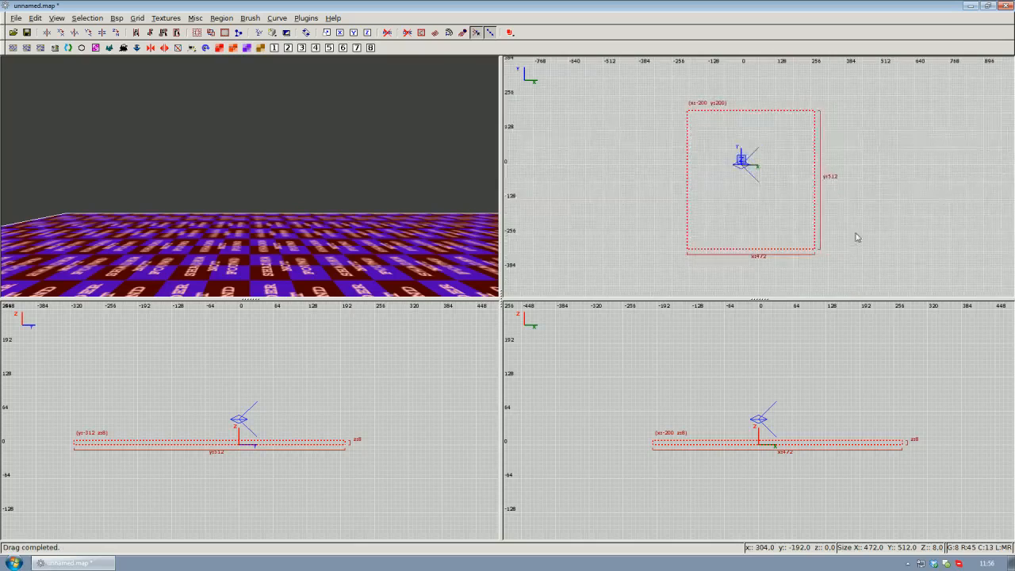
{"action": "right_click_drag", "start_coordinate": [857, 237], "coordinate": [846, 229]}
{"action": "left_click_drag", "start_coordinate": [846, 229], "coordinate": [856, 219]}
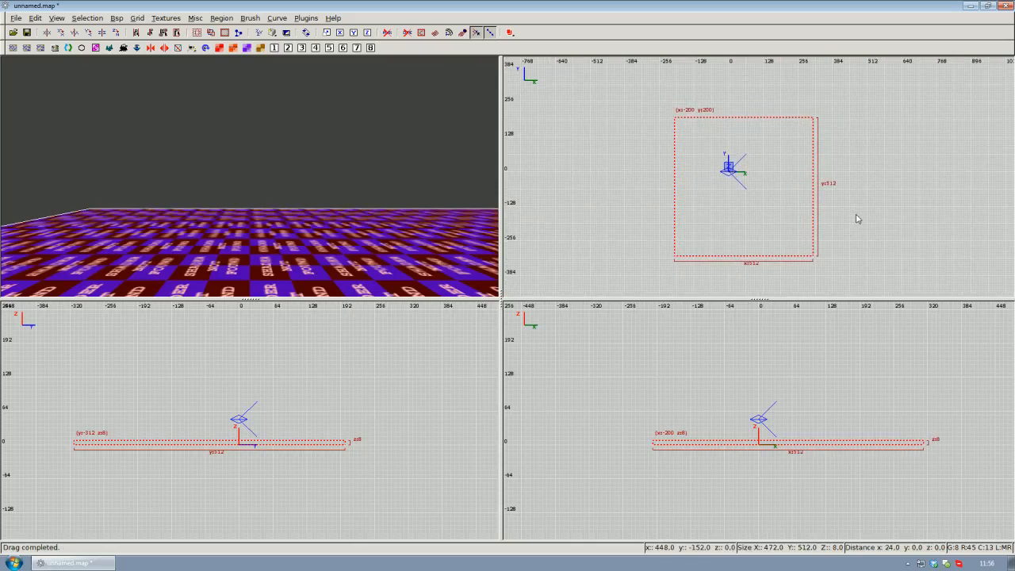
- Centre the floor brush on the origin, placing its corner at X -256, Y 256
{"action": "scroll", "coordinate": [801, 235], "scroll_direction": "up", "scroll_amount": 1}
{"action": "right_click_drag", "start_coordinate": [793, 236], "coordinate": [763, 211]}
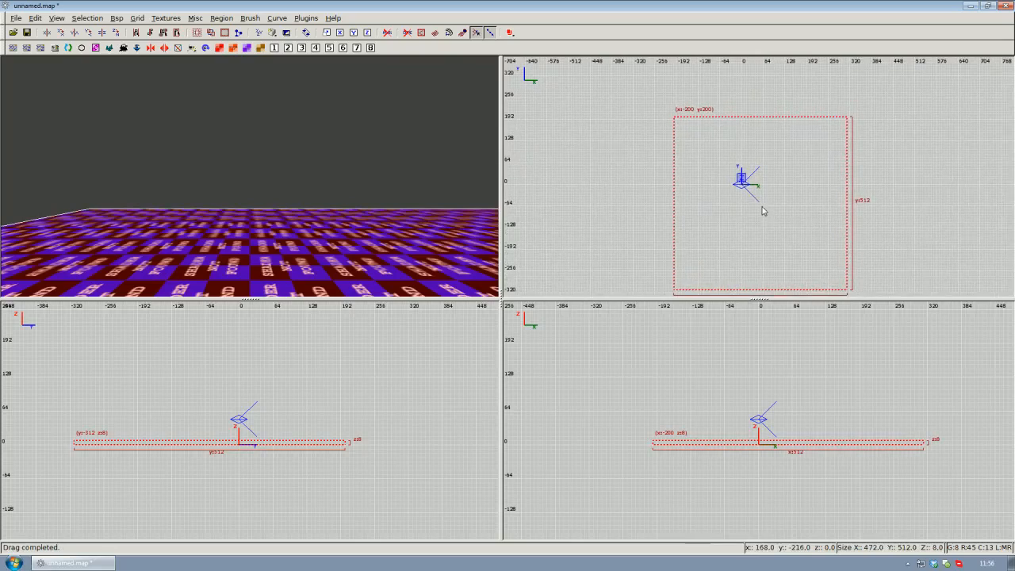
{"action": "mouse_move", "coordinate": [763, 211]}
{"action": "left_mouse_down"}
{"action": "mouse_move", "coordinate": [777, 220]}
{"action": "mouse_move", "coordinate": [757, 162]}
{"action": "mouse_move", "coordinate": [764, 208]}
{"action": "left_mouse_up"}
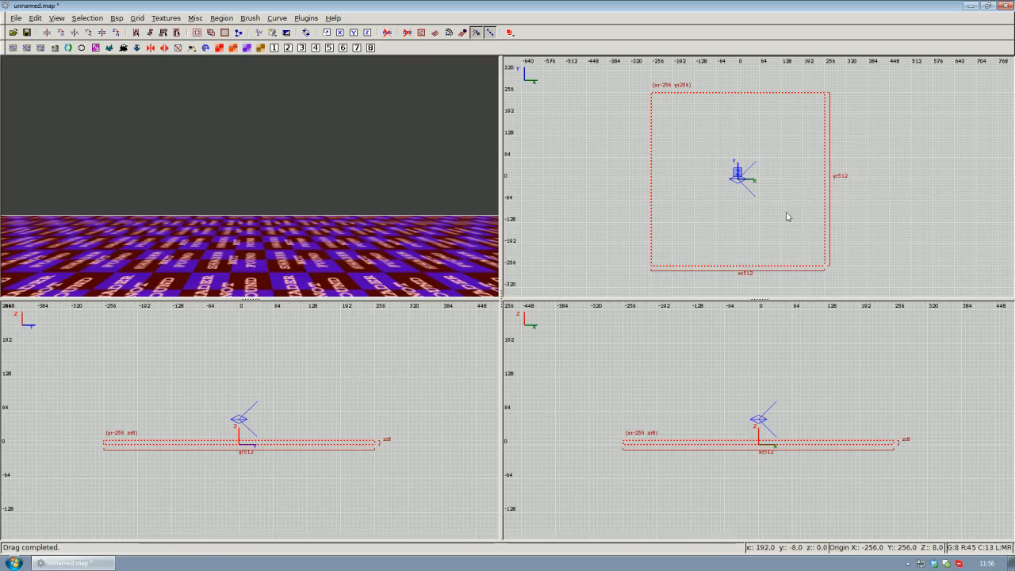
- Examine the floor brush in the 3D camera view from above and from several angles and distances
{"action": "right_click", "coordinate": [318, 238]}
{"action": "scroll", "coordinate": [318, 238], "scroll_direction": "down", "scroll_amount": 1}
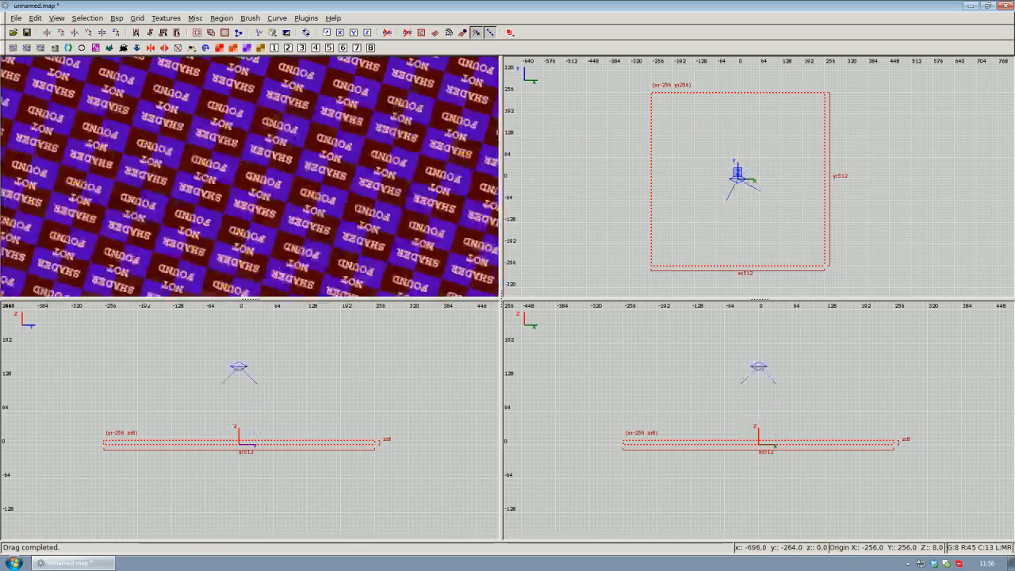
{"action": "scroll", "coordinate": [250, 176], "scroll_direction": "down", "scroll_amount": 6}
{"action": "scroll", "coordinate": [249, 177], "scroll_direction": "up", "scroll_amount": 5}
{"action": "scroll", "coordinate": [249, 176], "scroll_direction": "down", "scroll_amount": 6}
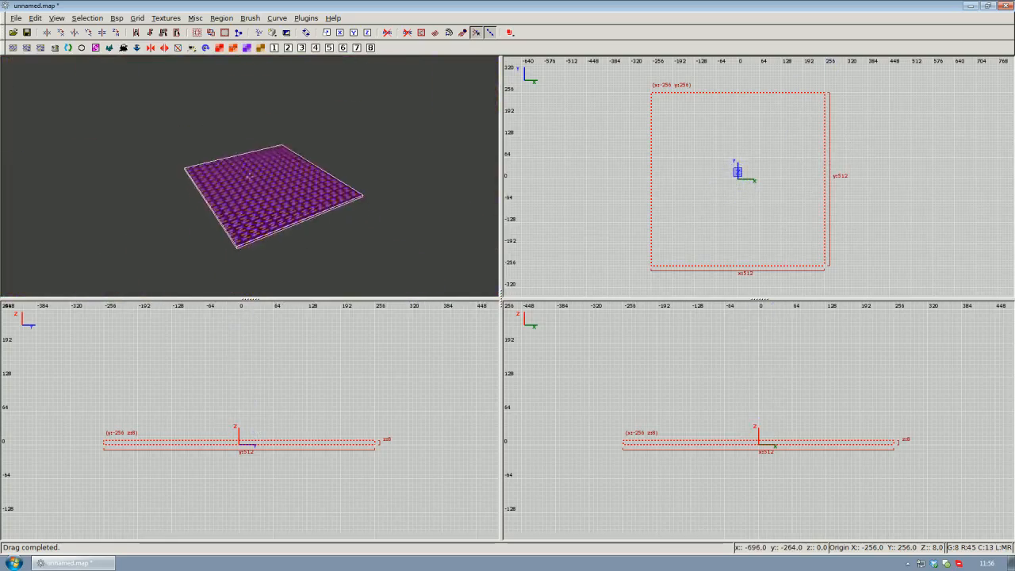
{"action": "scroll", "coordinate": [249, 176], "scroll_direction": "up", "scroll_amount": 6}
{"action": "scroll", "coordinate": [249, 176], "scroll_direction": "down", "scroll_amount": 6}
{"action": "right_click", "coordinate": [250, 176]}
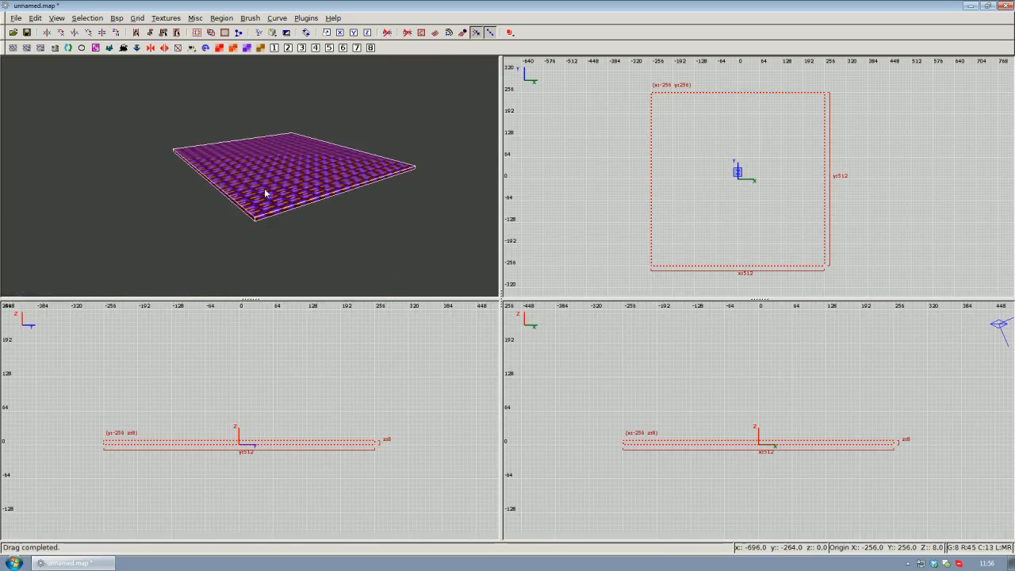
{"action": "right_click", "coordinate": [265, 194]}
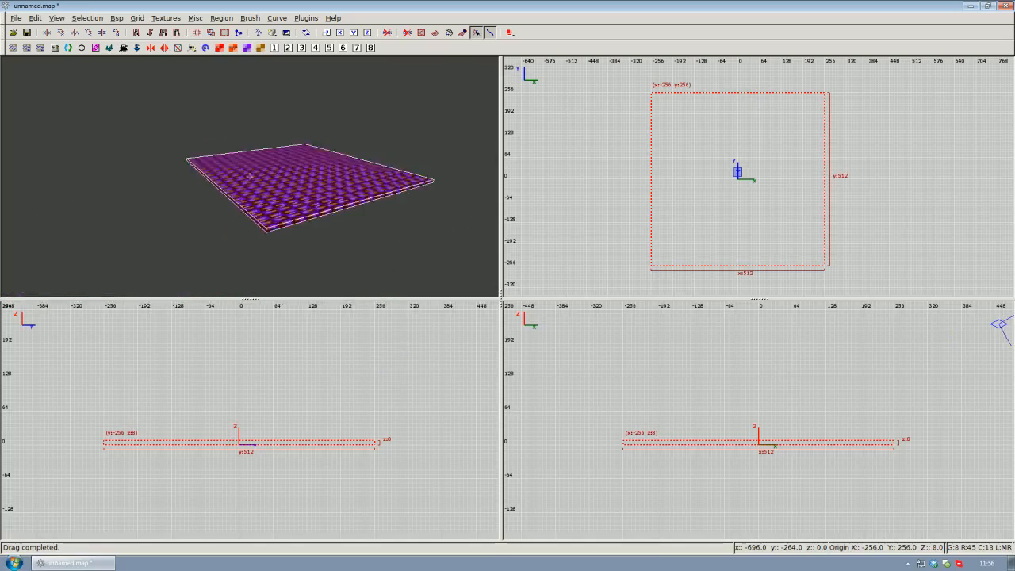
{"action": "scroll", "coordinate": [250, 176], "scroll_direction": "up", "scroll_amount": 4}
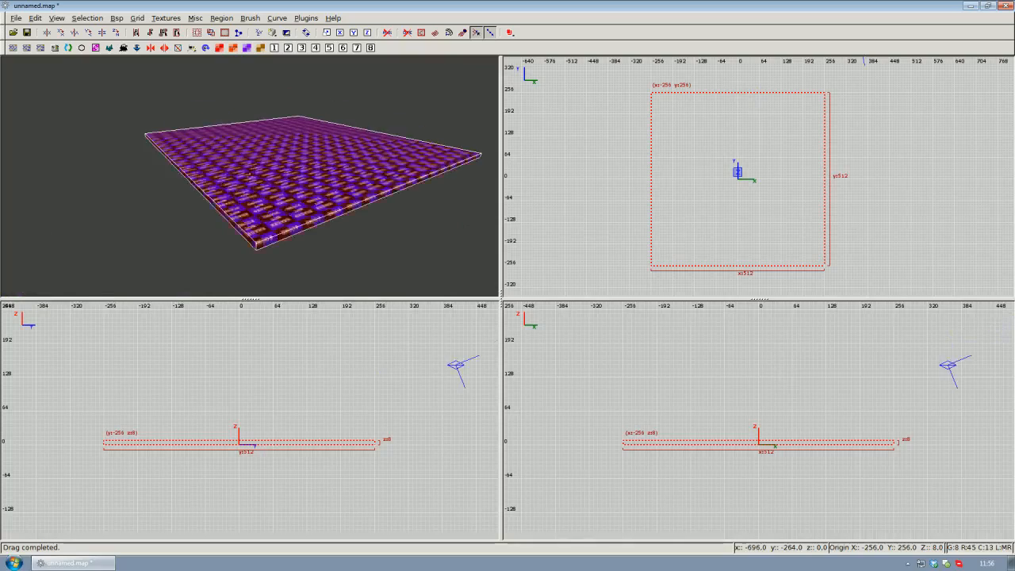
{"action": "scroll", "coordinate": [250, 176], "scroll_direction": "down", "scroll_amount": 3}
{"action": "scroll", "coordinate": [250, 176], "scroll_direction": "up", "scroll_amount": 2}
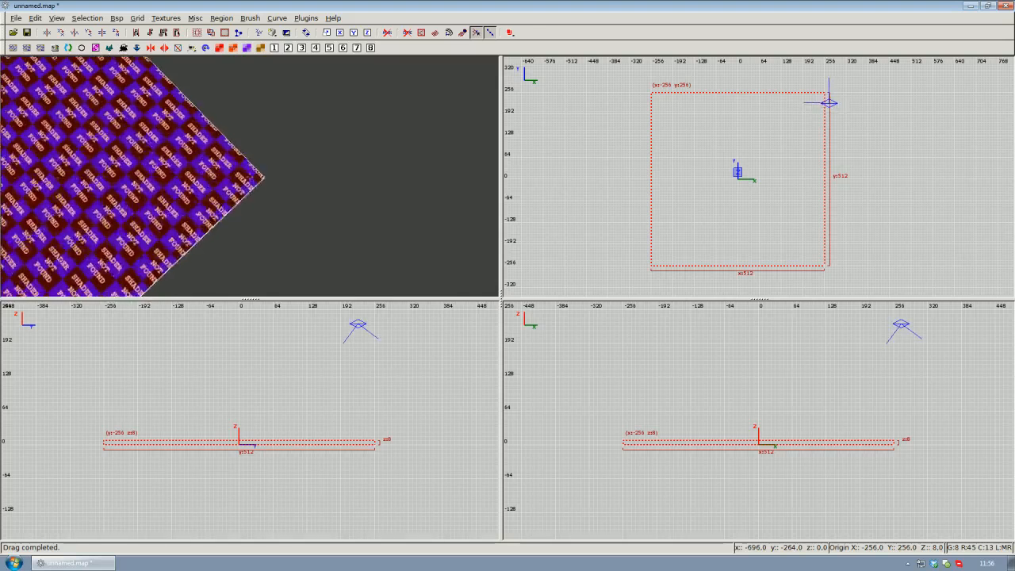
{"action": "scroll", "coordinate": [250, 176], "scroll_direction": "up", "scroll_amount": 1}
{"action": "right_click", "coordinate": [250, 176]}
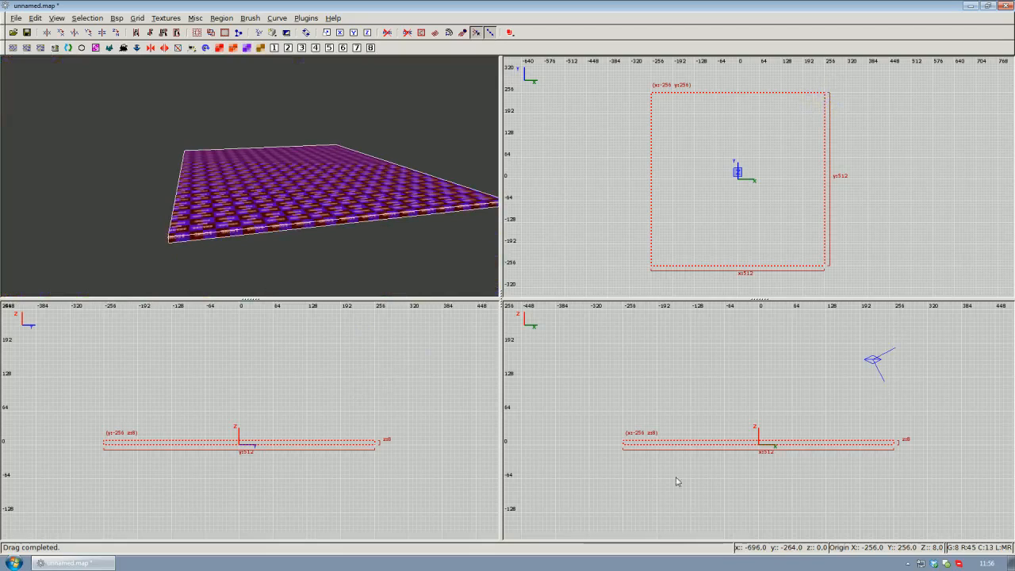
- Lower the floor brush 8 units in the XZ side view so its upper surface lies at Z 0
{"action": "mouse_move", "coordinate": [723, 461]}
{"action": "right_mouse_down"}
{"action": "mouse_move", "coordinate": [738, 450]}
{"action": "mouse_move", "coordinate": [686, 441]}
{"action": "mouse_move", "coordinate": [760, 433]}
{"action": "right_mouse_up"}
{"action": "scroll", "coordinate": [738, 451], "scroll_direction": "up", "scroll_amount": 1}
{"action": "scroll", "coordinate": [714, 439], "scroll_direction": "down", "scroll_amount": 1}
{"action": "scroll", "coordinate": [721, 440], "scroll_direction": "up", "scroll_amount": 1}
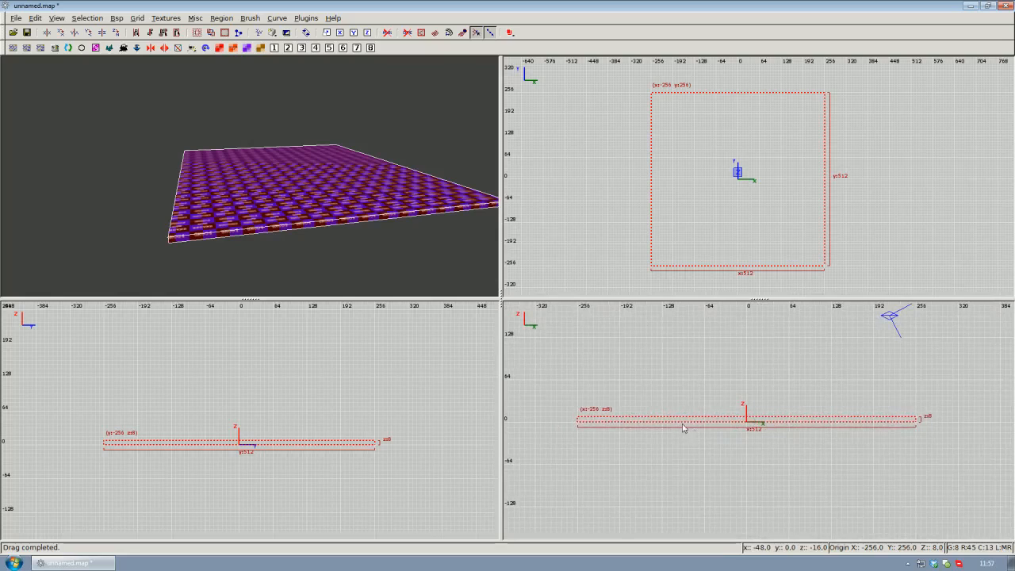
{"action": "left_click_drag", "start_coordinate": [684, 423], "coordinate": [686, 431]}
- Extend the underside of the floor brush downward in the XZ view to make it 64 units thick
{"action": "right_click_drag", "start_coordinate": [687, 432], "coordinate": [684, 397]}
{"action": "scroll", "coordinate": [700, 444], "scroll_direction": "down", "scroll_amount": 2}
{"action": "right_click_drag", "start_coordinate": [731, 440], "coordinate": [695, 472]}
{"action": "scroll", "coordinate": [751, 460], "scroll_direction": "up", "scroll_amount": 3}
{"action": "right_click_drag", "start_coordinate": [840, 442], "coordinate": [772, 419]}
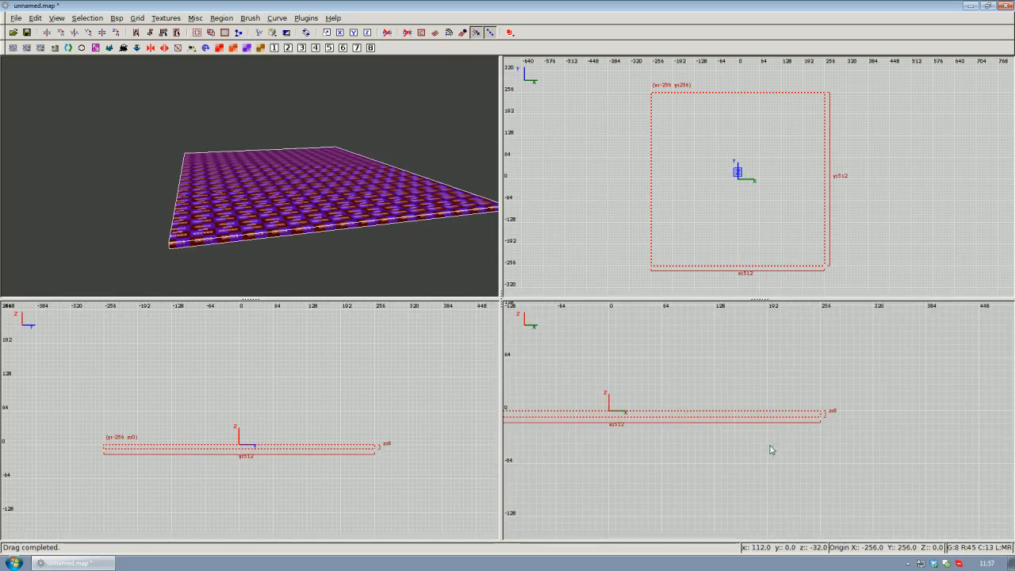
{"action": "left_click_drag", "start_coordinate": [769, 447], "coordinate": [773, 495]}
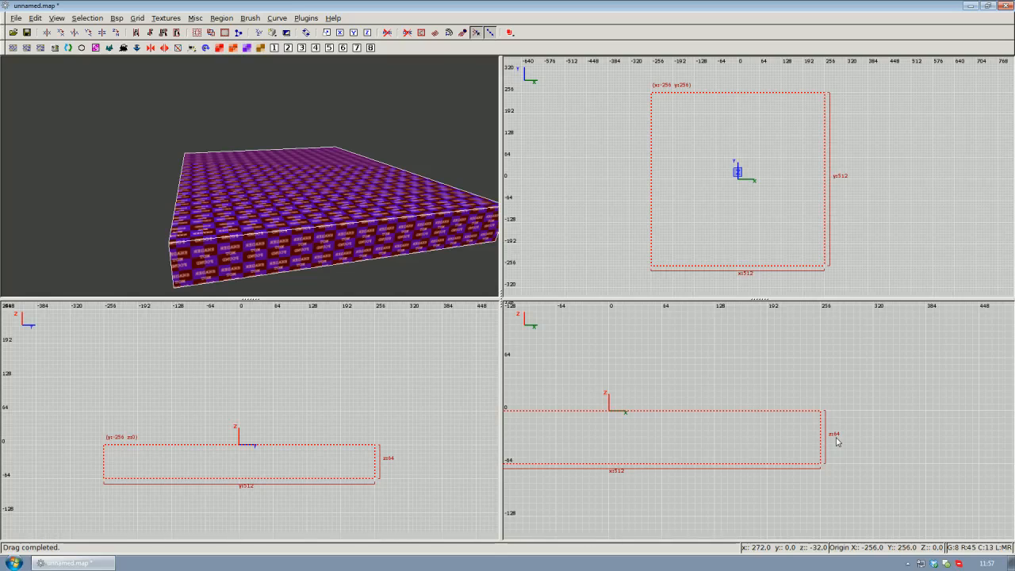
{"action": "scroll", "coordinate": [837, 436], "scroll_direction": "down", "scroll_amount": 3}
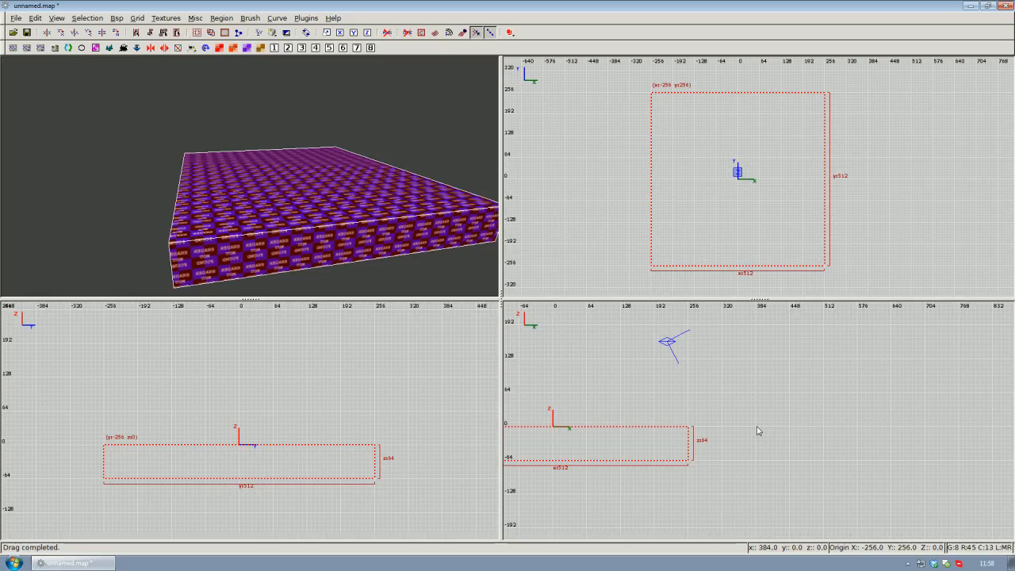
{"action": "scroll", "coordinate": [689, 401], "scroll_direction": "down", "scroll_amount": 2}
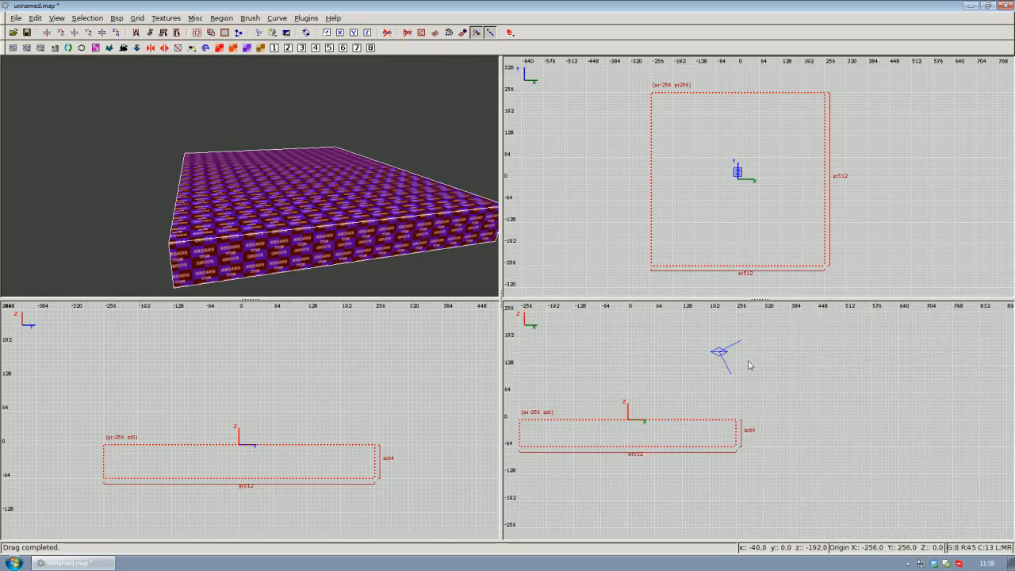
{"action": "scroll", "coordinate": [744, 400], "scroll_direction": "up", "scroll_amount": 1}
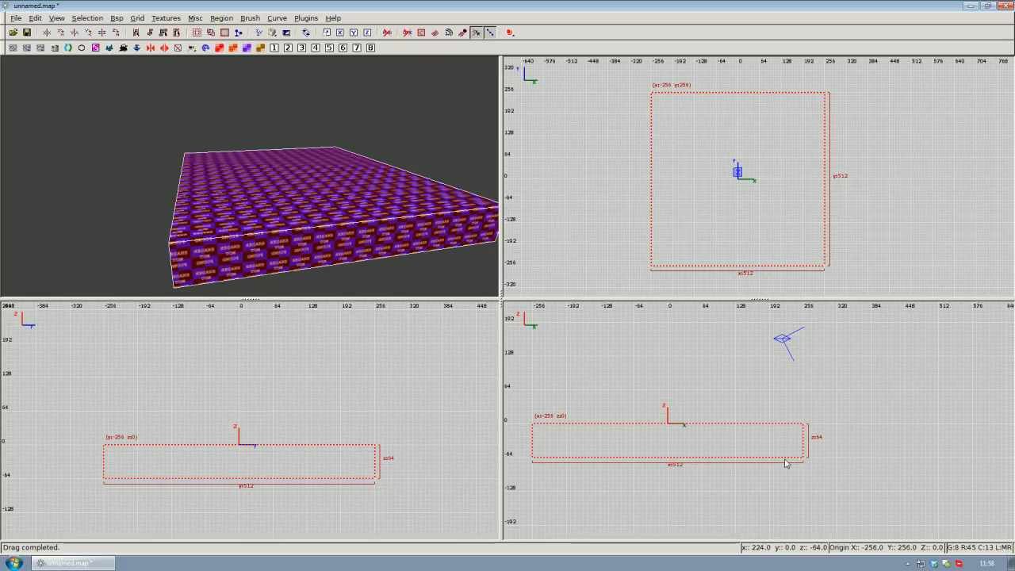
- Load the common texture set, apply the caulk texture to the whole floor brush, and deselect the brush
{"action": "left_click", "coordinate": [167, 19]}
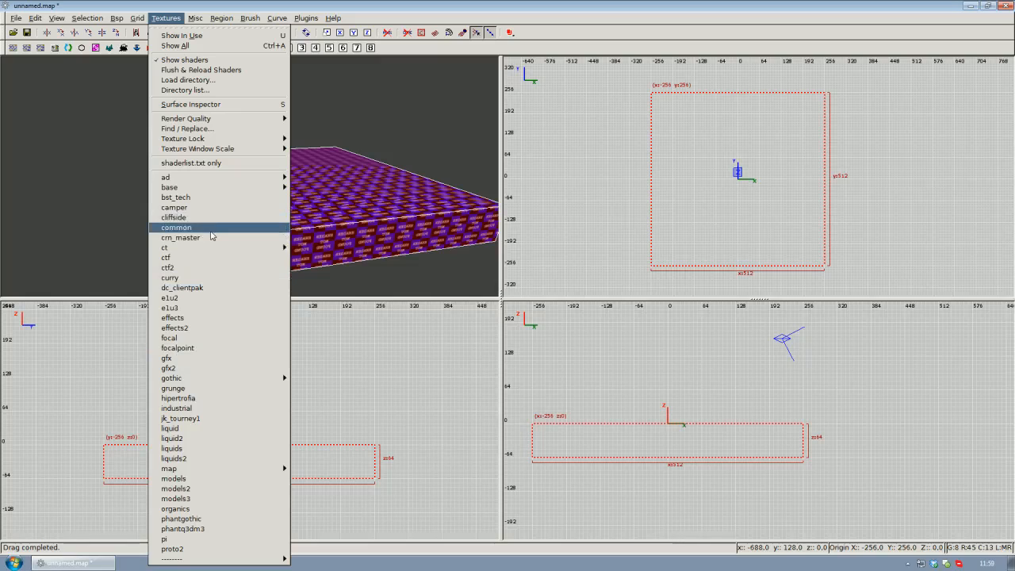
{"action": "left_click", "coordinate": [182, 230]}
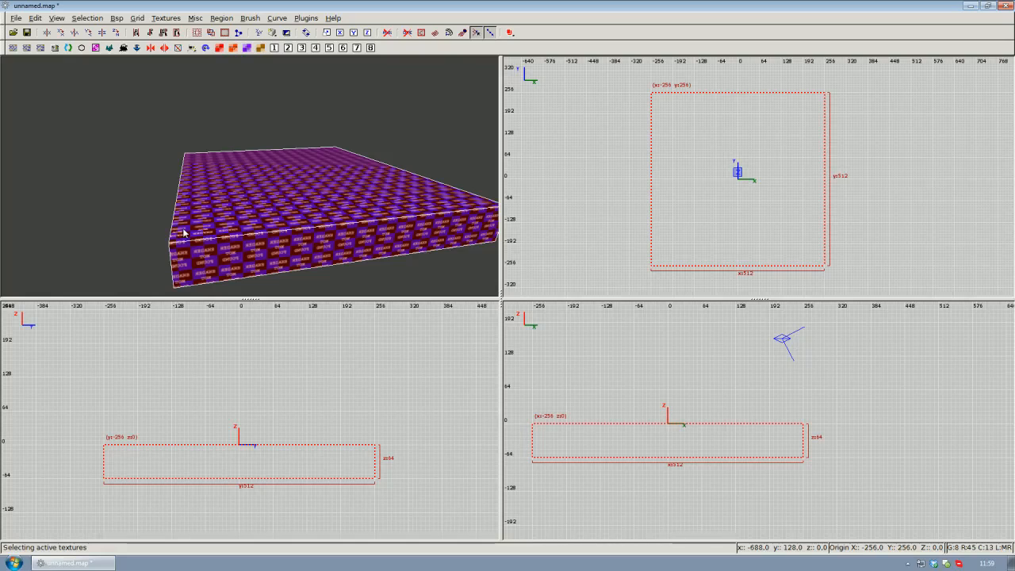
{"action": "key", "text": "t"}
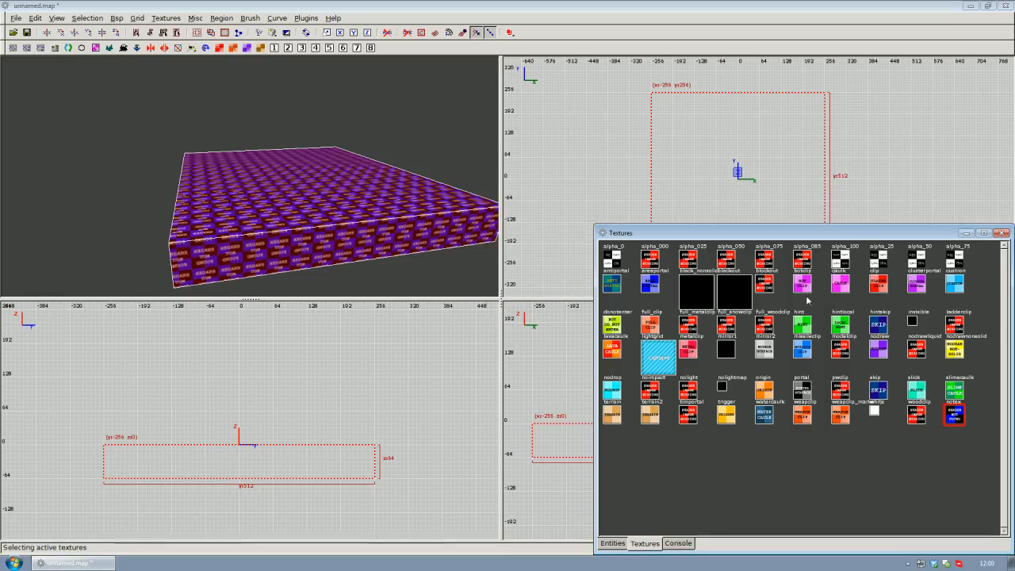
{"action": "left_click", "coordinate": [846, 289]}
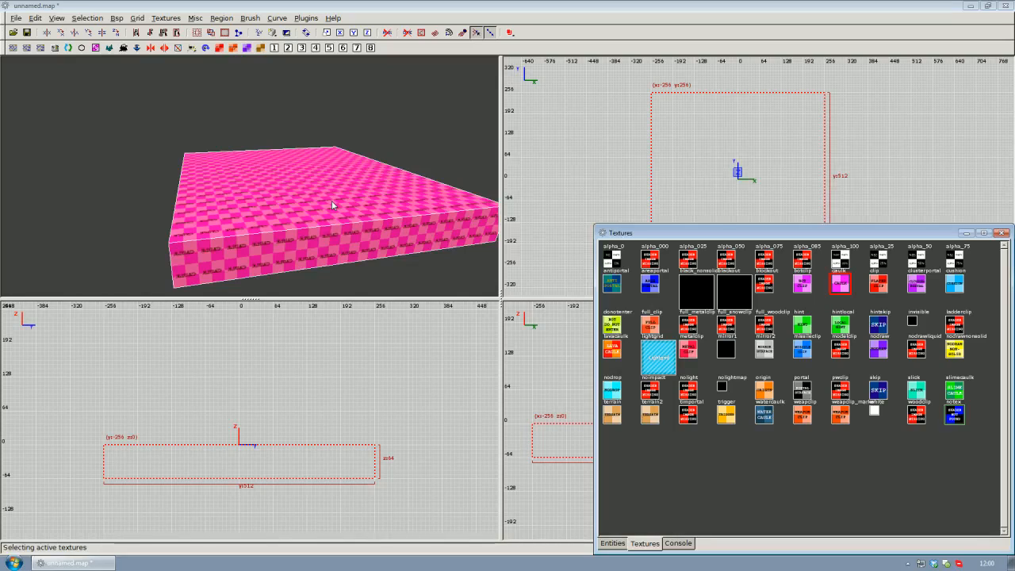
{"action": "left_click", "coordinate": [1001, 233]}
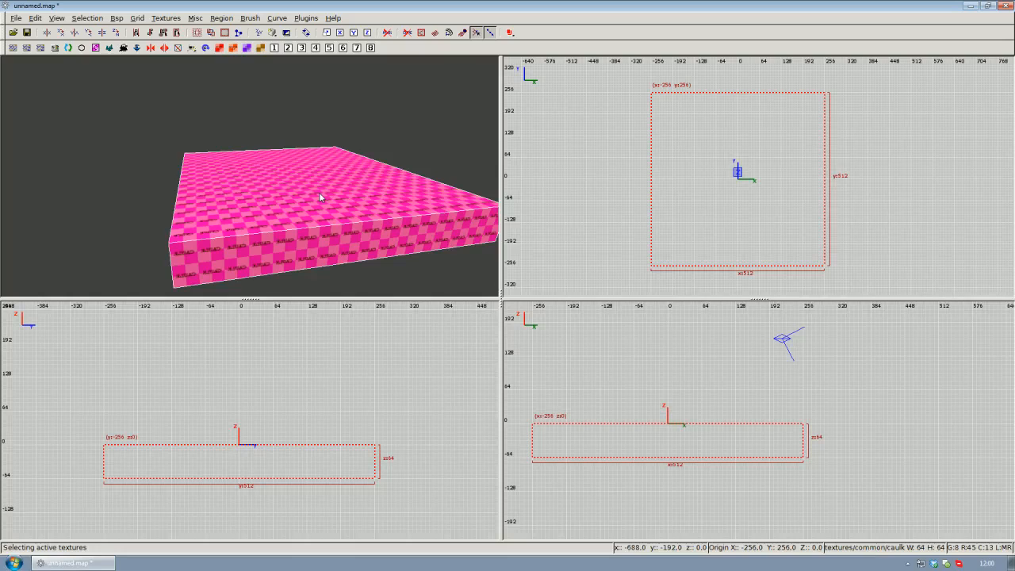
{"action": "key", "text": "Escape"}
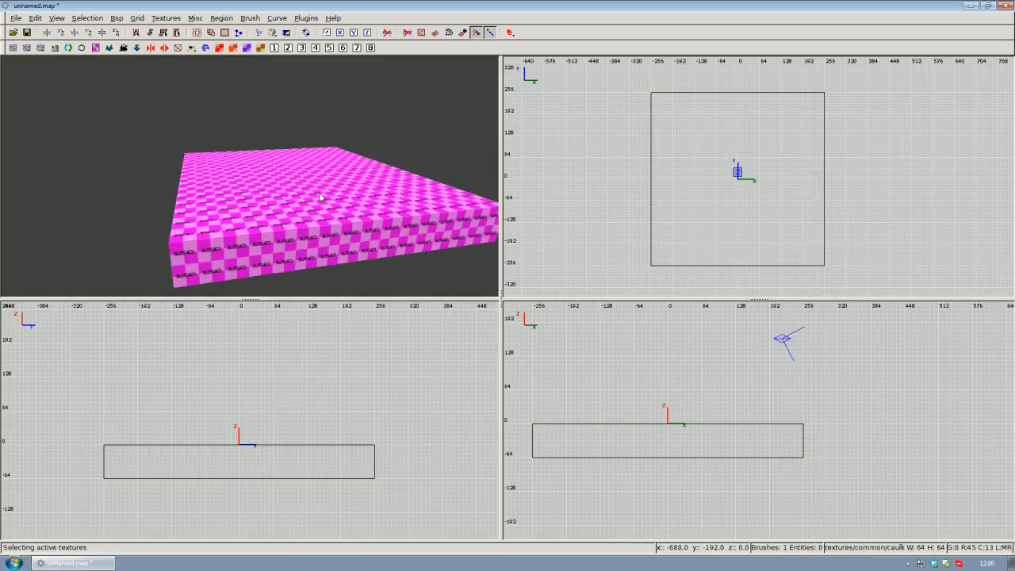
- Select only the top face of the caulked floor brush in the 3D camera view
{"action": "right_click", "coordinate": [321, 197]}
{"action": "right_click", "coordinate": [261, 195]}
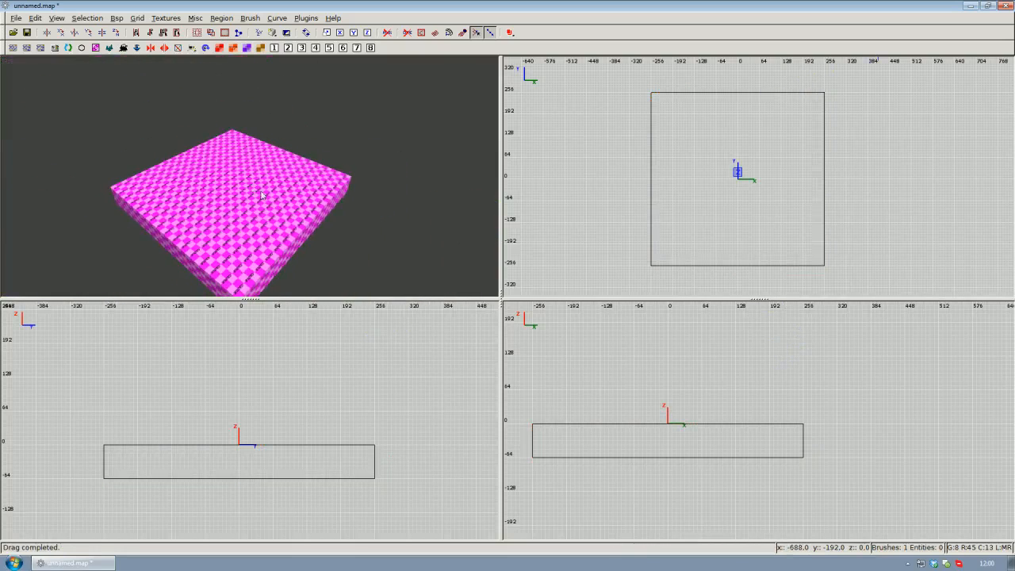
{"action": "right_click", "coordinate": [255, 187]}
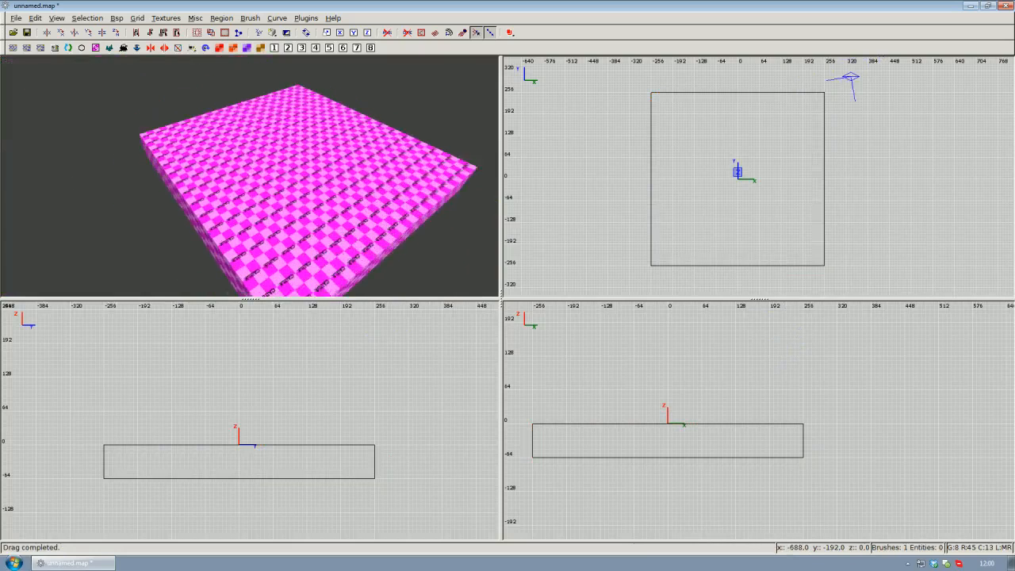
{"action": "right_click", "coordinate": [255, 187]}
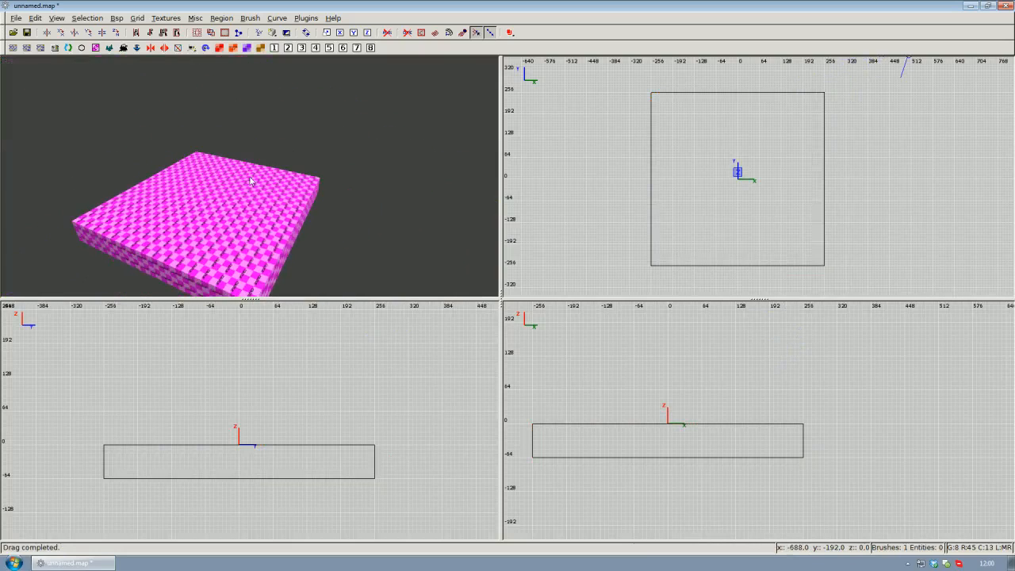
{"action": "left_click", "coordinate": [236, 223], "text": "shift"}
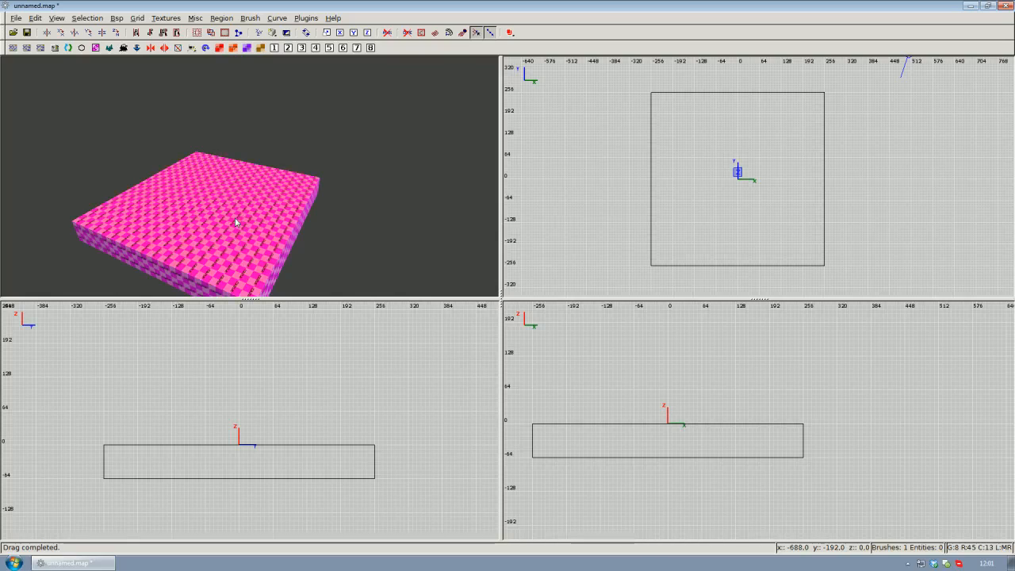
{"action": "key", "text": "Escape"}
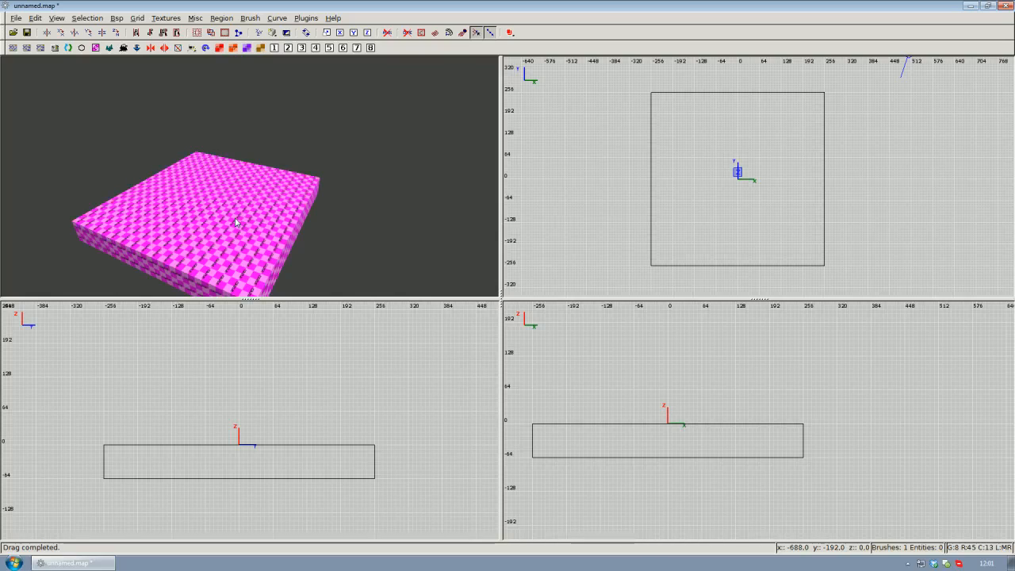
{"action": "left_click", "coordinate": [235, 219], "text": "ctrl+shift"}
{"action": "right_click", "coordinate": [234, 219]}
{"action": "scroll", "coordinate": [250, 177], "scroll_direction": "up", "scroll_amount": 2}
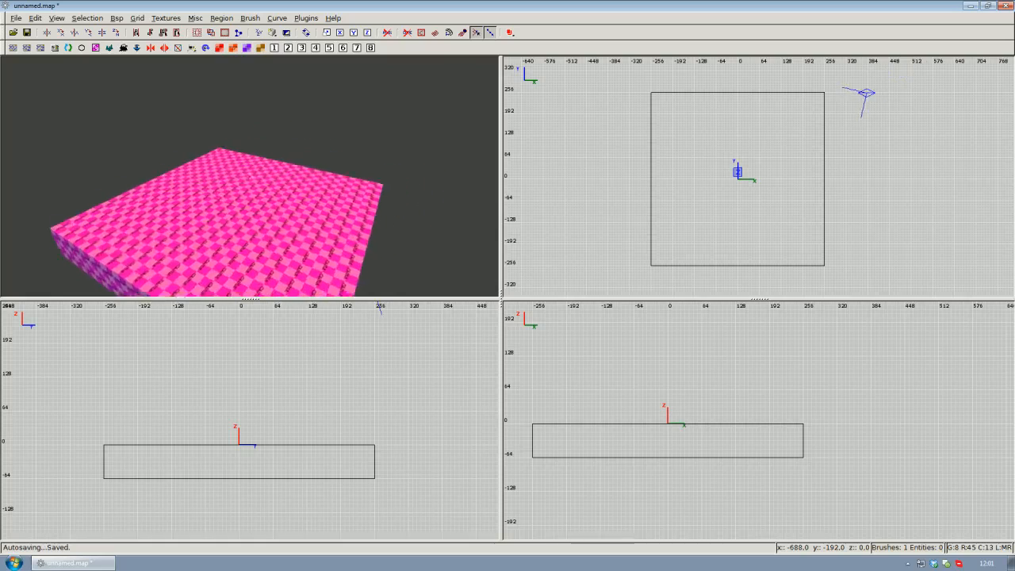
{"action": "scroll", "coordinate": [250, 177], "scroll_direction": "down", "scroll_amount": 2}
{"action": "right_click", "coordinate": [249, 177]}
{"action": "left_click", "coordinate": [254, 183]}
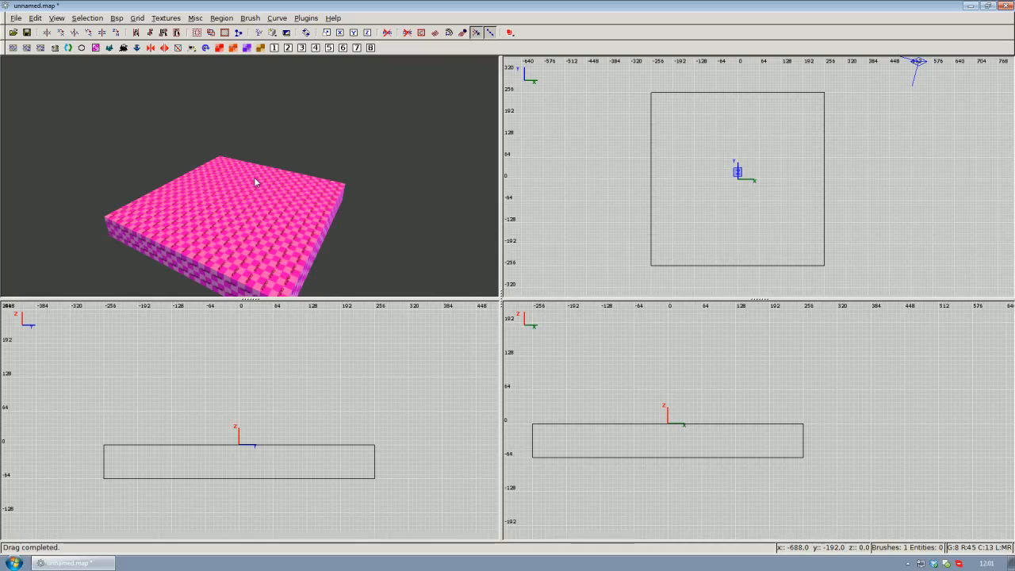
- Apply the clang_floor2 texture from the base_floor set to the floor brush's top face and deselect the face
{"action": "left_click", "coordinate": [181, 19]}
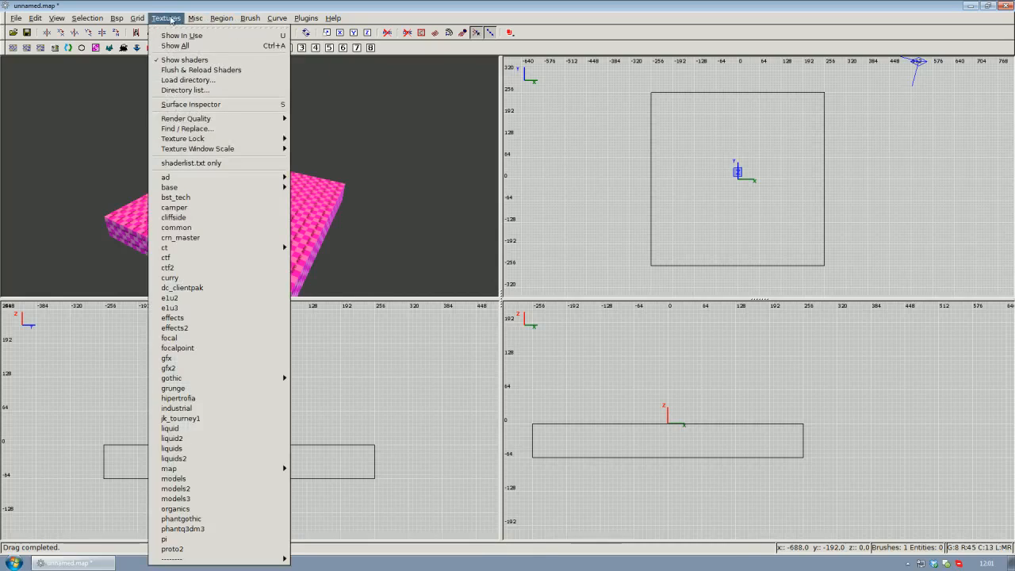
{"action": "mouse_move", "coordinate": [220, 190]}
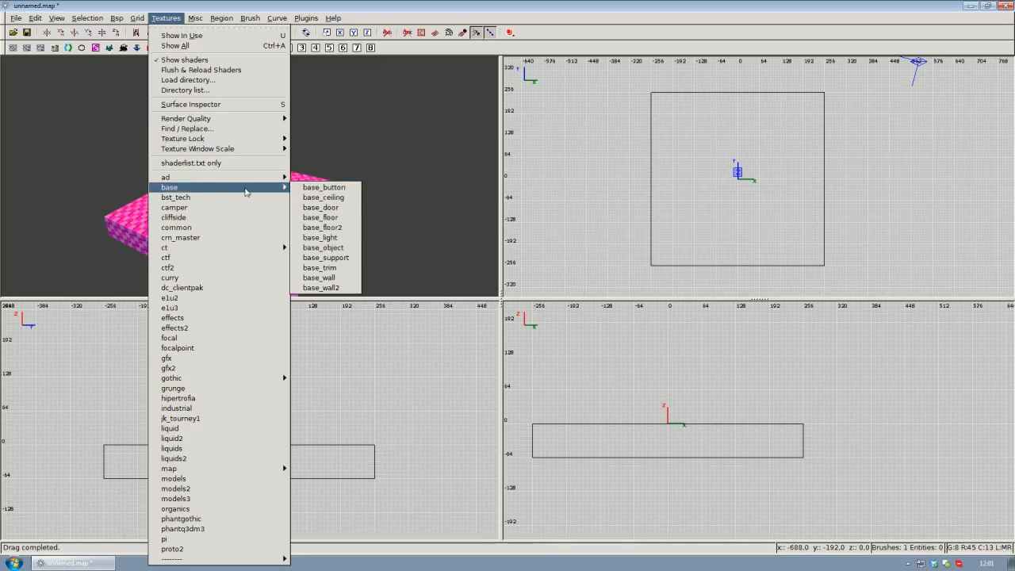
{"action": "left_click", "coordinate": [328, 217]}
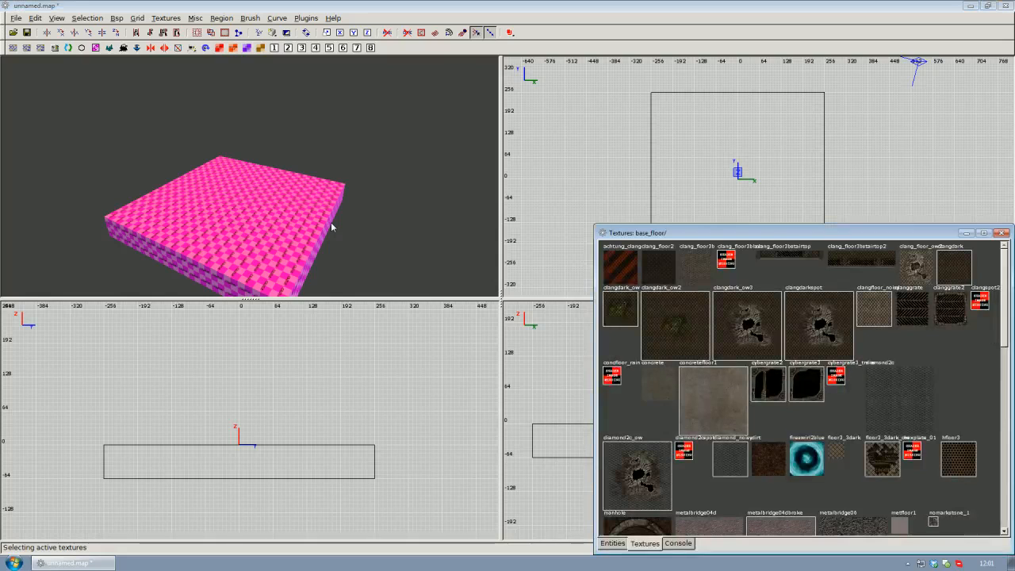
{"action": "left_click_drag", "start_coordinate": [778, 234], "coordinate": [751, 204]}
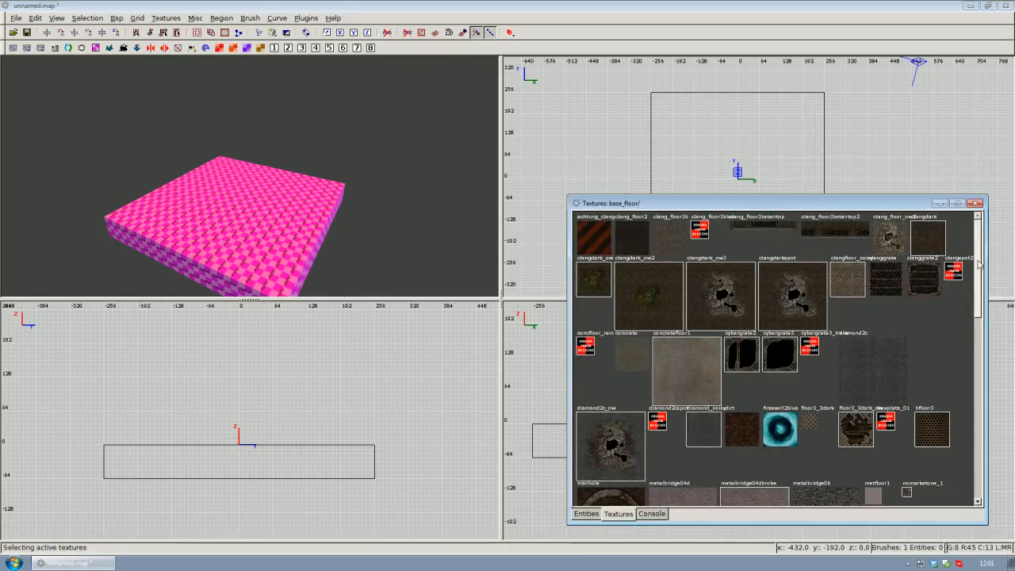
{"action": "left_click_drag", "start_coordinate": [978, 265], "coordinate": [954, 248]}
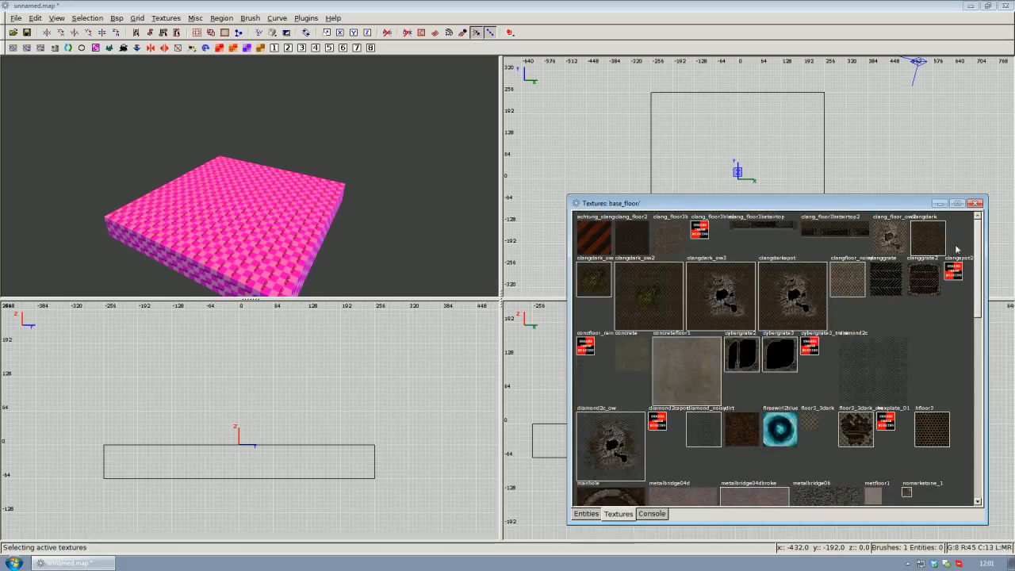
{"action": "left_click", "coordinate": [634, 240]}
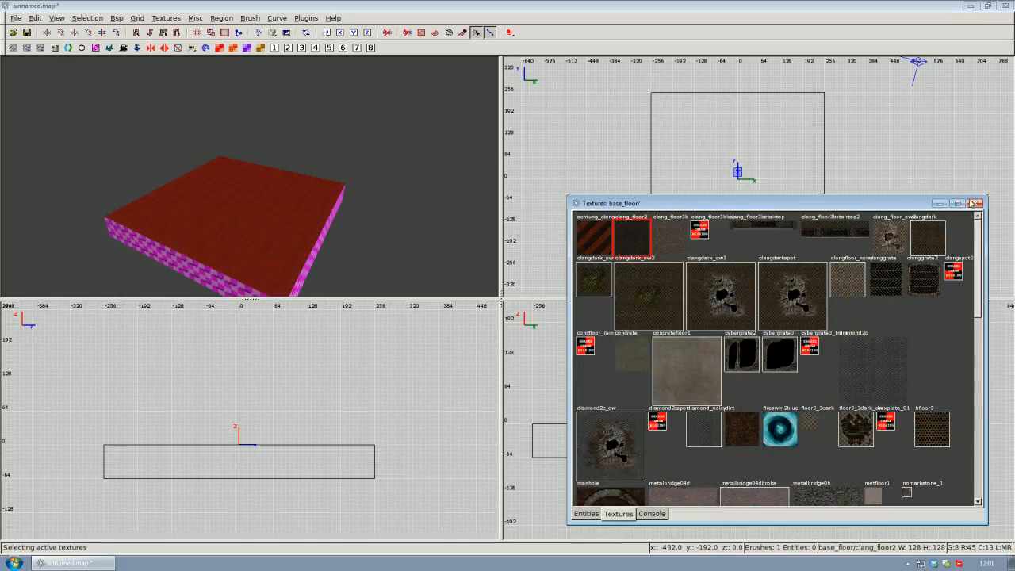
{"action": "left_click", "coordinate": [974, 203]}
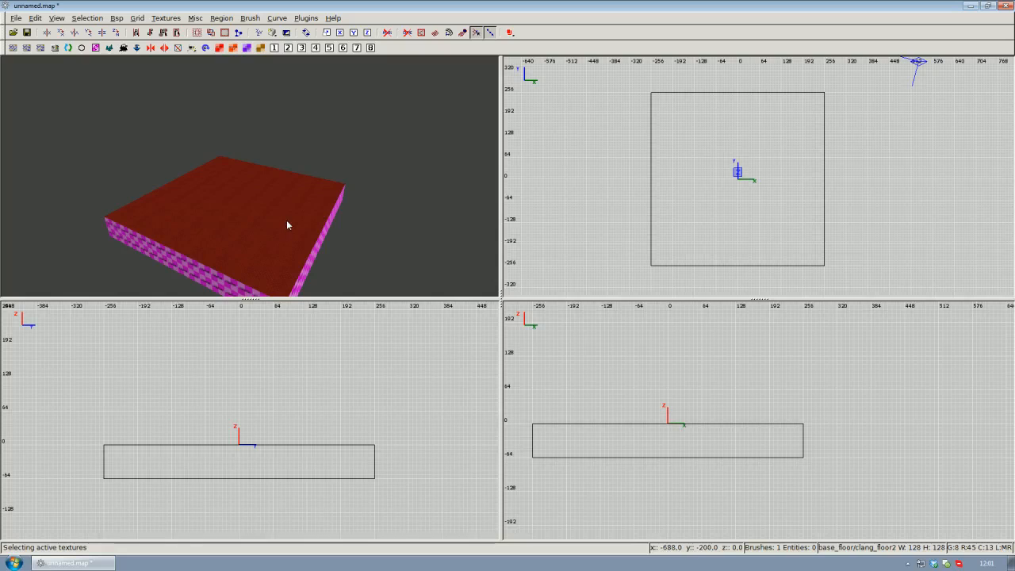
{"action": "key", "text": "Escape"}
- Examine the texture on the floor brush's top face from several angles in the 3D camera view
{"action": "right_click", "coordinate": [284, 223]}
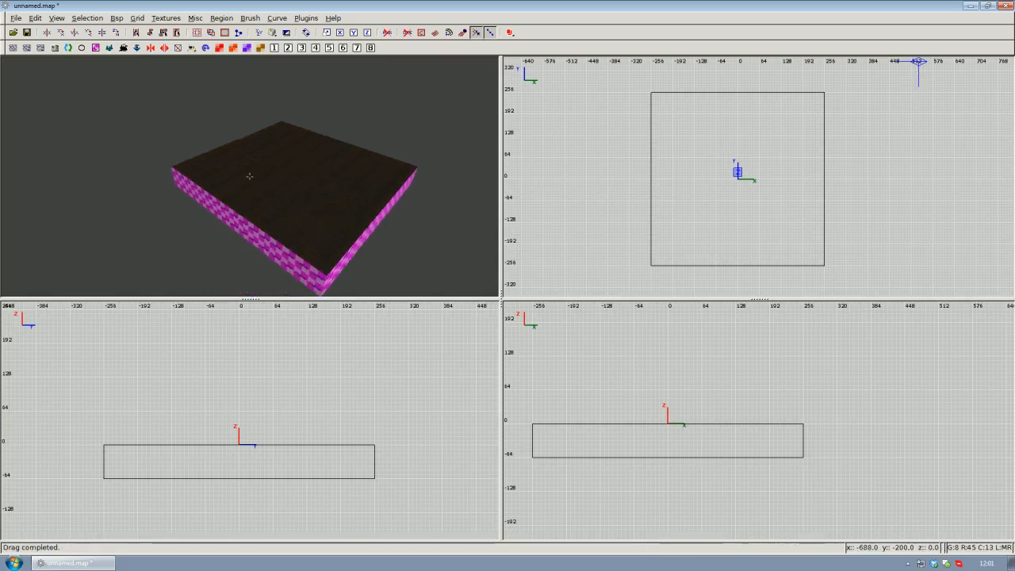
{"action": "scroll", "coordinate": [249, 176], "scroll_direction": "up", "scroll_amount": 5}
{"action": "scroll", "coordinate": [249, 176], "scroll_direction": "down", "scroll_amount": 5}
{"action": "scroll", "coordinate": [249, 176], "scroll_direction": "up", "scroll_amount": 5}
{"action": "scroll", "coordinate": [249, 176], "scroll_direction": "down", "scroll_amount": 10}
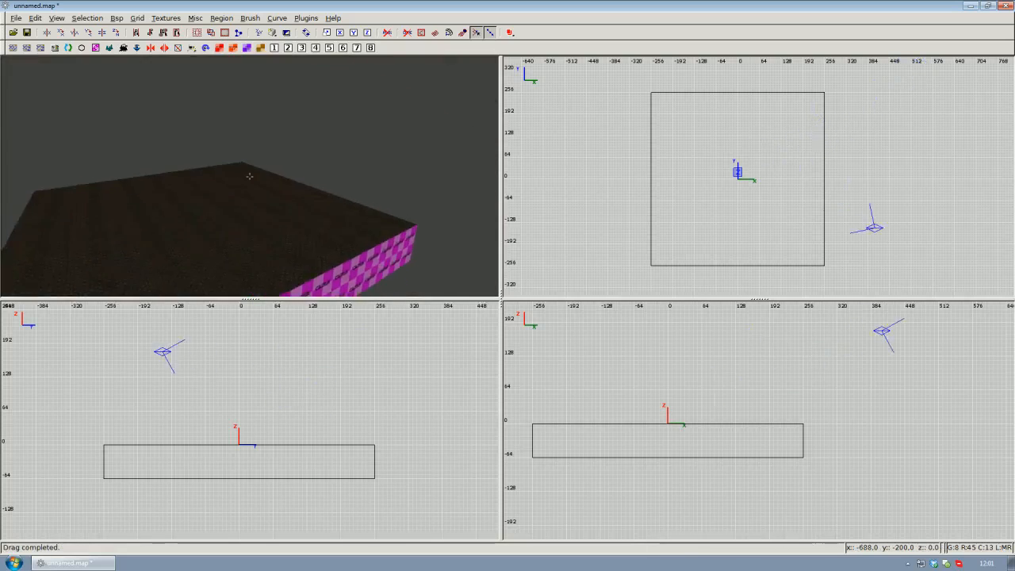
{"action": "scroll", "coordinate": [249, 176], "scroll_direction": "up", "scroll_amount": 5}
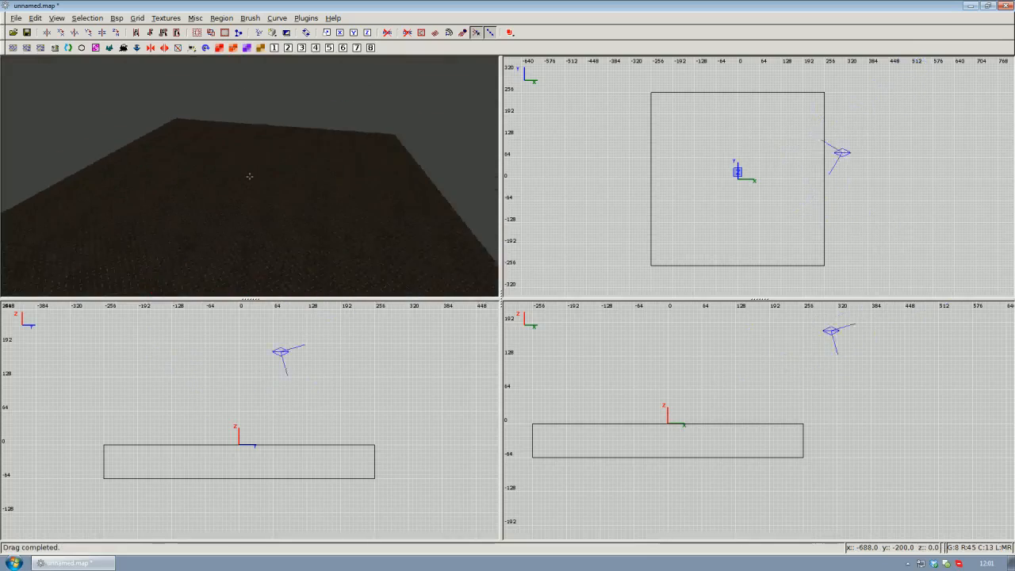
{"action": "right_click", "coordinate": [249, 176]}
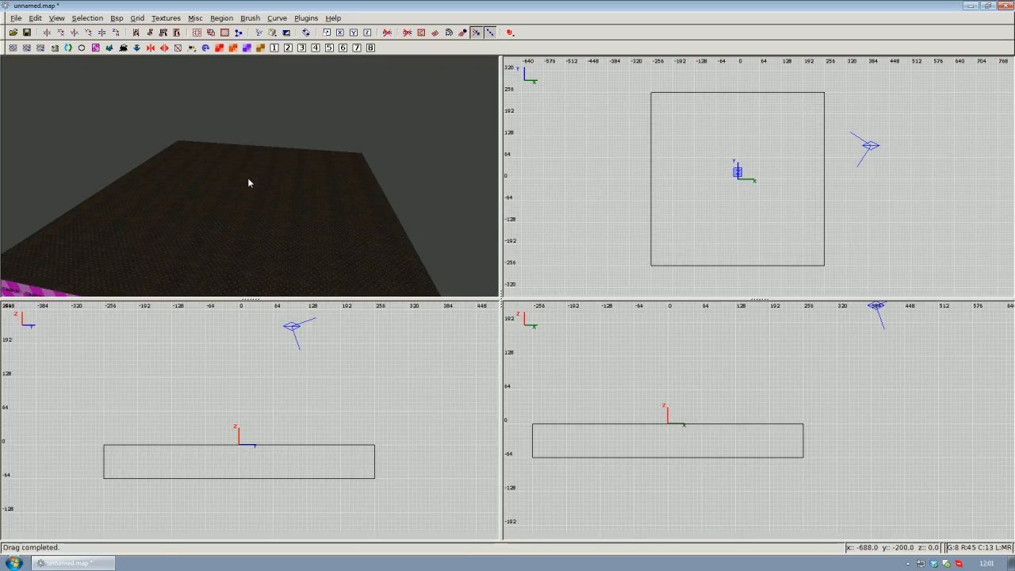
- Draw a 64-unit-wide brush along the floor's X 256 edge in the XY view and lengthen it to 512 units, down to Y -256
{"action": "right_click_drag", "start_coordinate": [724, 150], "coordinate": [651, 199]}
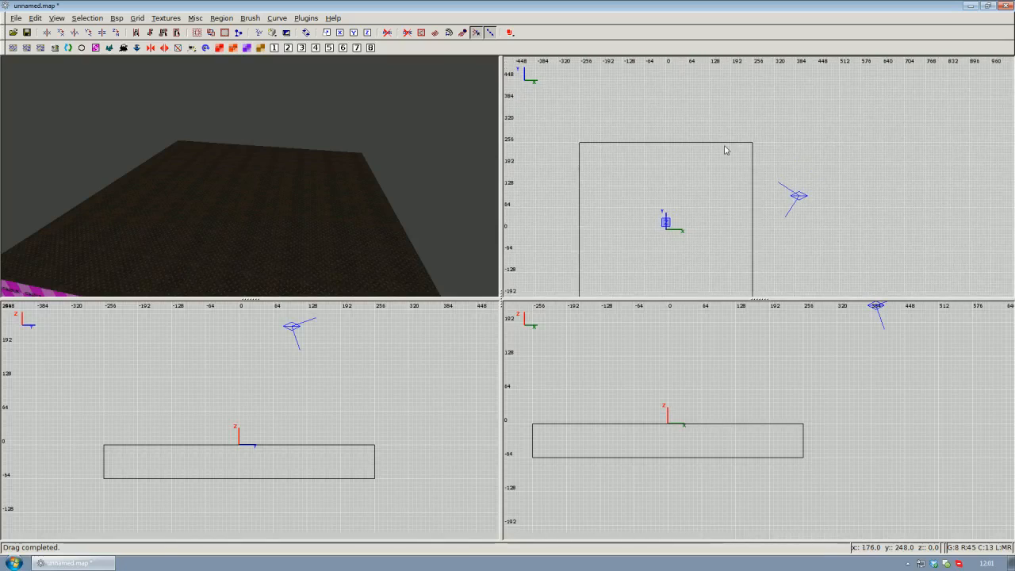
{"action": "scroll", "coordinate": [752, 157], "scroll_direction": "up", "scroll_amount": 1}
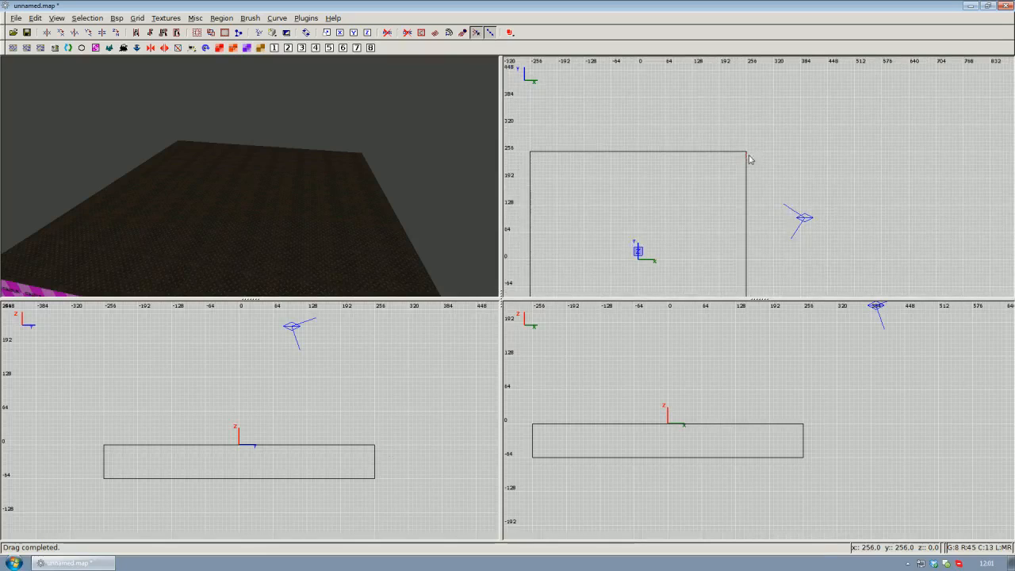
{"action": "mouse_move", "coordinate": [749, 159]}
{"action": "left_mouse_down"}
{"action": "mouse_move", "coordinate": [781, 176]}
{"action": "mouse_move", "coordinate": [778, 240]}
{"action": "left_mouse_up"}
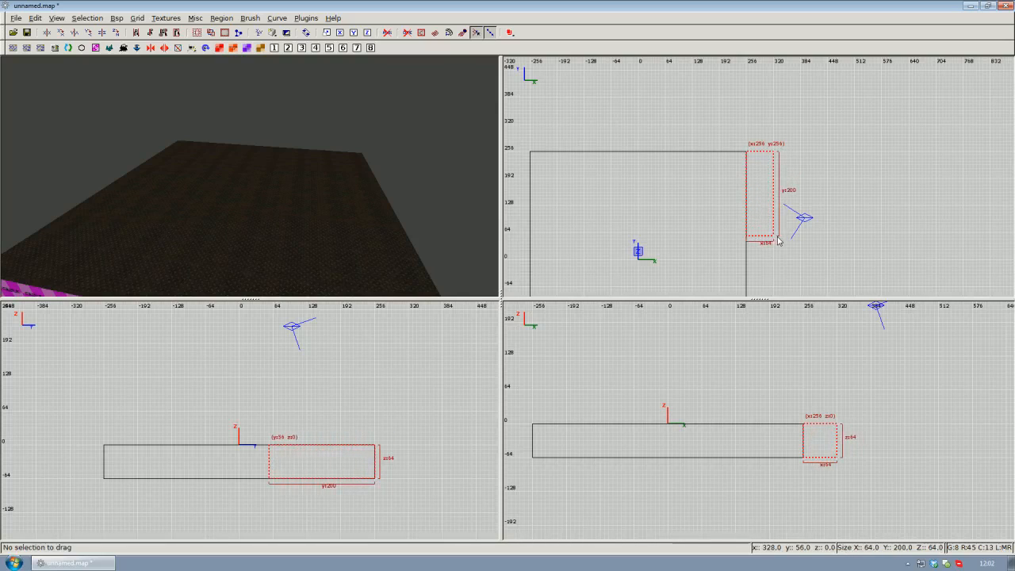
{"action": "mouse_move", "coordinate": [792, 213]}
{"action": "right_mouse_down"}
{"action": "mouse_move", "coordinate": [794, 229]}
{"action": "mouse_move", "coordinate": [783, 164]}
{"action": "right_mouse_up"}
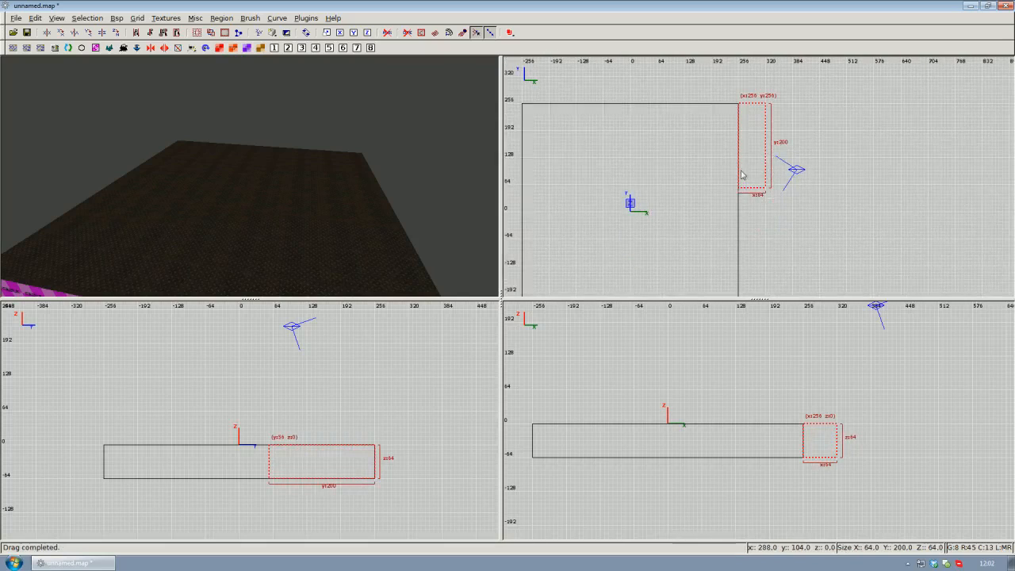
{"action": "right_click_drag", "start_coordinate": [753, 203], "coordinate": [774, 147]}
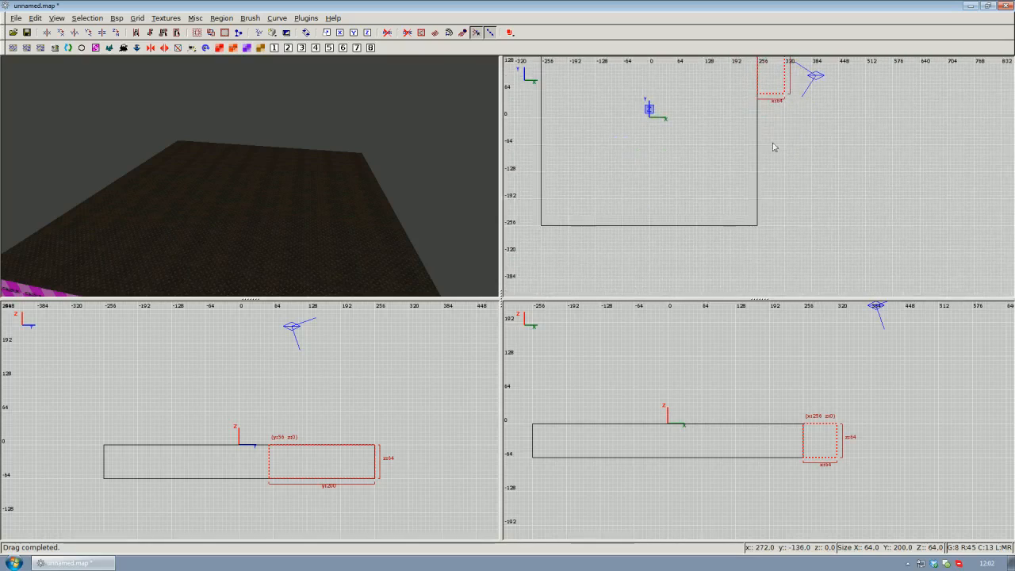
{"action": "left_click_drag", "start_coordinate": [774, 147], "coordinate": [766, 265]}
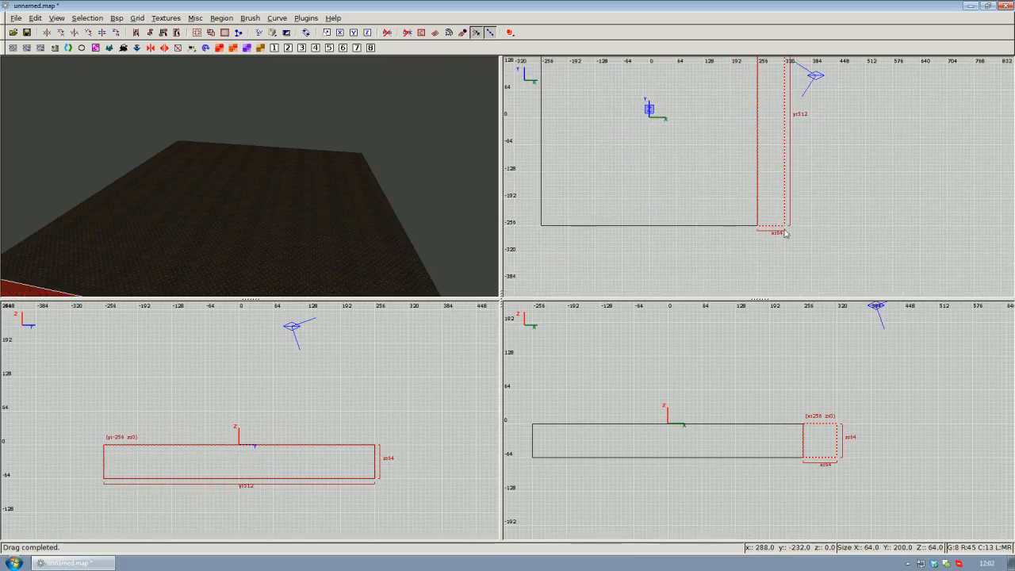
- Examine the new edge brush and where it meets the floor brush in the 3D camera view
{"action": "right_click", "coordinate": [276, 187]}
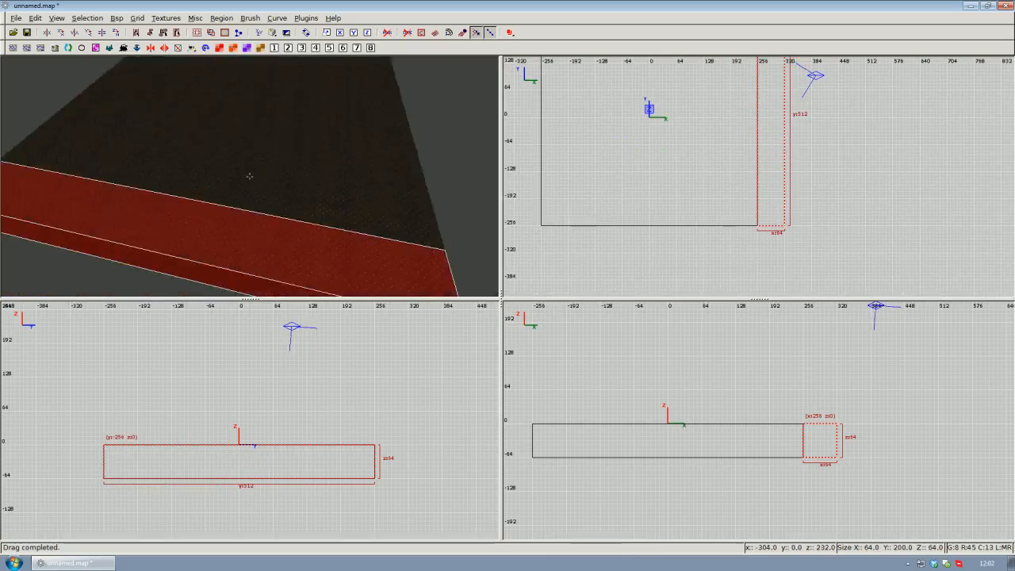
{"action": "scroll", "coordinate": [250, 176], "scroll_direction": "up", "scroll_amount": 2}
{"action": "scroll", "coordinate": [249, 176], "scroll_direction": "down", "scroll_amount": 4}
{"action": "scroll", "coordinate": [250, 176], "scroll_direction": "up", "scroll_amount": 3}
{"action": "scroll", "coordinate": [250, 177], "scroll_direction": "down", "scroll_amount": 2}
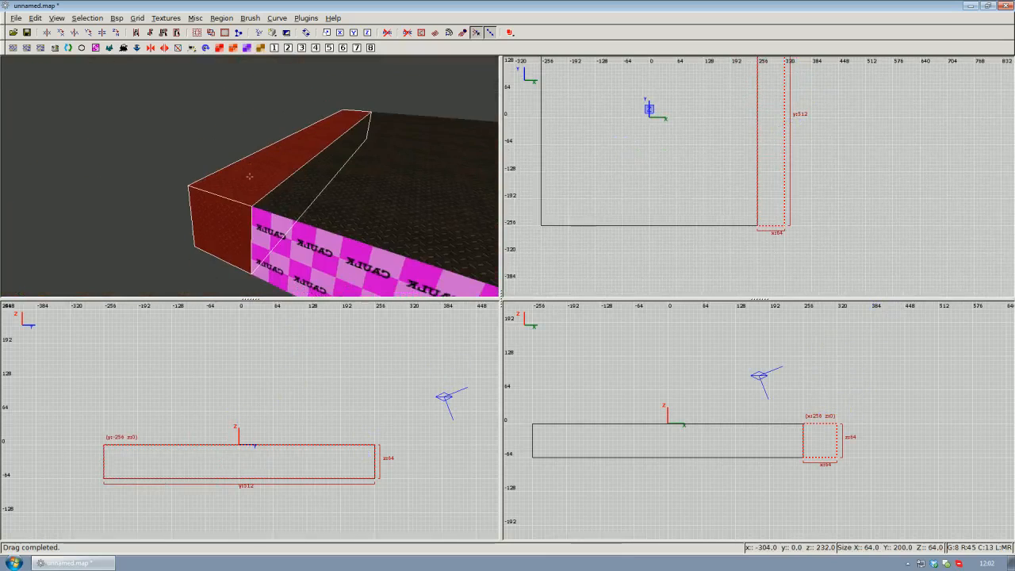
{"action": "right_click", "coordinate": [250, 176]}
{"action": "right_click", "coordinate": [232, 170]}
{"action": "scroll", "coordinate": [250, 176], "scroll_direction": "up", "scroll_amount": 1}
{"action": "scroll", "coordinate": [250, 176], "scroll_direction": "down", "scroll_amount": 1}
{"action": "right_click", "coordinate": [250, 176]}
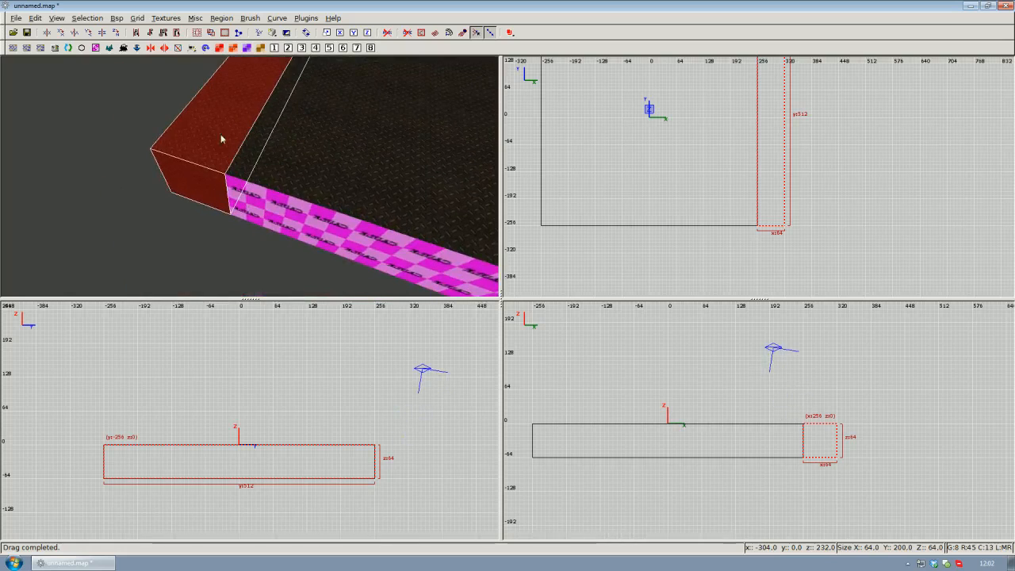
{"action": "right_click", "coordinate": [240, 133]}
{"action": "right_click", "coordinate": [249, 176]}
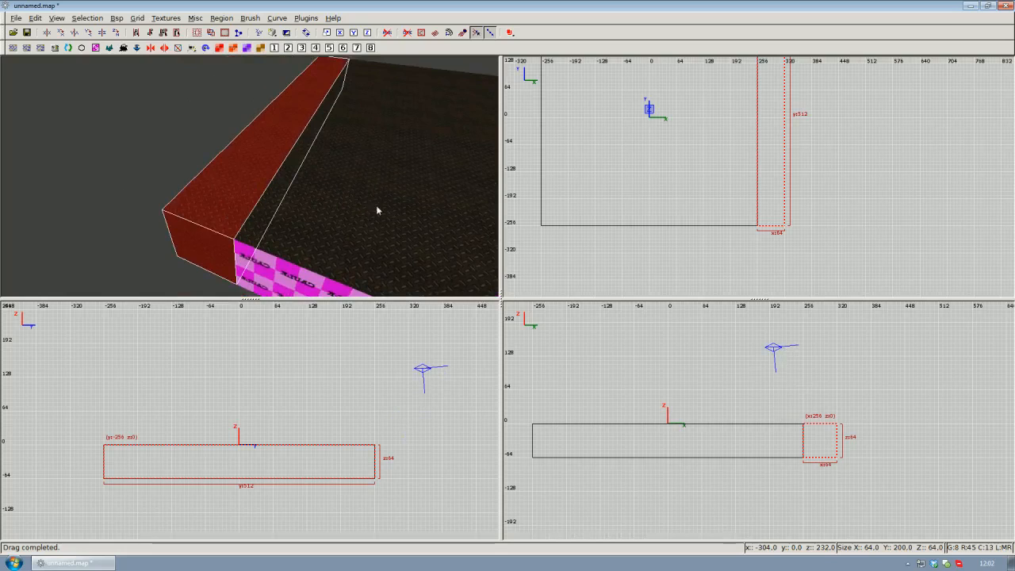
{"action": "right_click", "coordinate": [417, 195]}
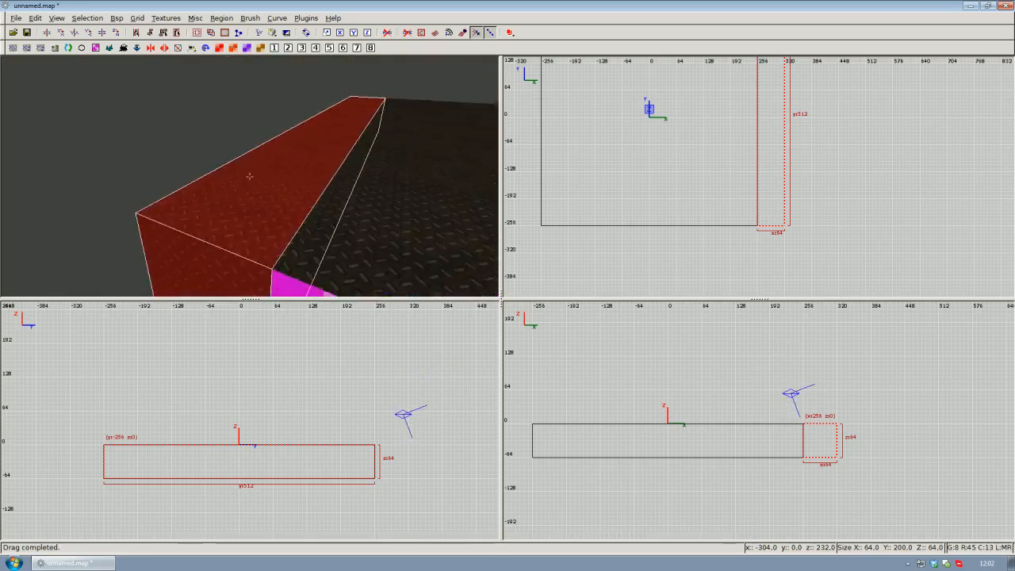
{"action": "right_click", "coordinate": [252, 191]}
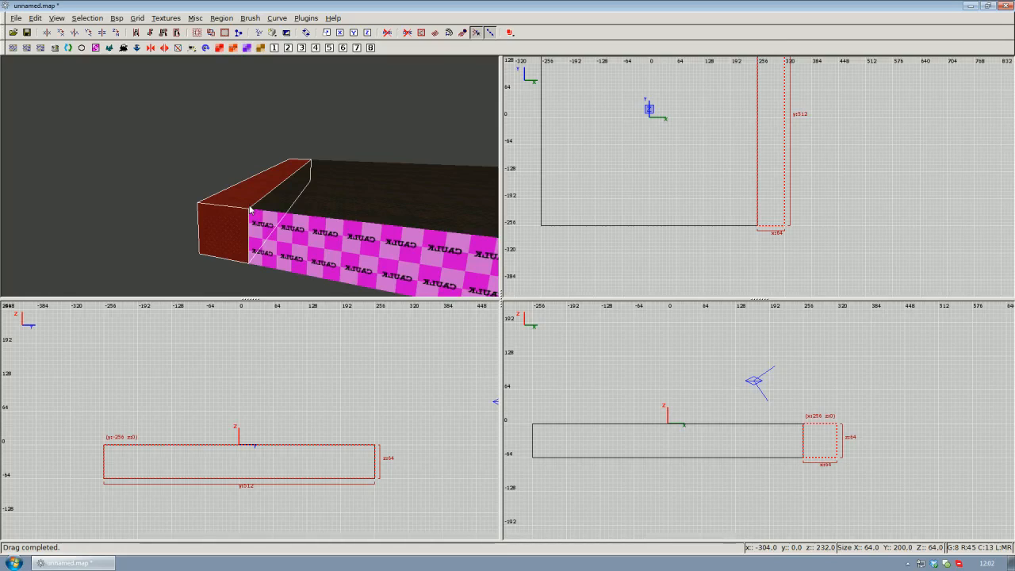
- Try applying the caulk texture from the common set to the edge brush, and undo the texture change
{"action": "left_click", "coordinate": [166, 17]}
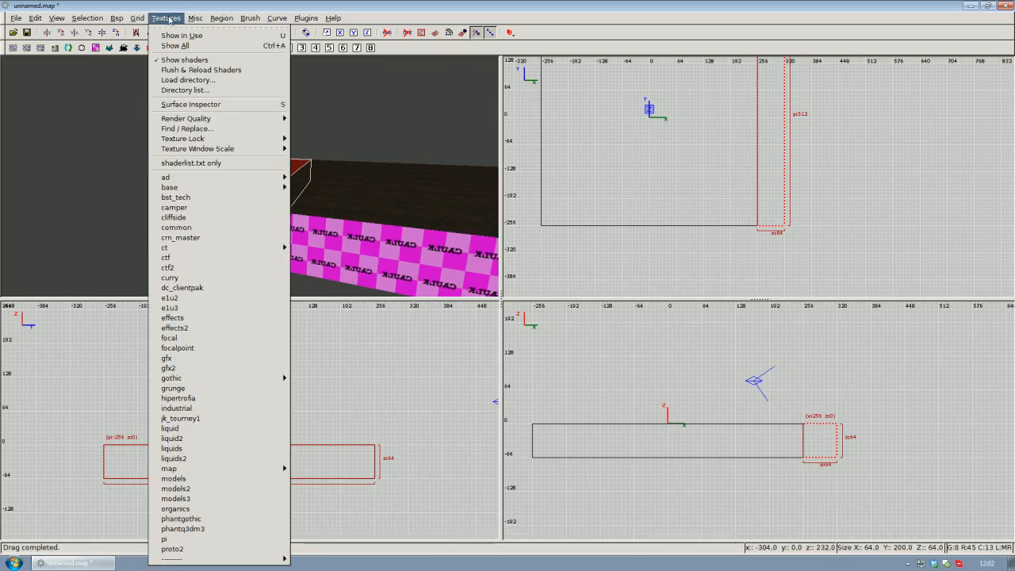
{"action": "left_click", "coordinate": [219, 226]}
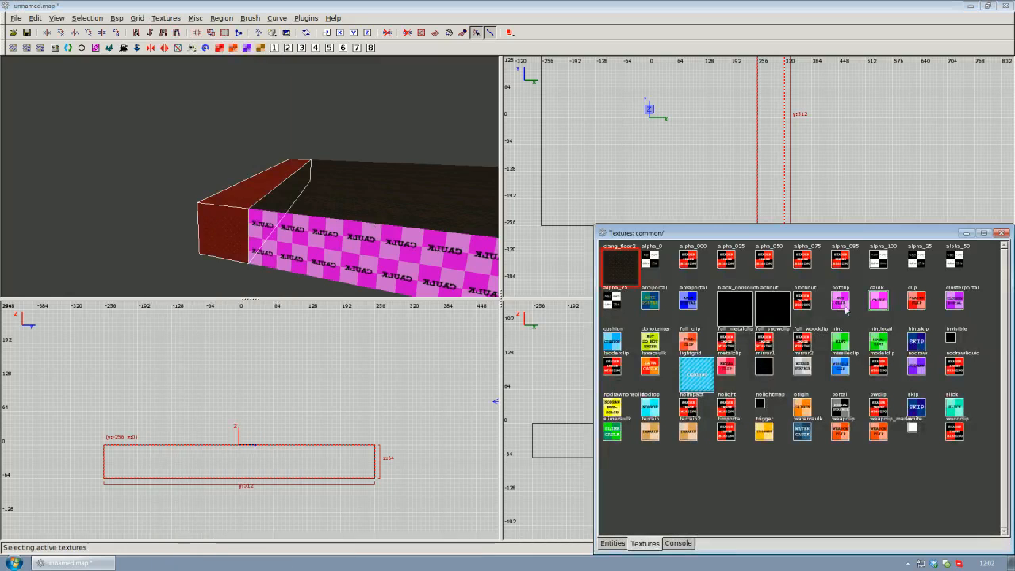
{"action": "left_click", "coordinate": [879, 305]}
{"action": "right_click_drag", "start_coordinate": [189, 154], "coordinate": [196, 171]}
{"action": "left_click", "coordinate": [983, 233]}
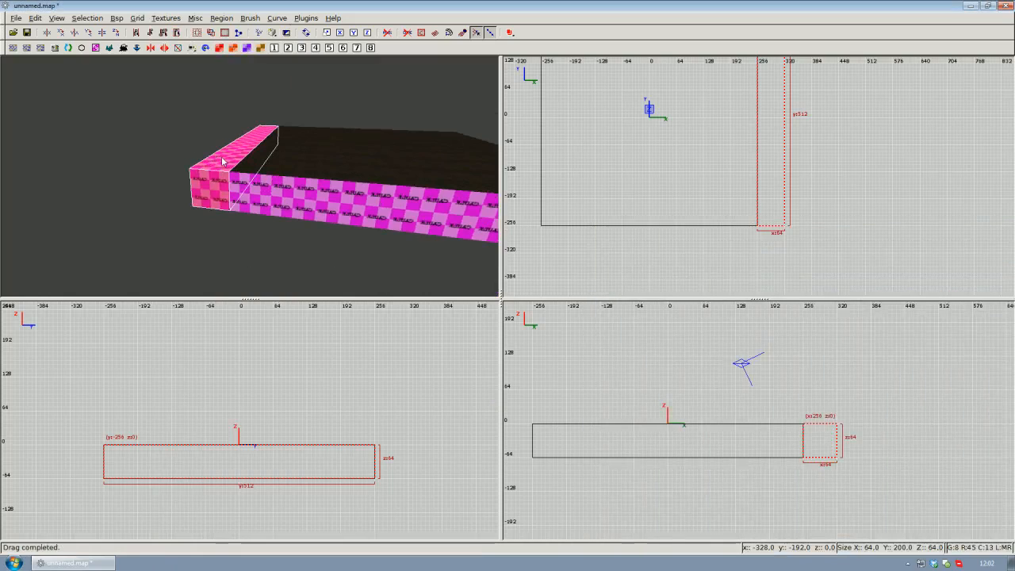
{"action": "key", "text": "ctrl+z"}
{"action": "right_click_drag", "start_coordinate": [223, 161], "coordinate": [244, 188]}
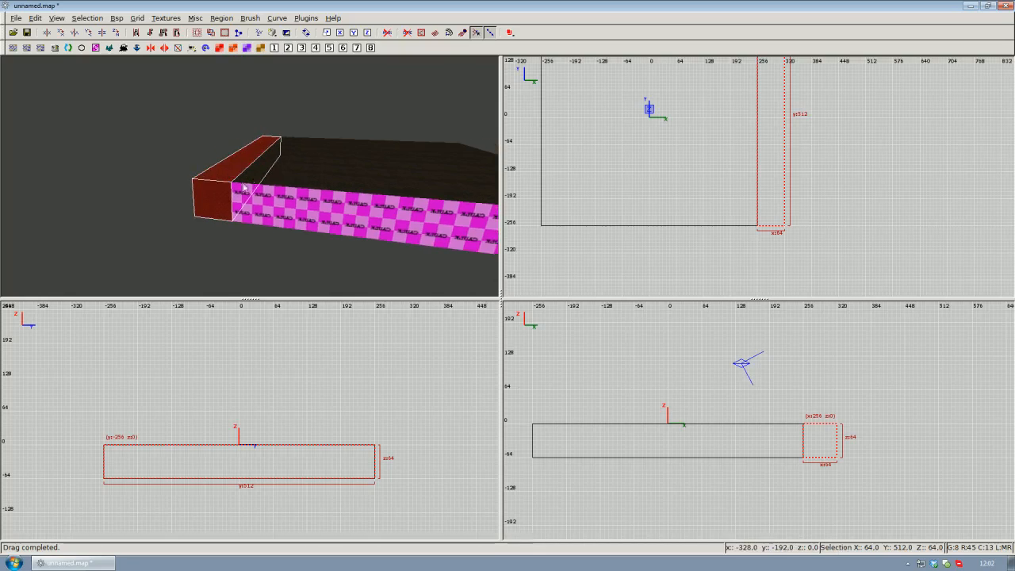
- Caulk the edge brush with the caulk shortcut and raise it 64 units in the XZ view so its underside lies at Z 0
{"action": "left_click", "coordinate": [96, 49]}
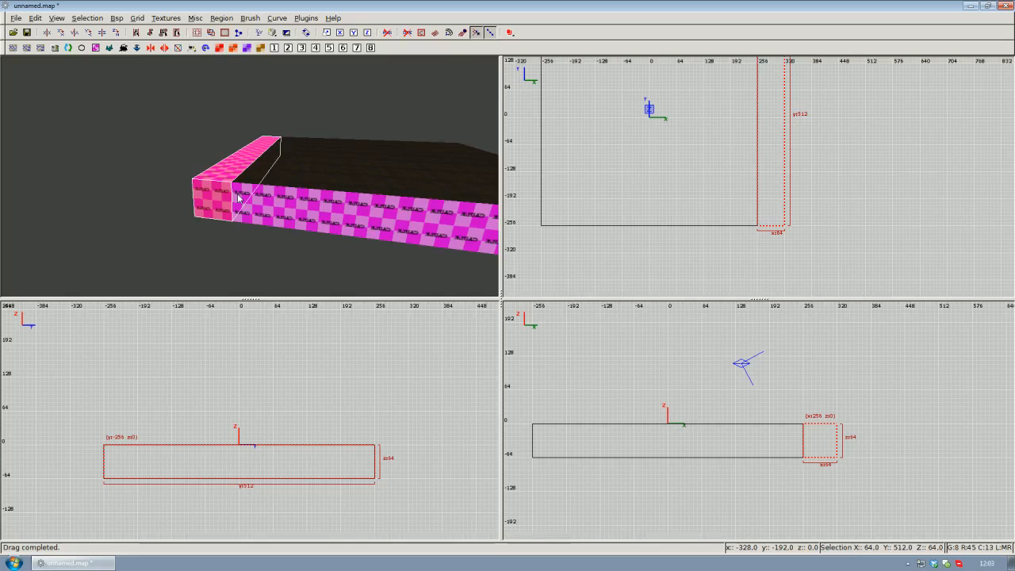
{"action": "right_click_drag", "start_coordinate": [705, 419], "coordinate": [672, 432]}
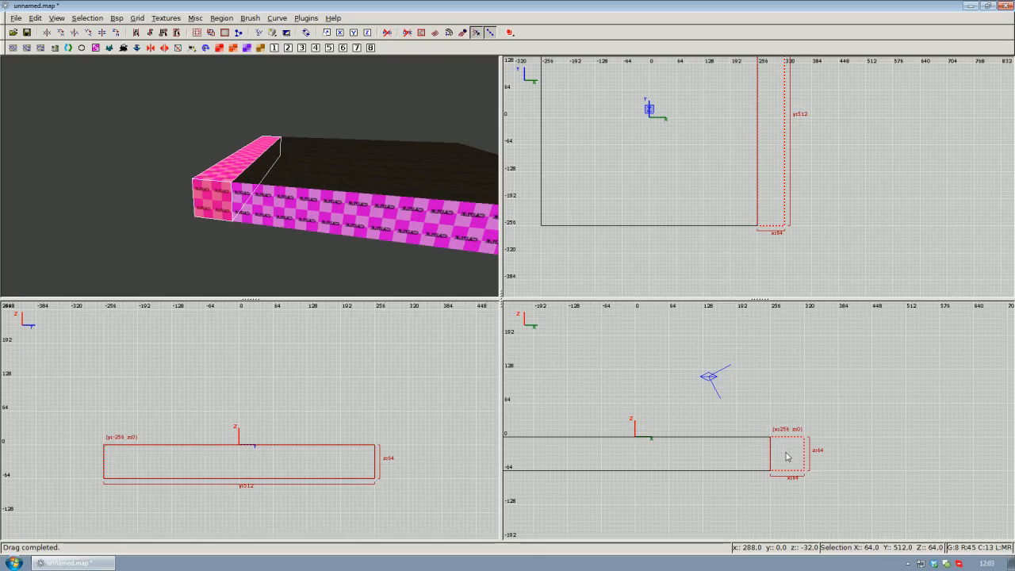
{"action": "left_click_drag", "start_coordinate": [788, 457], "coordinate": [788, 427]}
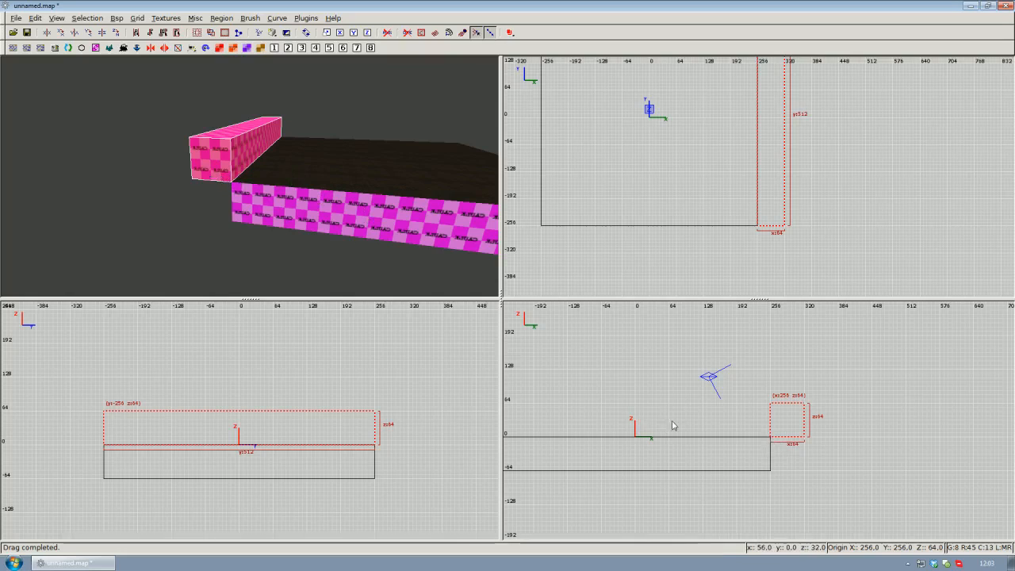
- Examine the corner where the raised edge brush meets the floor brush in the 3D camera and XZ views
{"action": "right_click_drag", "start_coordinate": [696, 433], "coordinate": [689, 477]}
{"action": "scroll", "coordinate": [697, 434], "scroll_direction": "down", "scroll_amount": 2}
{"action": "right_click", "coordinate": [321, 270]}
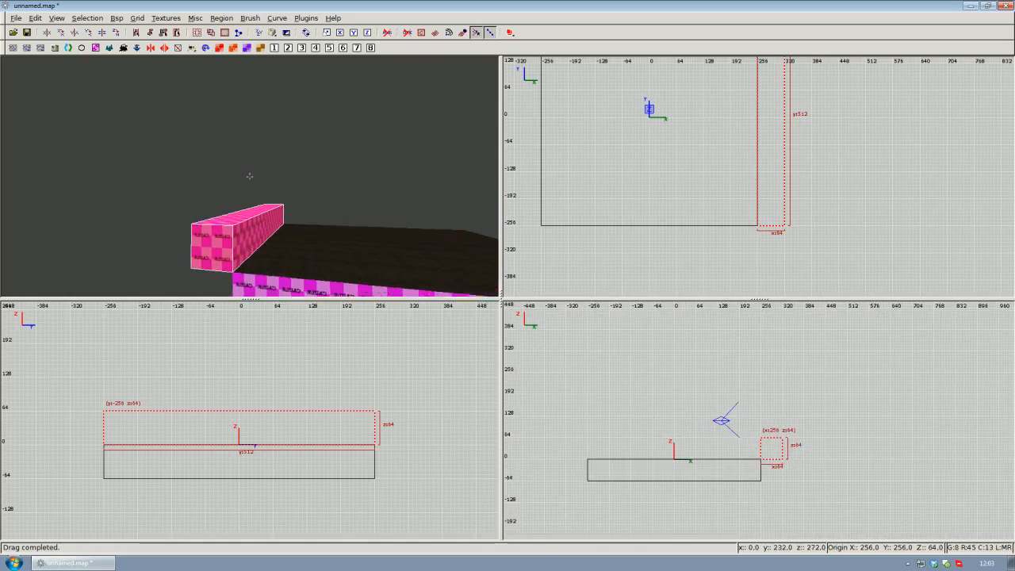
{"action": "key", "text": "Up"}
{"action": "scroll", "coordinate": [250, 176], "scroll_direction": "down", "scroll_amount": 3}
{"action": "right_click", "coordinate": [250, 180]}
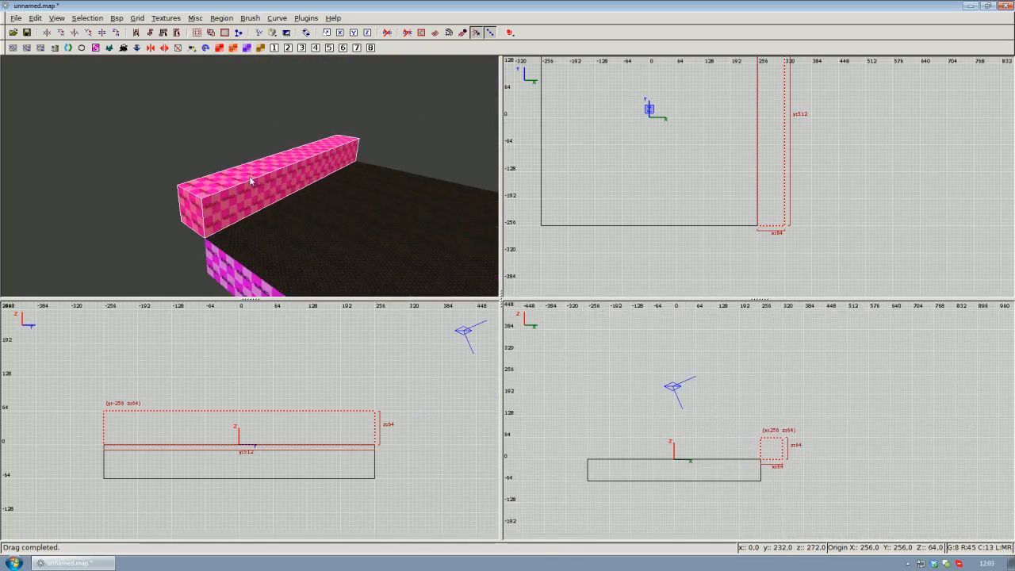
{"action": "scroll", "coordinate": [812, 477], "scroll_direction": "up", "scroll_amount": 4}
{"action": "mouse_move", "coordinate": [813, 477]}
{"action": "right_mouse_down"}
{"action": "mouse_move", "coordinate": [808, 444]}
{"action": "mouse_move", "coordinate": [781, 435]}
{"action": "right_mouse_up"}
{"action": "scroll", "coordinate": [786, 455], "scroll_direction": "up", "scroll_amount": 2}
{"action": "mouse_move", "coordinate": [781, 419]}
{"action": "left_mouse_down"}
{"action": "mouse_move", "coordinate": [788, 500]}
{"action": "mouse_move", "coordinate": [782, 421]}
{"action": "left_mouse_up"}
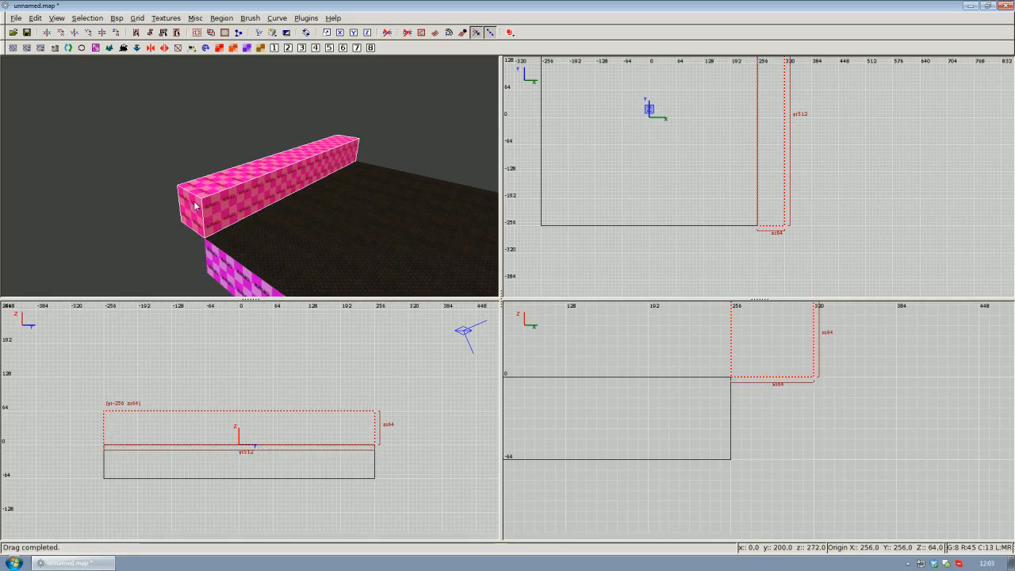
{"action": "mouse_move", "coordinate": [757, 396]}
{"action": "left_mouse_down"}
{"action": "mouse_move", "coordinate": [752, 469]}
{"action": "mouse_move", "coordinate": [771, 456]}
{"action": "mouse_move", "coordinate": [773, 424]}
{"action": "left_mouse_up"}
{"action": "scroll", "coordinate": [761, 424], "scroll_direction": "down", "scroll_amount": 3}
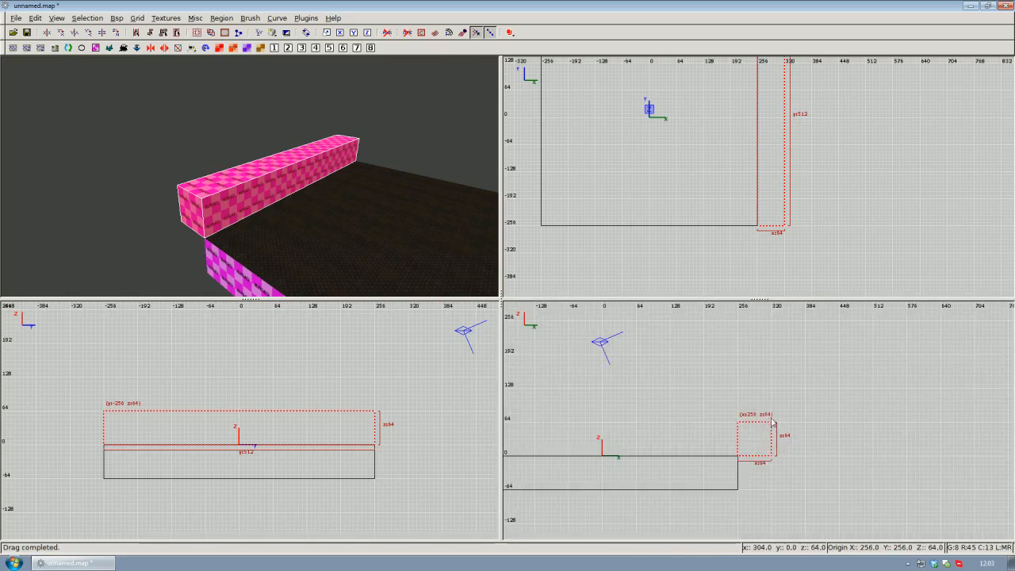
{"action": "scroll", "coordinate": [773, 423], "scroll_direction": "up", "scroll_amount": 1}
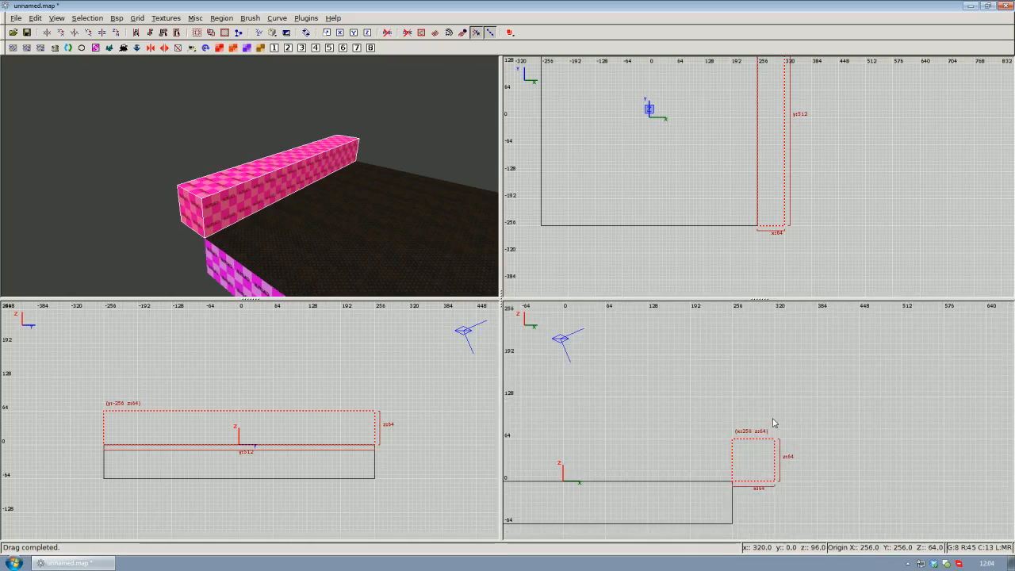
- Stretch the edge brush upward from Z 0 in the XZ view into a wall 256 units tall
{"action": "scroll", "coordinate": [774, 423], "scroll_direction": "down", "scroll_amount": 2}
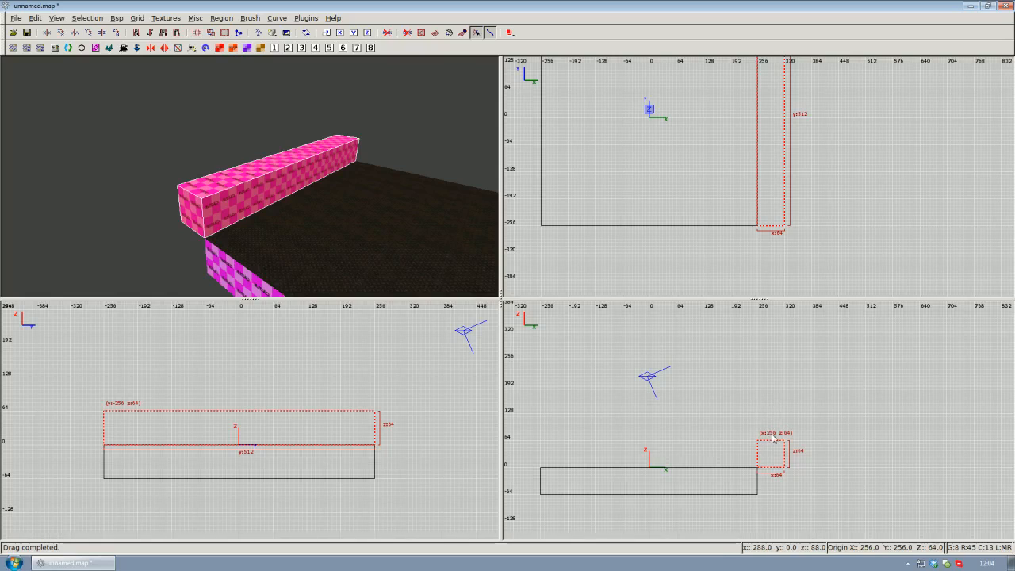
{"action": "left_click_drag", "start_coordinate": [773, 437], "coordinate": [767, 356]}
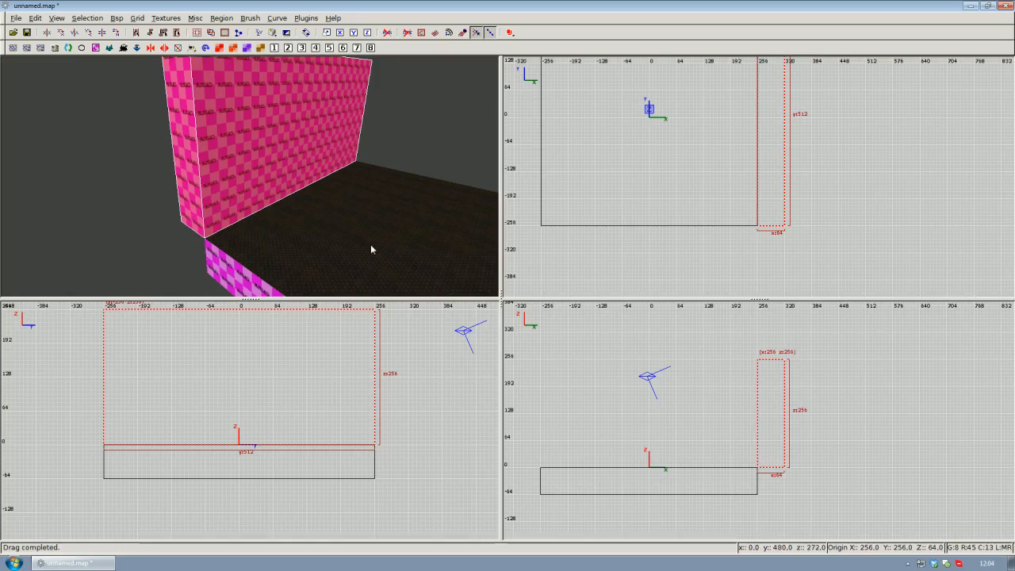
{"action": "right_click", "coordinate": [303, 196]}
{"action": "scroll", "coordinate": [249, 176], "scroll_direction": "up", "scroll_amount": 2}
{"action": "scroll", "coordinate": [250, 176], "scroll_direction": "down", "scroll_amount": 3}
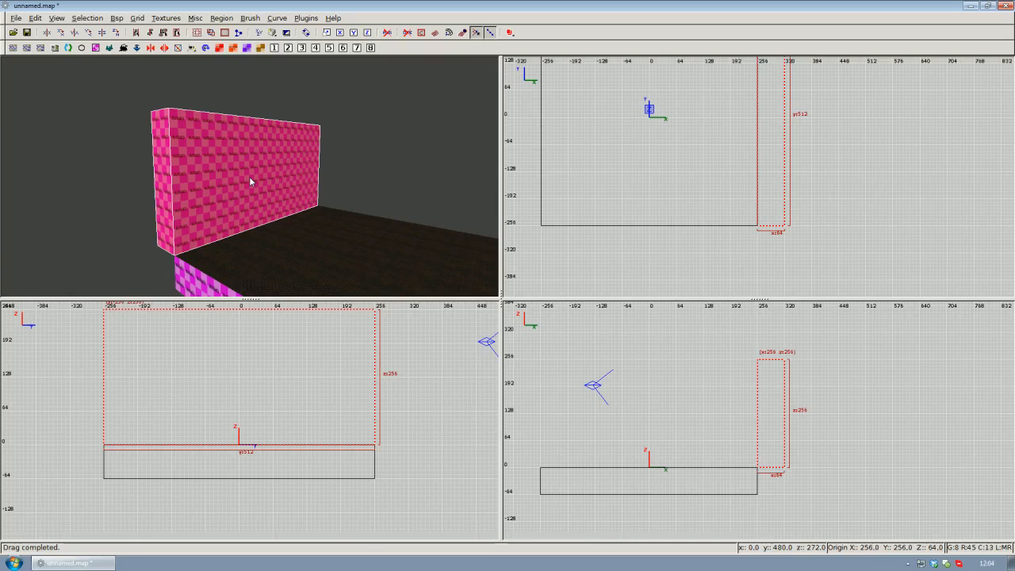
- Apply the concrete texture from the base_wall set to only the wall brush's inner face, which looks onto the floor
{"action": "key", "text": "Escape"}
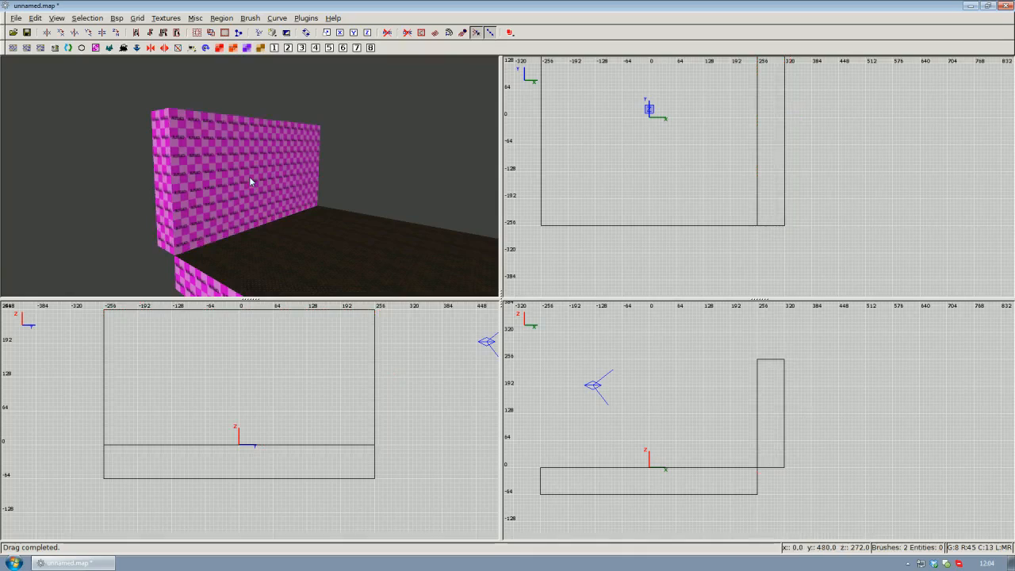
{"action": "left_click", "coordinate": [250, 182], "text": "ctrl+shift"}
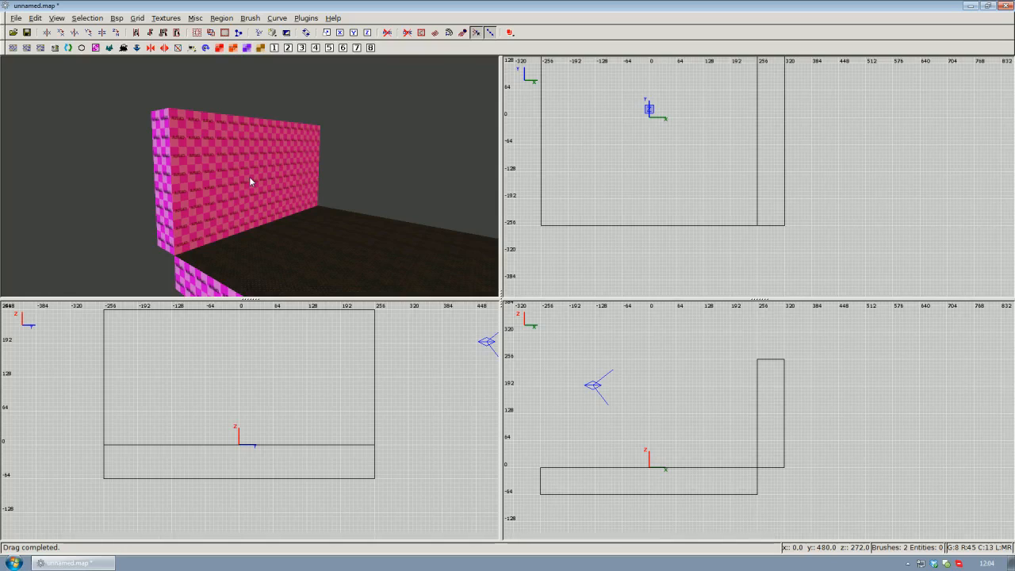
{"action": "left_click", "coordinate": [169, 19]}
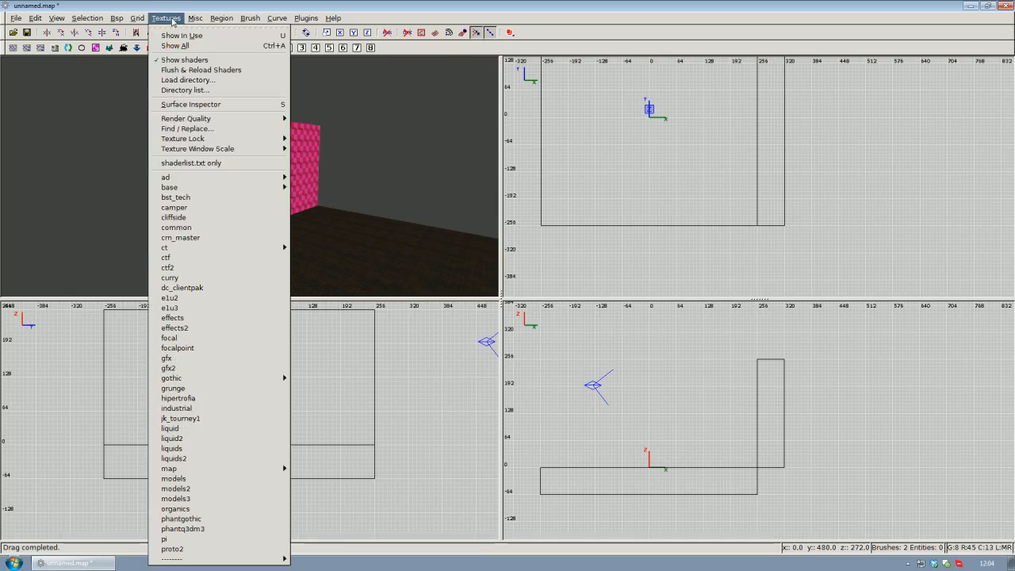
{"action": "mouse_move", "coordinate": [209, 191]}
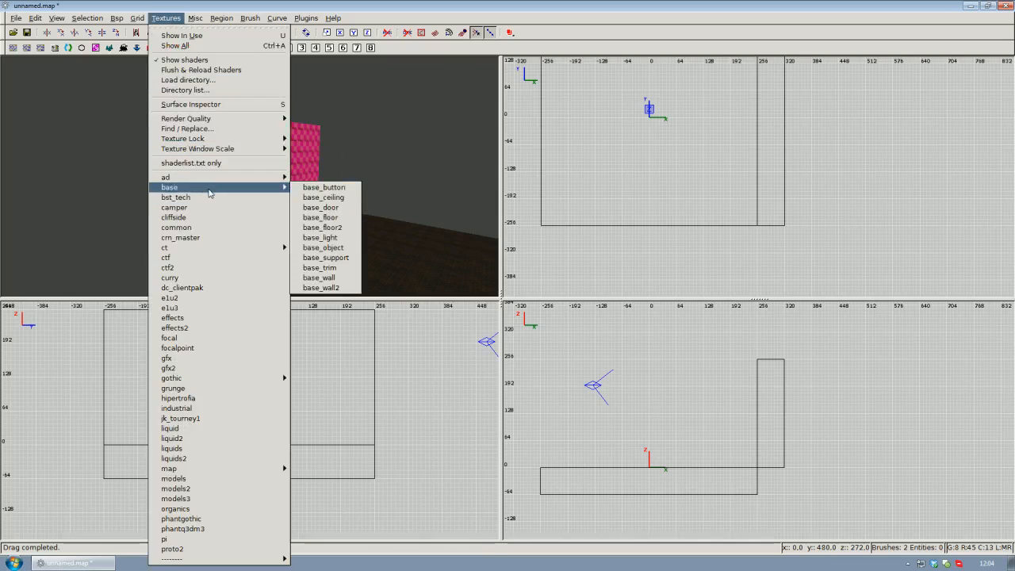
{"action": "left_click", "coordinate": [318, 279]}
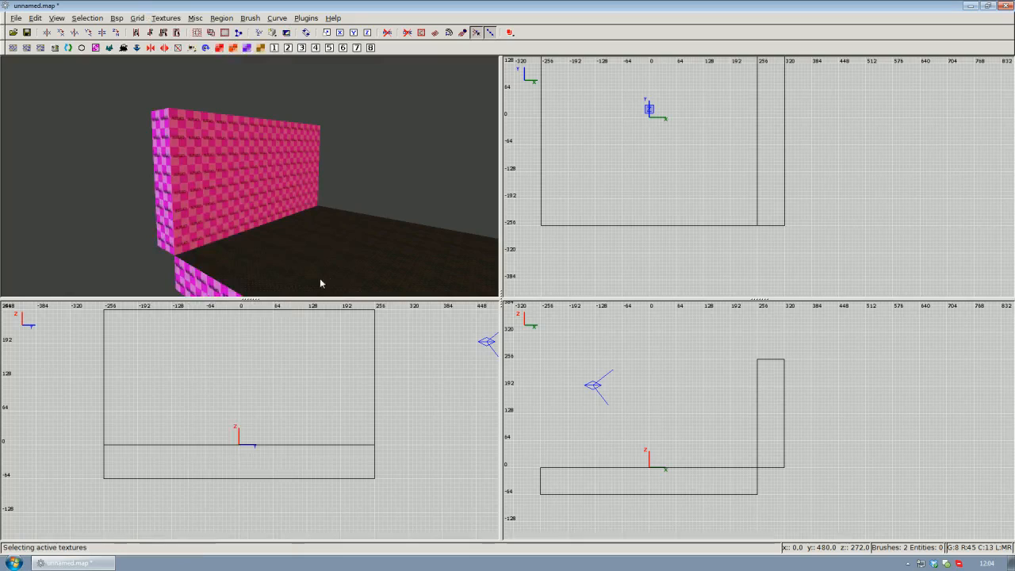
{"action": "key", "text": "t"}
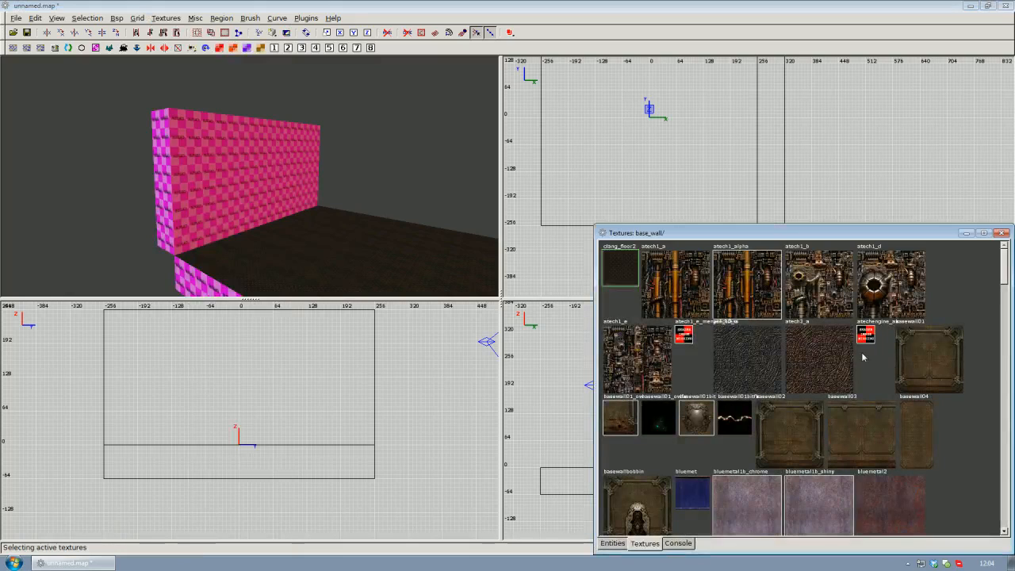
{"action": "left_click_drag", "start_coordinate": [791, 241], "coordinate": [747, 164]}
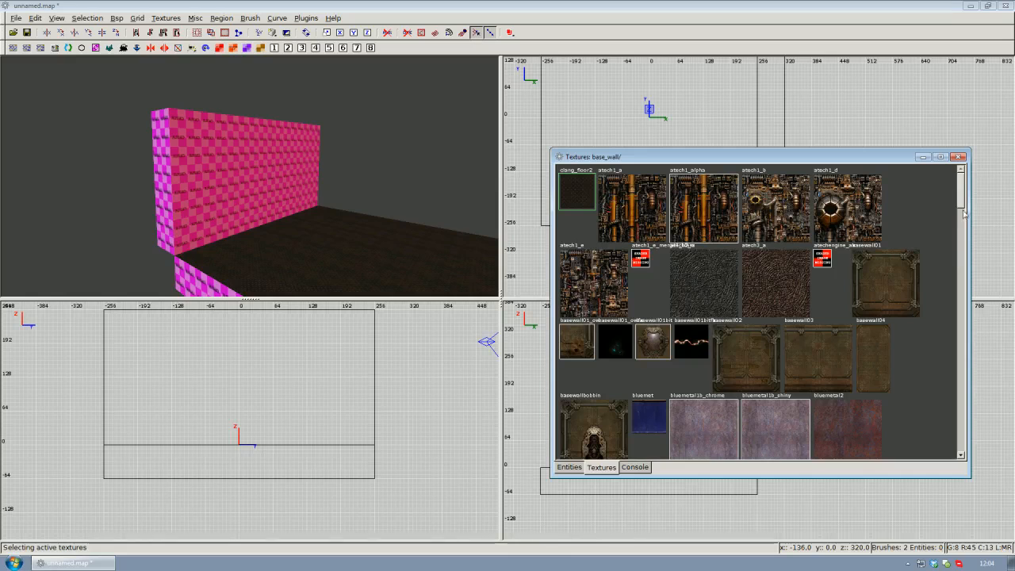
{"action": "scroll", "coordinate": [961, 204], "scroll_direction": "down", "scroll_amount": 3}
{"action": "left_click_drag", "start_coordinate": [961, 204], "coordinate": [962, 294]}
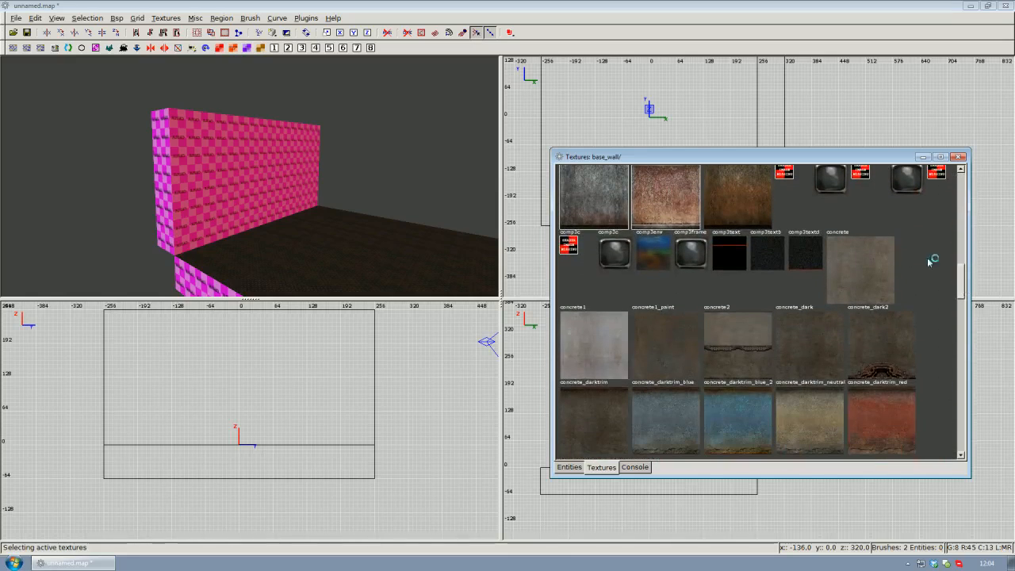
{"action": "left_click", "coordinate": [863, 267]}
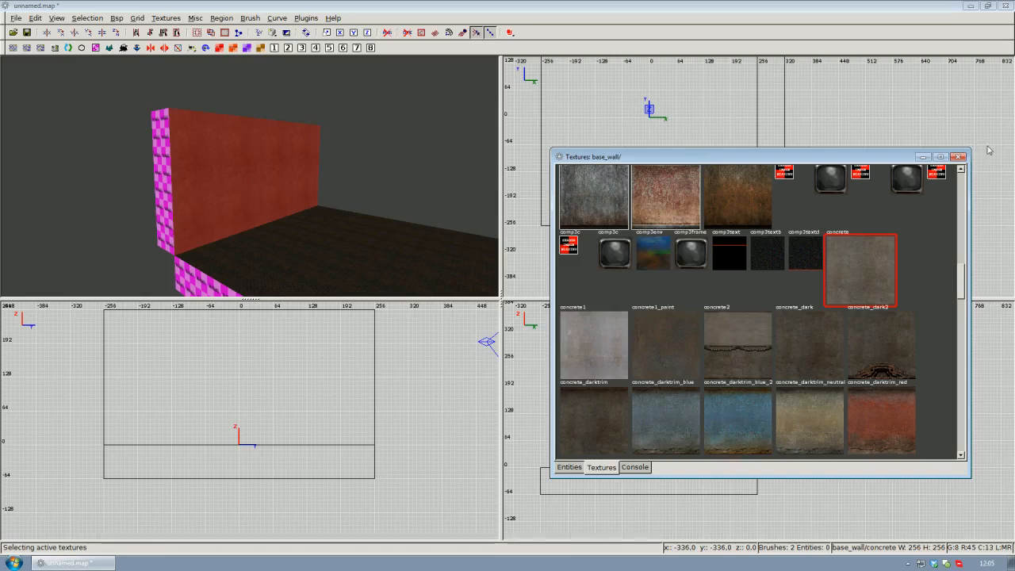
{"action": "left_click", "coordinate": [960, 157]}
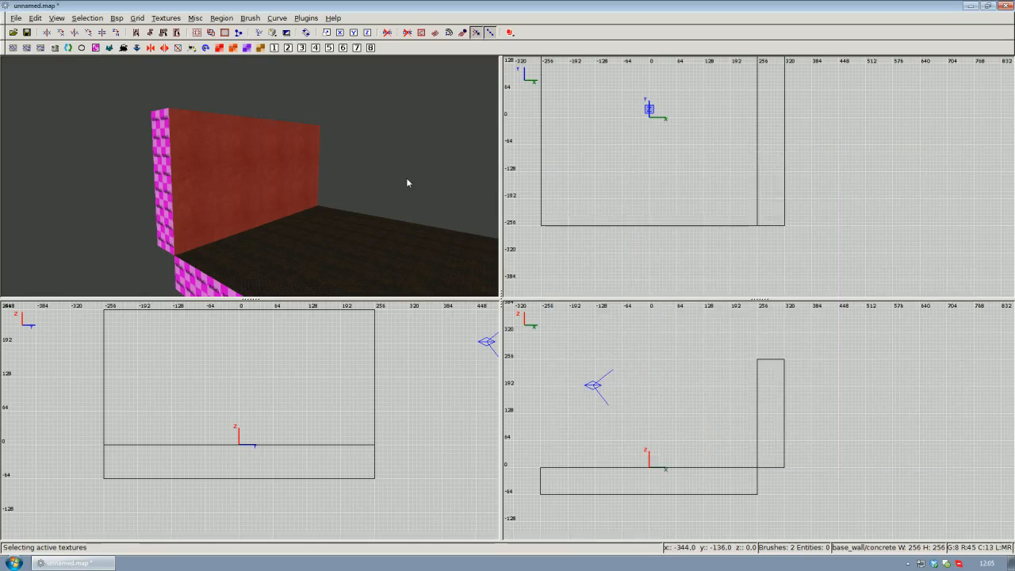
- Examine the textured wall and floor from several angles in the 3D camera view and check their layout in the XY view
{"action": "right_click_drag", "start_coordinate": [406, 182], "coordinate": [355, 240]}
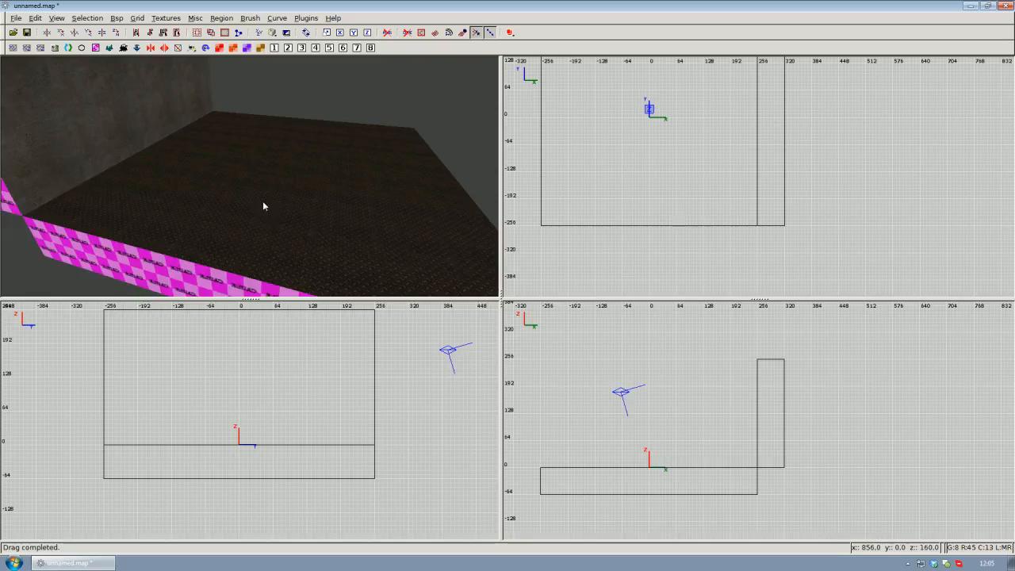
{"action": "right_click_drag", "start_coordinate": [263, 200], "coordinate": [249, 181]}
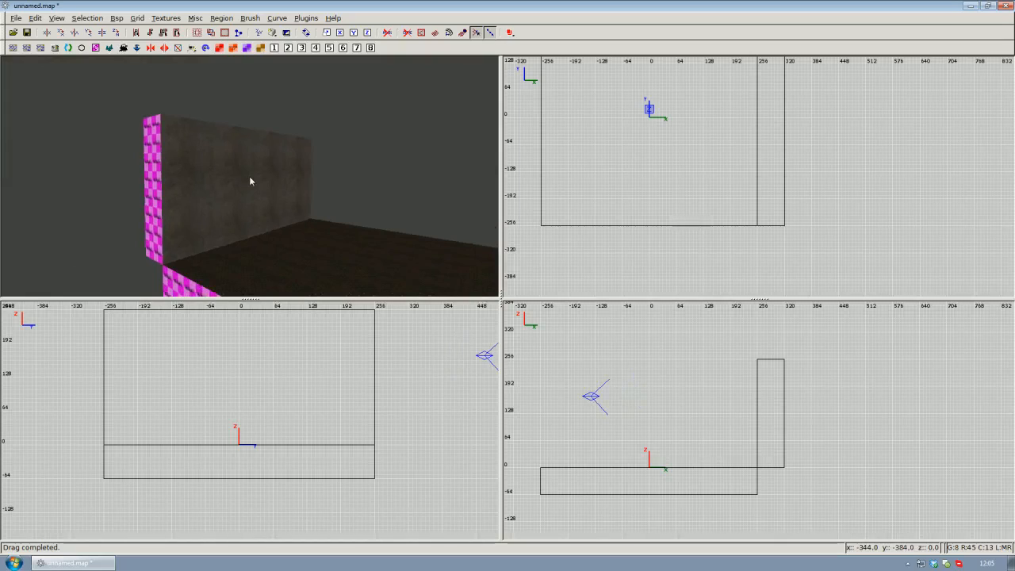
{"action": "right_click", "coordinate": [249, 176]}
{"action": "key", "text": "Up"}
{"action": "key", "text": "Down"}
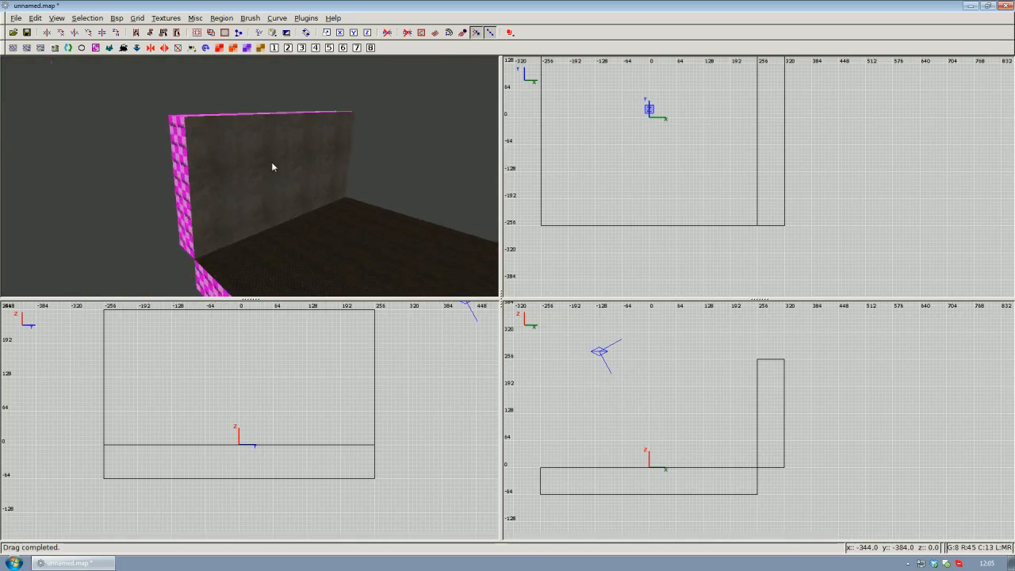
{"action": "scroll", "coordinate": [586, 179], "scroll_direction": "down", "scroll_amount": 1}
{"action": "right_click_drag", "start_coordinate": [588, 183], "coordinate": [571, 207]}
{"action": "right_click_drag", "start_coordinate": [655, 183], "coordinate": [652, 201]}
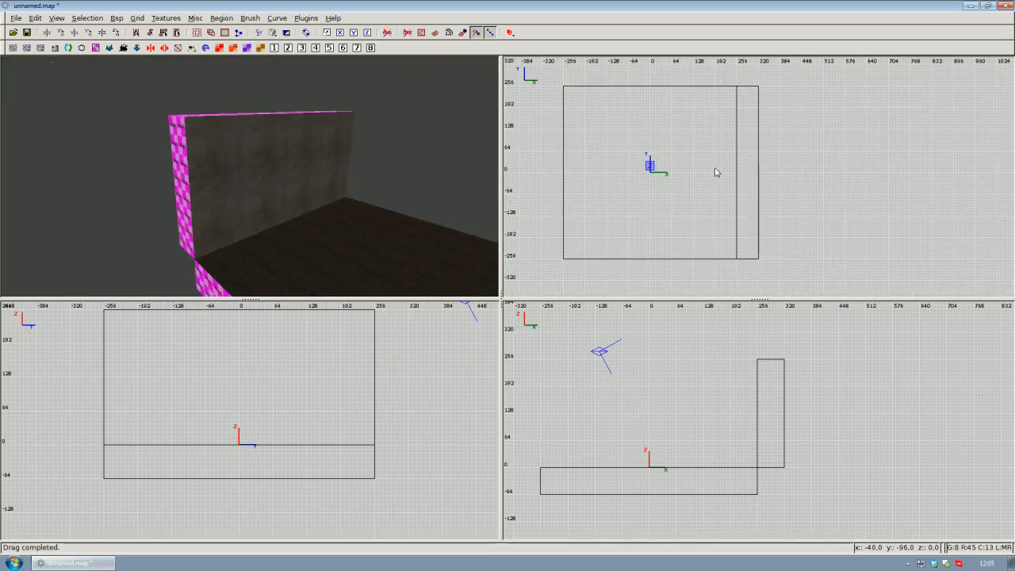
{"action": "scroll", "coordinate": [710, 184], "scroll_direction": "down", "scroll_amount": 1}
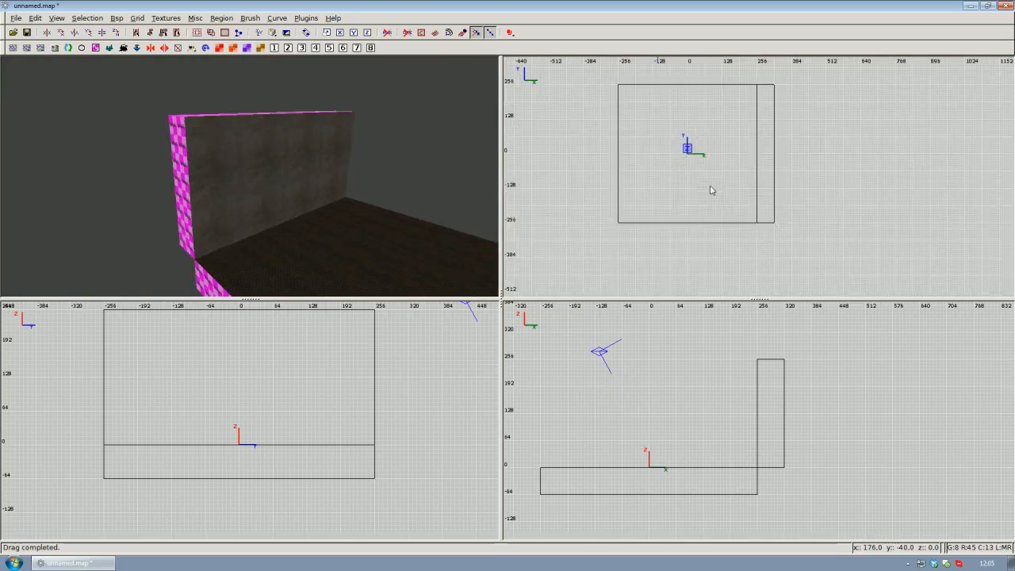
{"action": "right_click", "coordinate": [249, 176]}
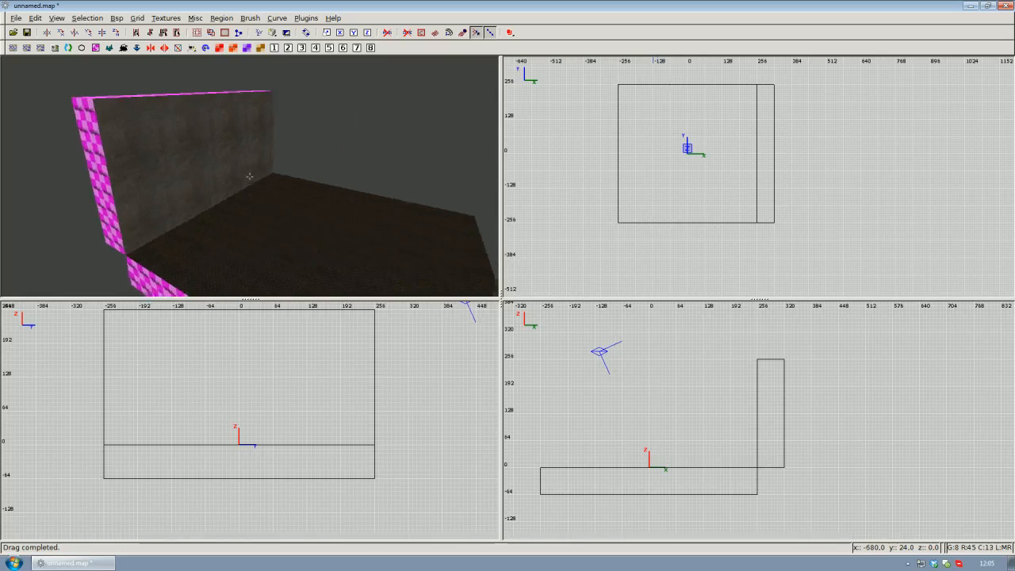
{"action": "right_click", "coordinate": [242, 175]}
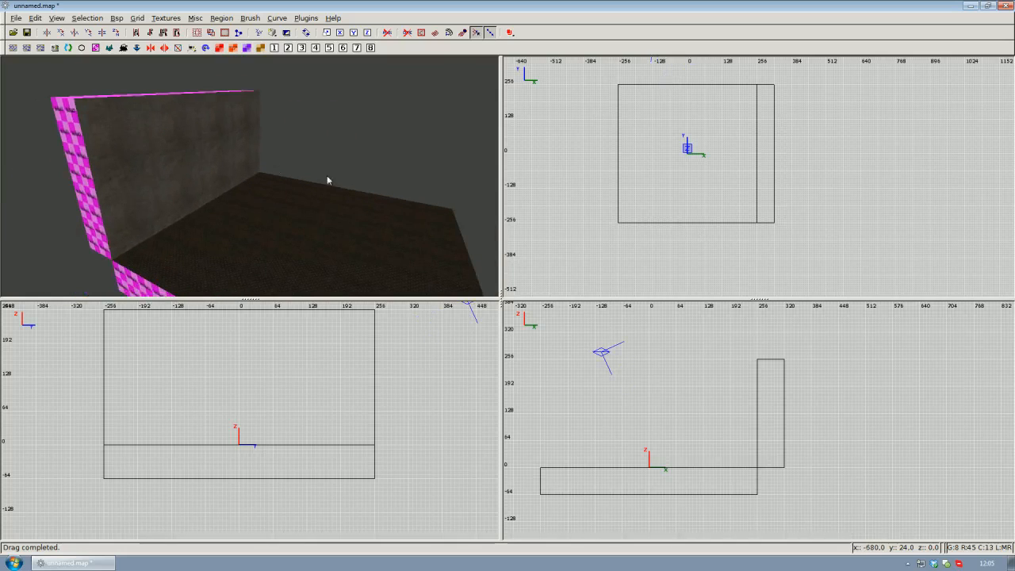
{"action": "scroll", "coordinate": [632, 208], "scroll_direction": "up", "scroll_amount": 1}
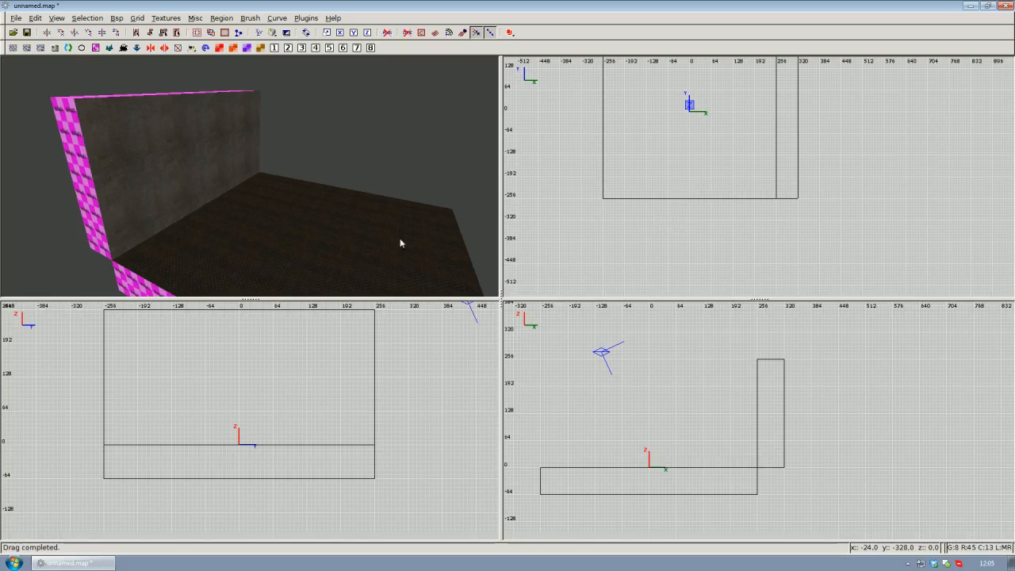
- Duplicate the whole textured wall brush at the floor's X 256 edge
{"action": "left_click", "coordinate": [194, 189], "text": "shift"}
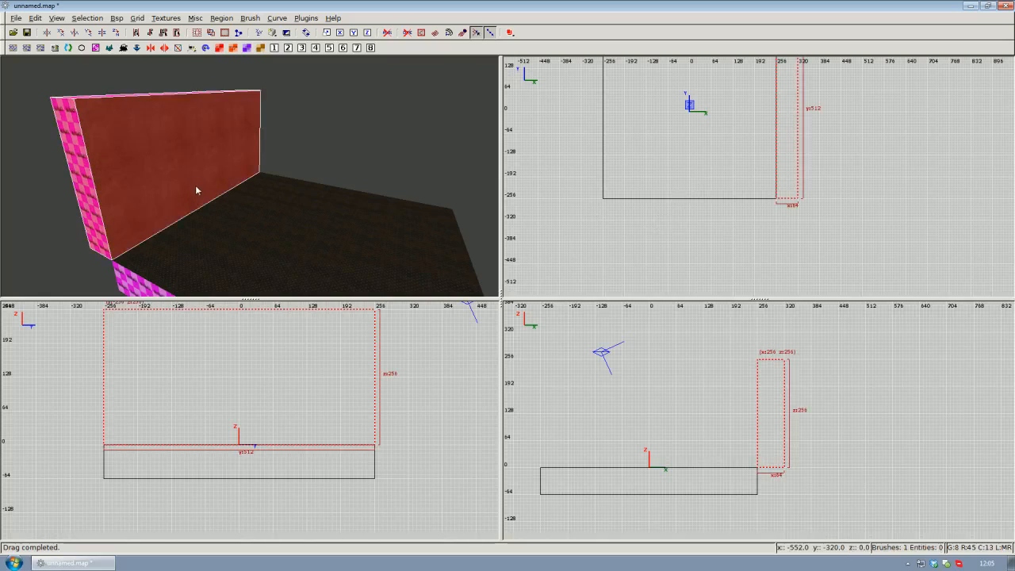
{"action": "mouse_move", "coordinate": [748, 199]}
{"action": "right_mouse_down"}
{"action": "mouse_move", "coordinate": [761, 216]}
{"action": "mouse_move", "coordinate": [721, 280]}
{"action": "right_mouse_up"}
{"action": "scroll", "coordinate": [774, 223], "scroll_direction": "up", "scroll_amount": 2}
{"action": "scroll", "coordinate": [754, 216], "scroll_direction": "down", "scroll_amount": 2}
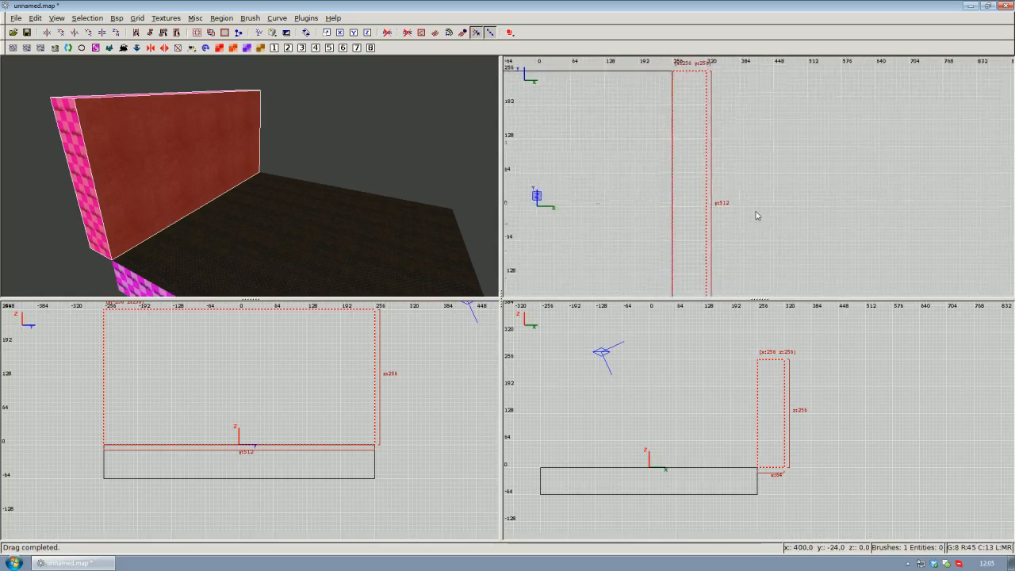
{"action": "mouse_move", "coordinate": [754, 217]}
{"action": "right_mouse_down"}
{"action": "mouse_move", "coordinate": [733, 188]}
{"action": "mouse_move", "coordinate": [745, 164]}
{"action": "right_mouse_up"}
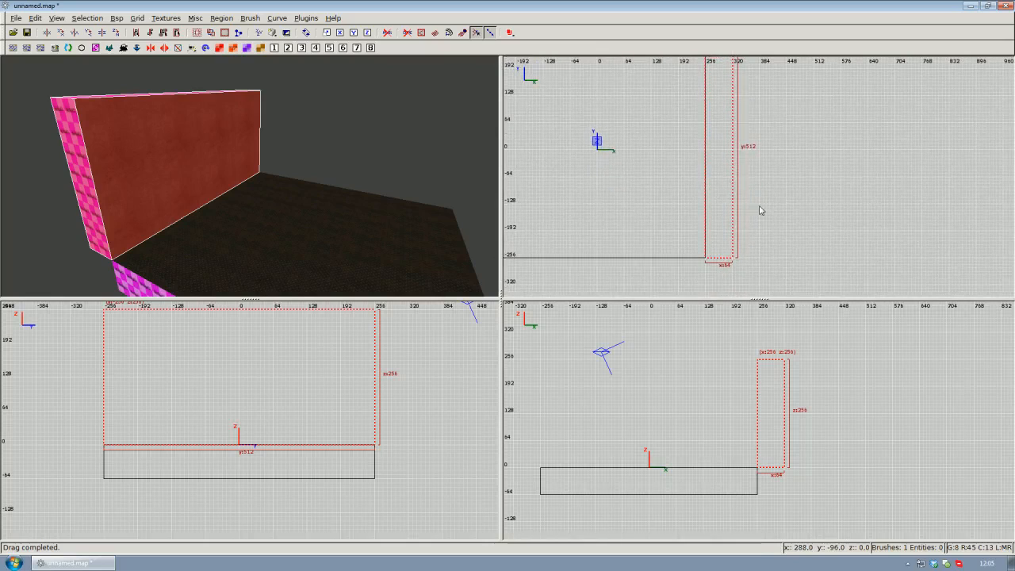
{"action": "key", "text": "space"}
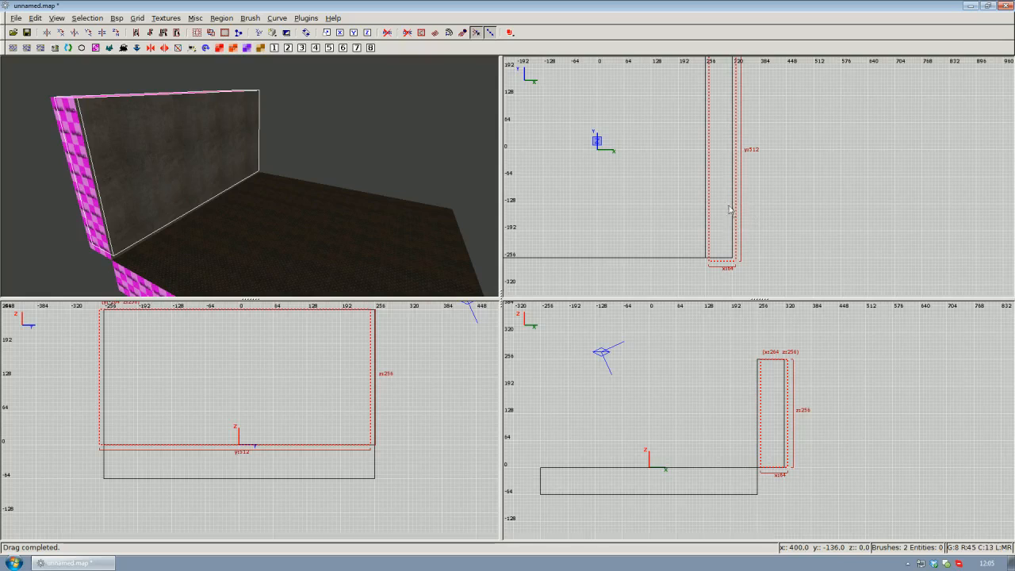
{"action": "scroll", "coordinate": [738, 213], "scroll_direction": "down", "scroll_amount": 1}
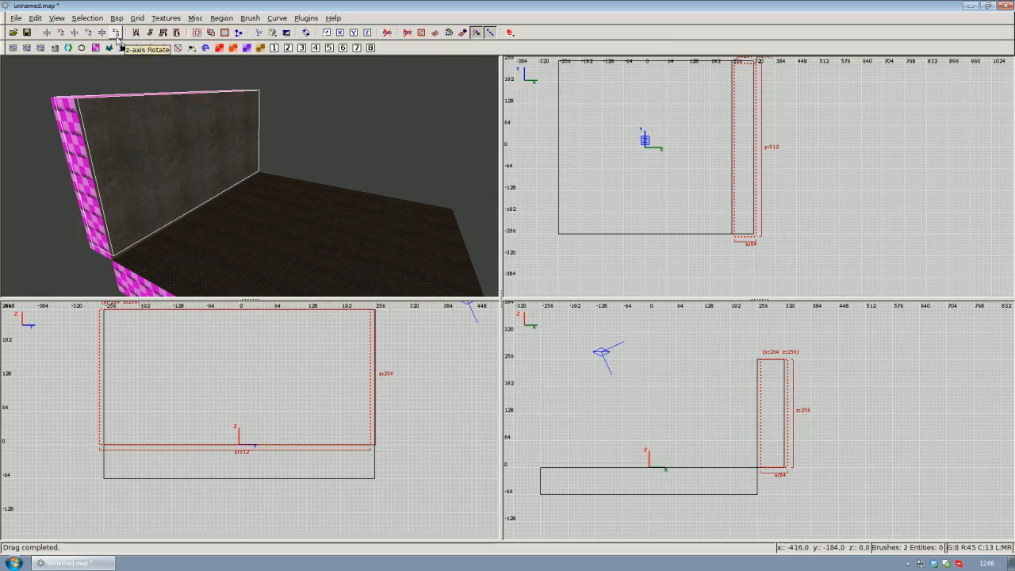
- Rotate the wall copy 90 degrees about the Z axis and place it flush along the floor's Y -256 edge
{"action": "left_click", "coordinate": [116, 34]}
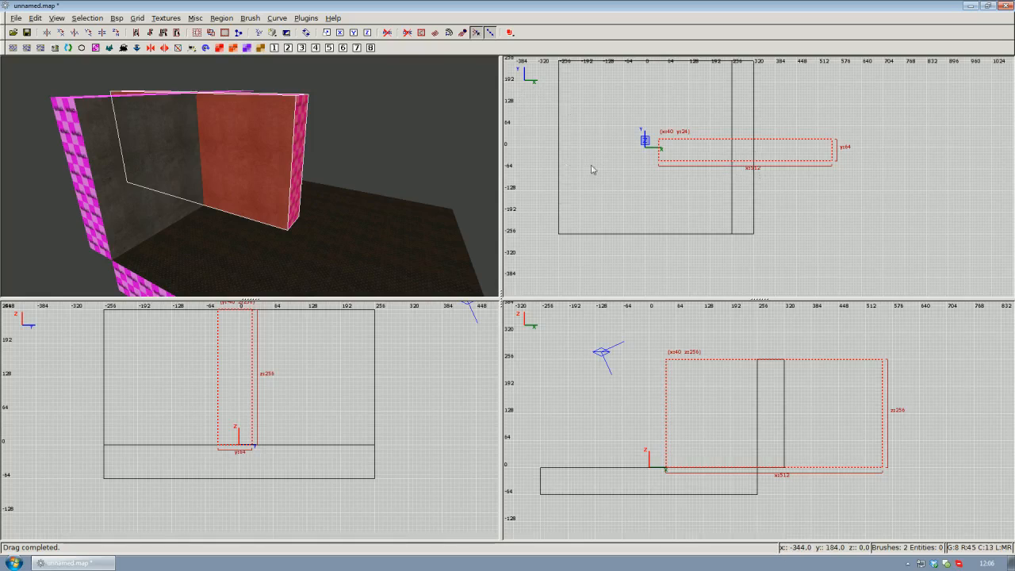
{"action": "mouse_move", "coordinate": [745, 169]}
{"action": "right_mouse_down"}
{"action": "mouse_move", "coordinate": [762, 157]}
{"action": "mouse_move", "coordinate": [745, 169]}
{"action": "right_mouse_up"}
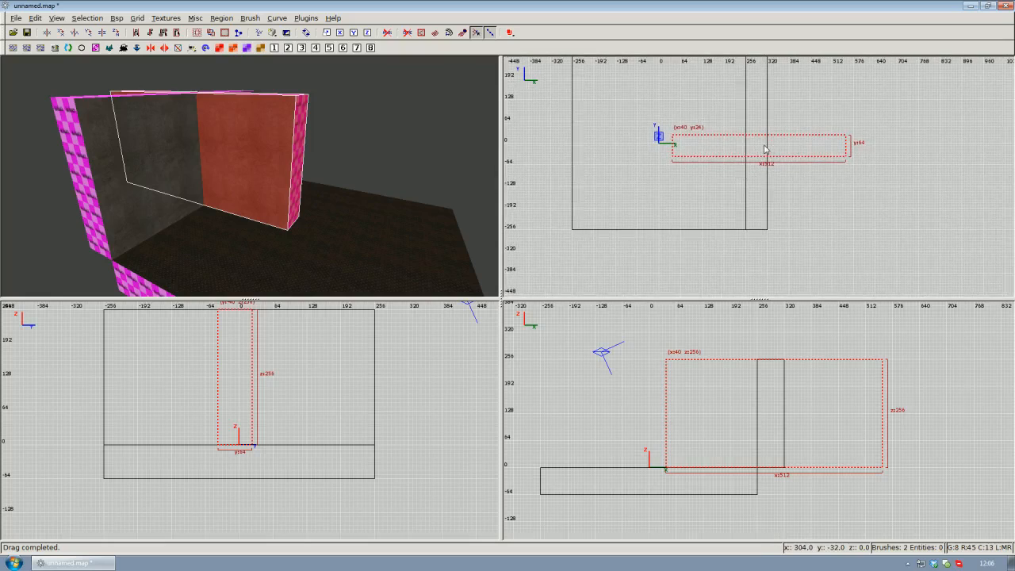
{"action": "left_click_drag", "start_coordinate": [766, 149], "coordinate": [668, 244]}
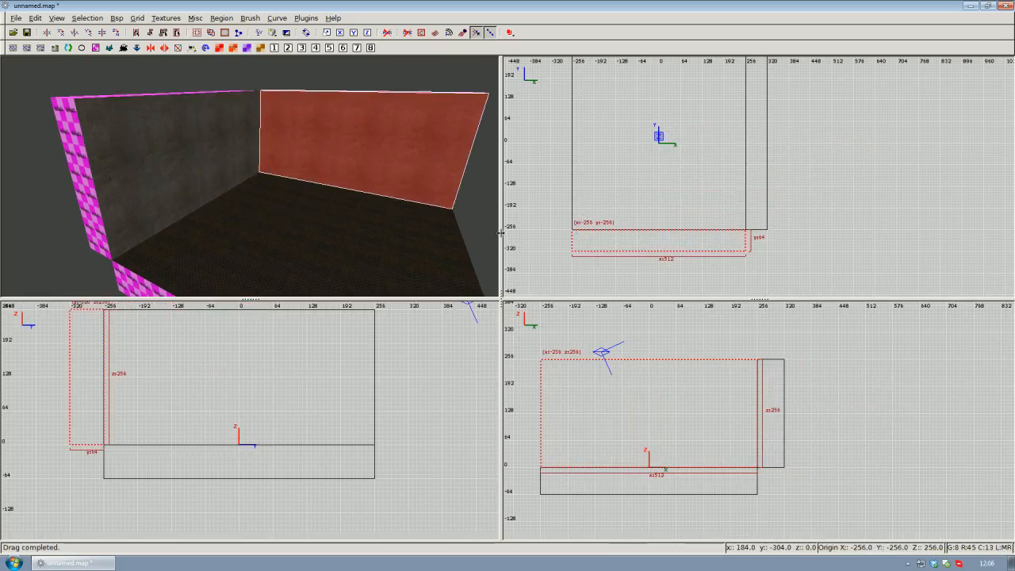
- Duplicate the wall brush standing along the floor's Y -256 edge
{"action": "right_click", "coordinate": [445, 211]}
{"action": "key", "text": "Up"}
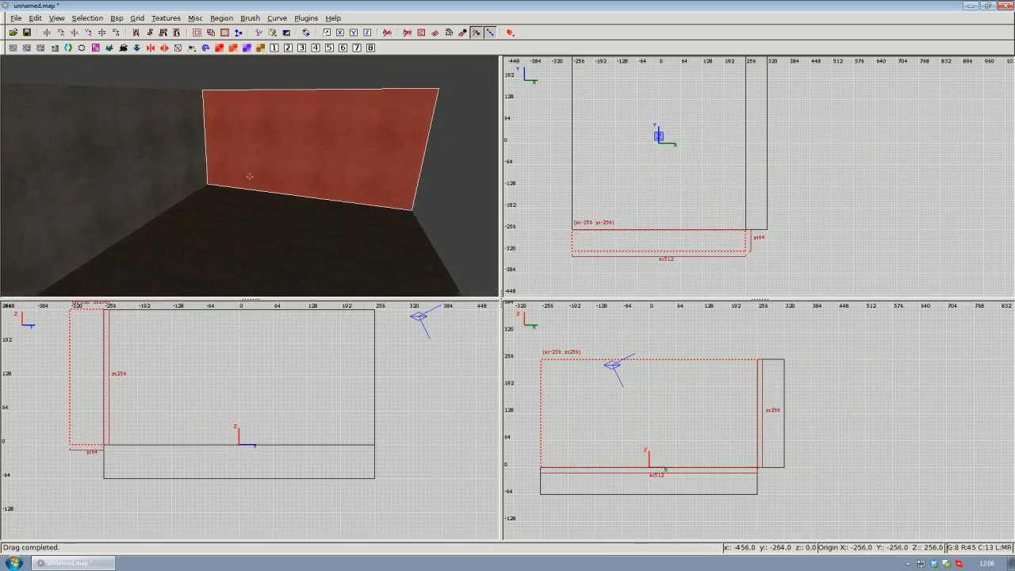
{"action": "key", "text": "Down"}
{"action": "right_click", "coordinate": [249, 178]}
{"action": "right_click_drag", "start_coordinate": [657, 202], "coordinate": [699, 188]}
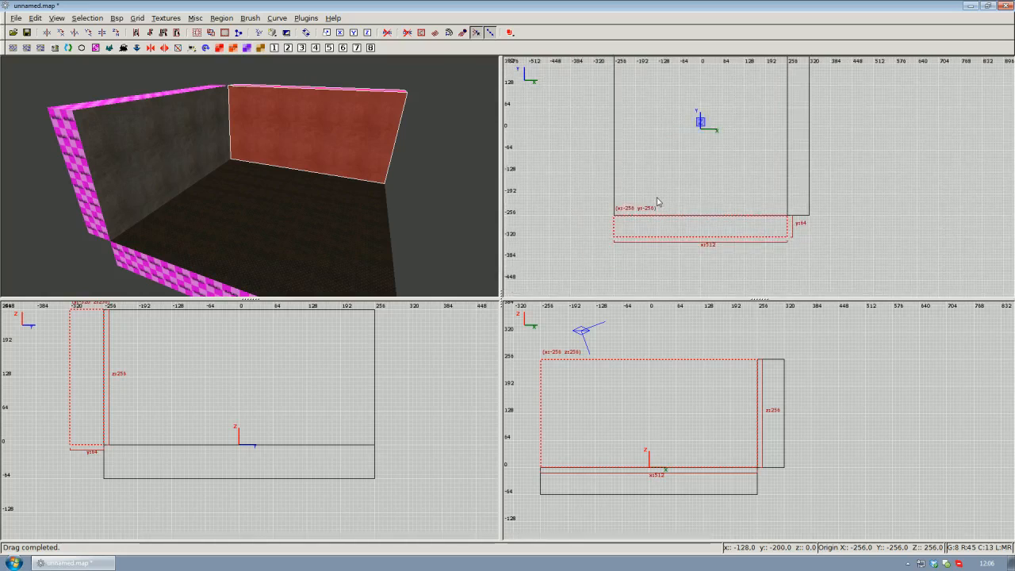
{"action": "key", "text": "space"}
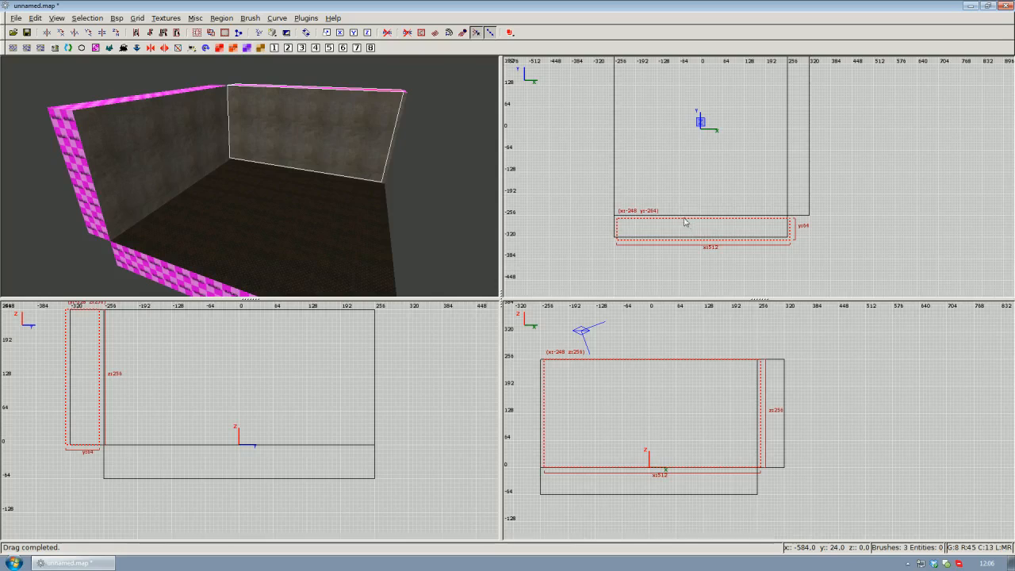
- Rotate the new wall copy 90 degrees about the Z axis and place it flush along the floor's X -256 edge
{"action": "left_click_drag", "start_coordinate": [697, 230], "coordinate": [692, 212]}
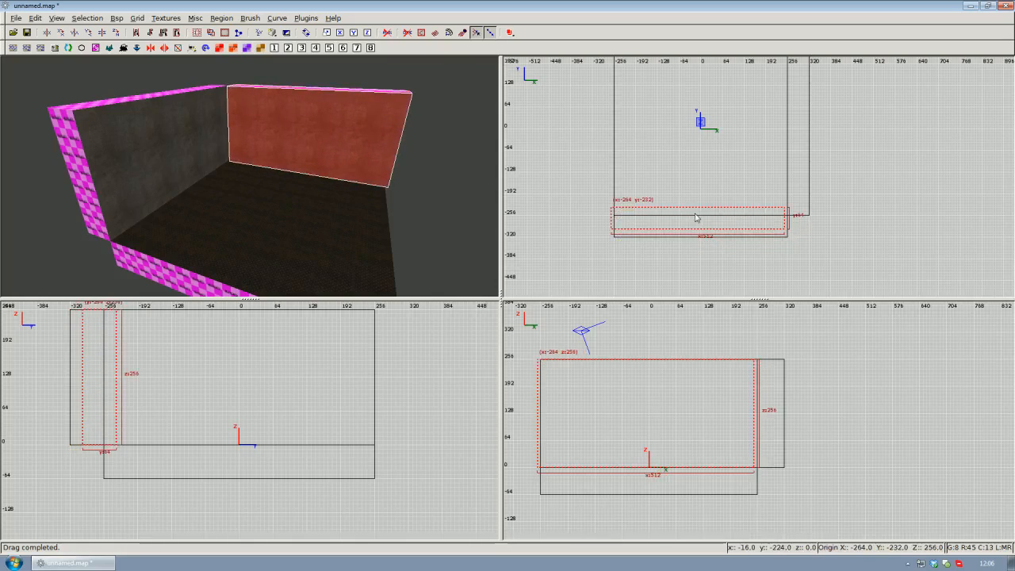
{"action": "left_click", "coordinate": [116, 33]}
{"action": "scroll", "coordinate": [698, 166], "scroll_direction": "down", "scroll_amount": 2}
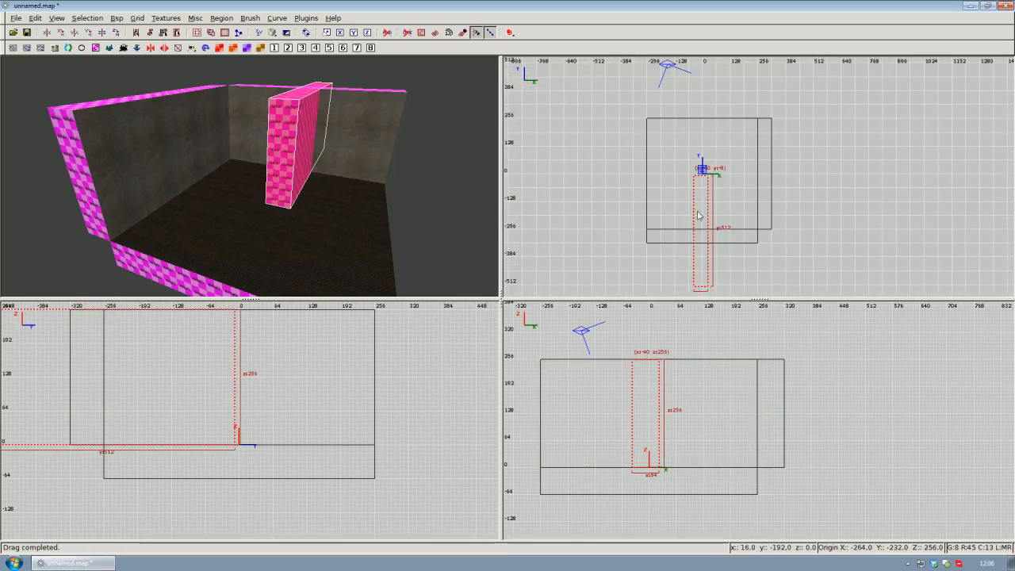
{"action": "left_click_drag", "start_coordinate": [698, 162], "coordinate": [641, 161]}
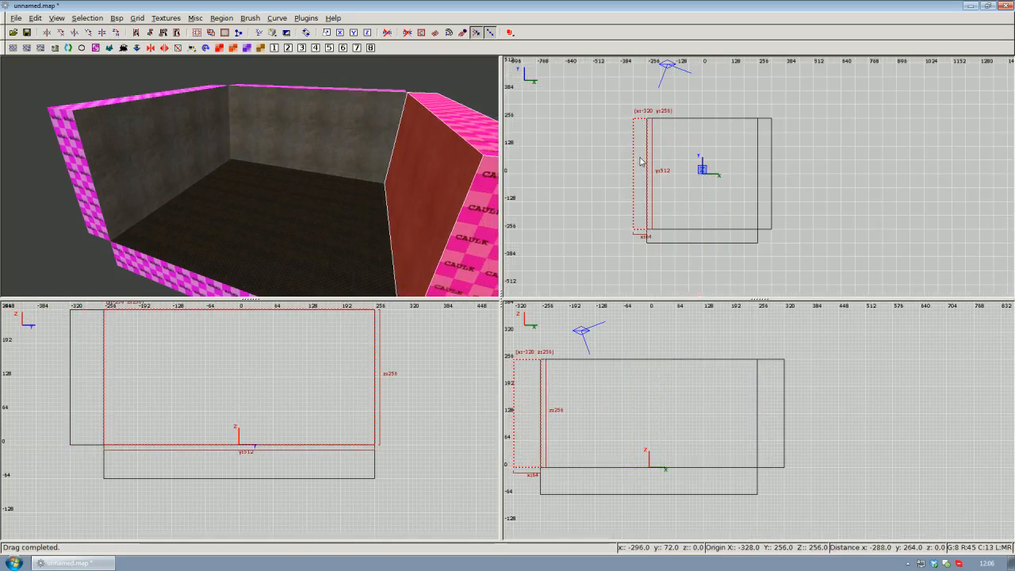
- Duplicate the wall along the floor's X -256 edge, rotate the copy 90 degrees about Z and place it flush along the Y 256 edge
{"action": "scroll", "coordinate": [640, 161], "scroll_direction": "up", "scroll_amount": 2}
{"action": "key", "text": "ctrl+g"}
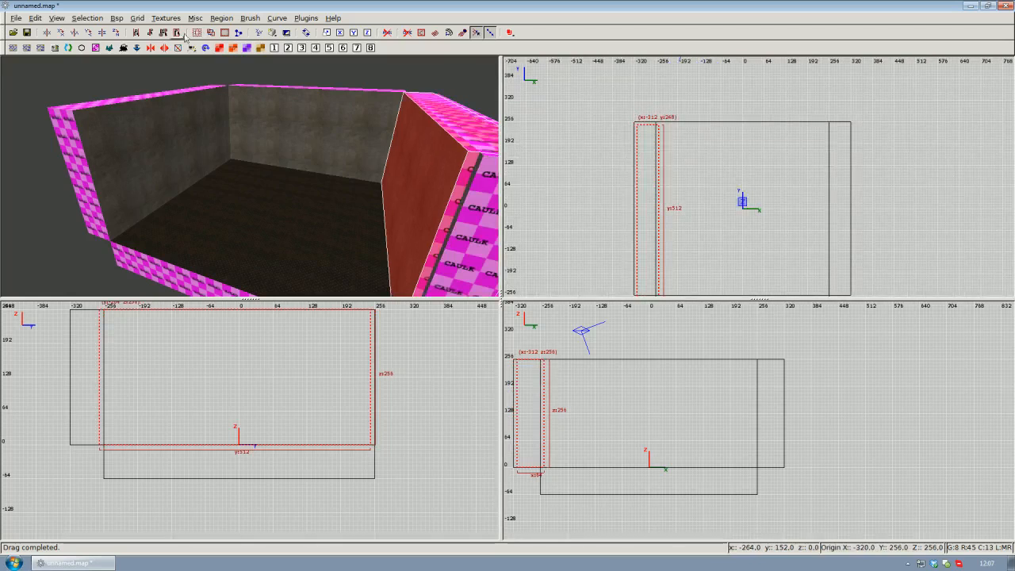
{"action": "left_click", "coordinate": [118, 33]}
{"action": "right_click_drag", "start_coordinate": [667, 172], "coordinate": [677, 182]}
{"action": "left_click_drag", "start_coordinate": [659, 218], "coordinate": [745, 126]}
- Examine the four walls from inside the room and its open top from outside, with the last wall deselected
{"action": "right_click", "coordinate": [379, 129]}
{"action": "key", "text": "Up"}
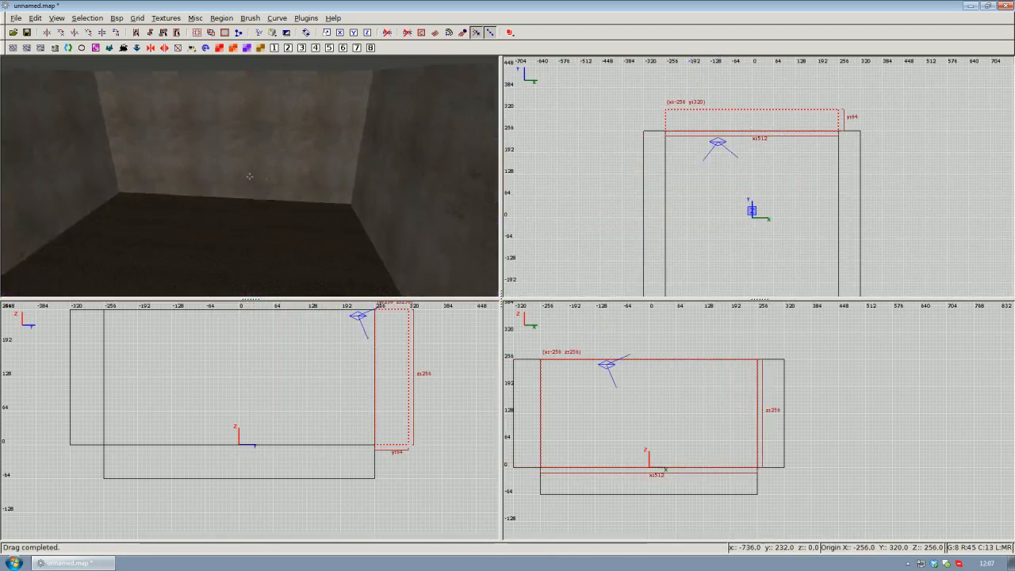
{"action": "key", "text": "Down"}
{"action": "key", "text": "Up"}
{"action": "key", "text": "Down"}
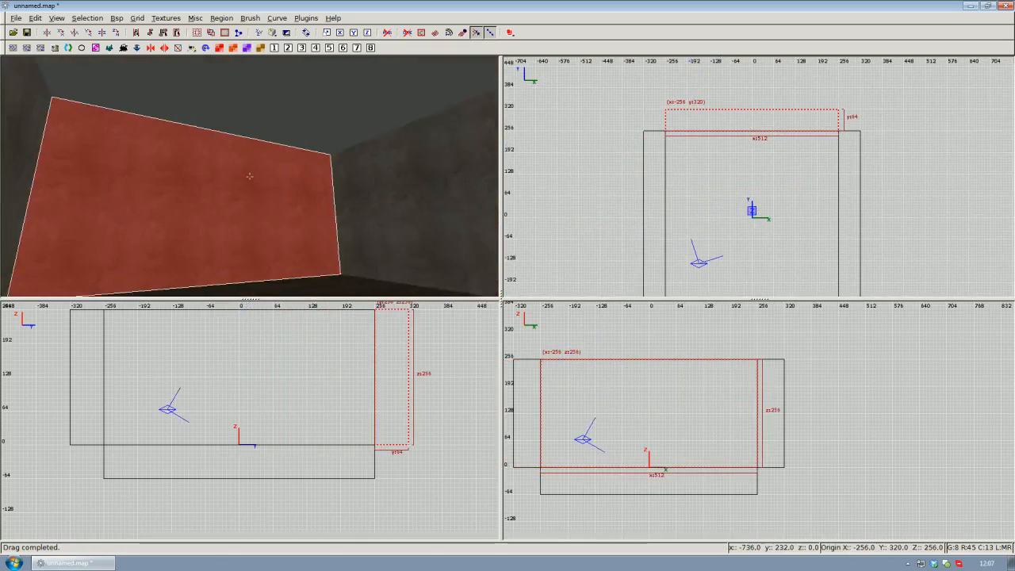
{"action": "key", "text": "Up"}
{"action": "key", "text": "Down"}
{"action": "key", "text": "Up"}
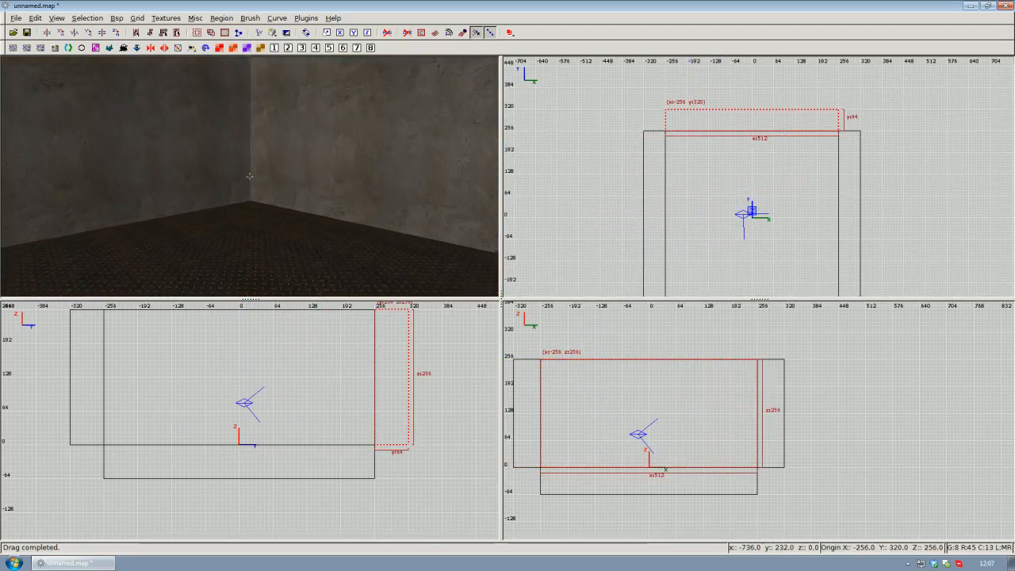
{"action": "key", "text": "Down"}
{"action": "key", "text": "Up"}
{"action": "key", "text": "Down"}
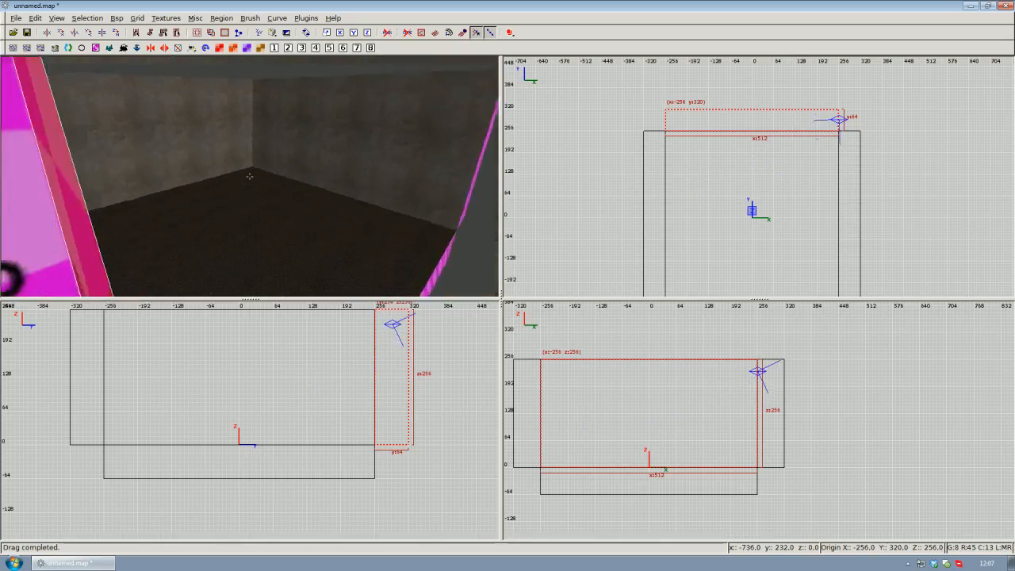
{"action": "key", "text": "Up"}
{"action": "key", "text": "Down"}
{"action": "right_click", "coordinate": [249, 176]}
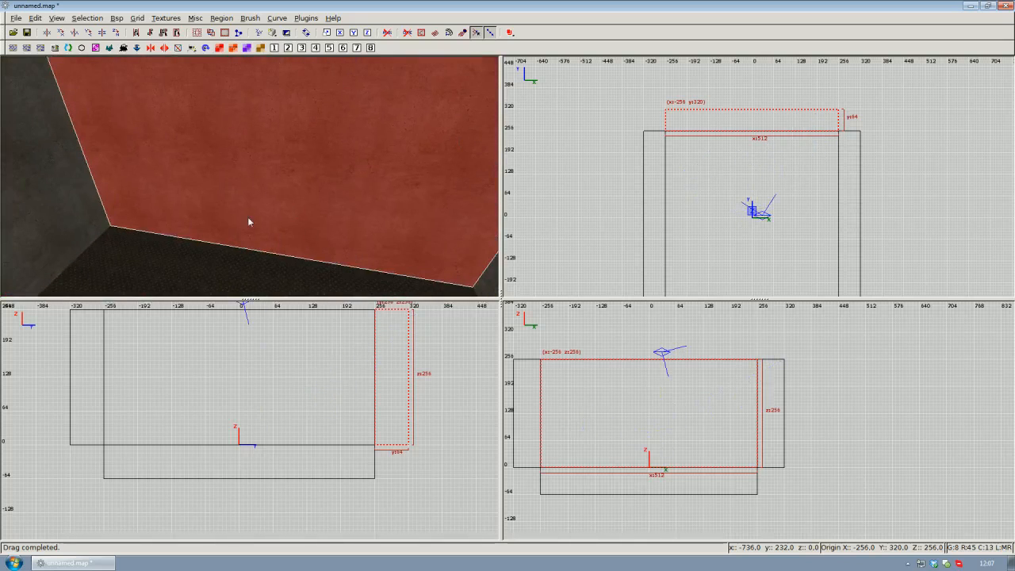
{"action": "right_click", "coordinate": [248, 222]}
{"action": "key", "text": "Down"}
{"action": "right_click", "coordinate": [249, 176]}
{"action": "key", "text": "Escape"}
{"action": "right_click", "coordinate": [239, 192]}
{"action": "key", "text": "Down"}
{"action": "right_click", "coordinate": [249, 176]}
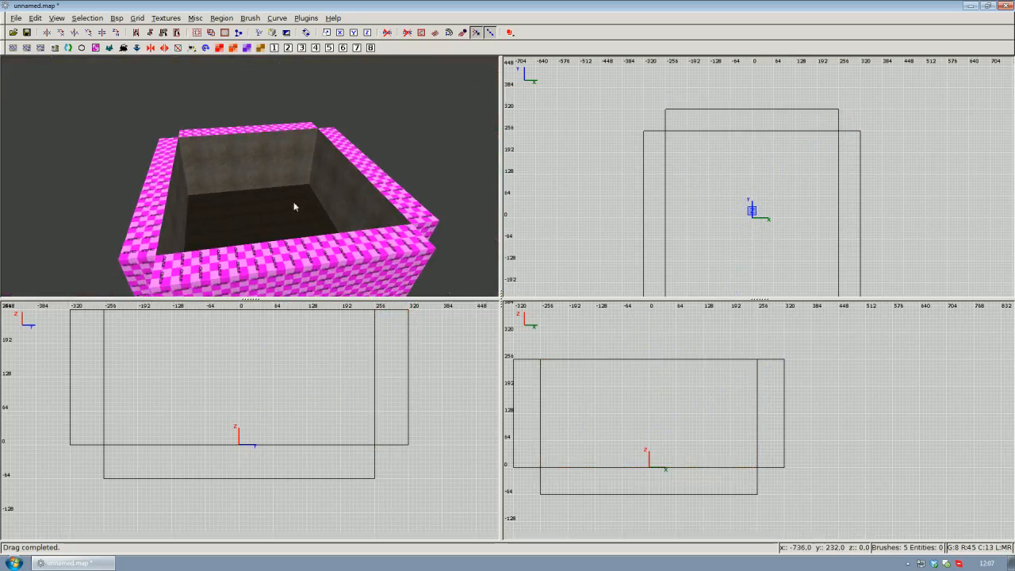
{"action": "right_click_drag", "start_coordinate": [631, 399], "coordinate": [627, 440]}
{"action": "right_click_drag", "start_coordinate": [752, 171], "coordinate": [714, 114]}
{"action": "scroll", "coordinate": [750, 172], "scroll_direction": "down", "scroll_amount": 3}
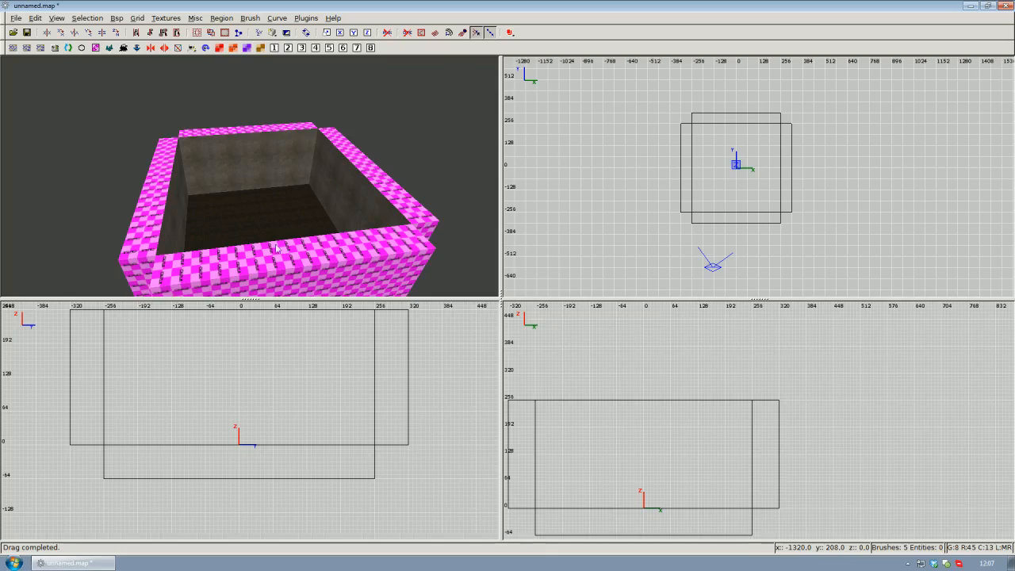
{"action": "right_click", "coordinate": [300, 246]}
{"action": "key", "text": "Down"}
{"action": "right_click", "coordinate": [250, 176]}
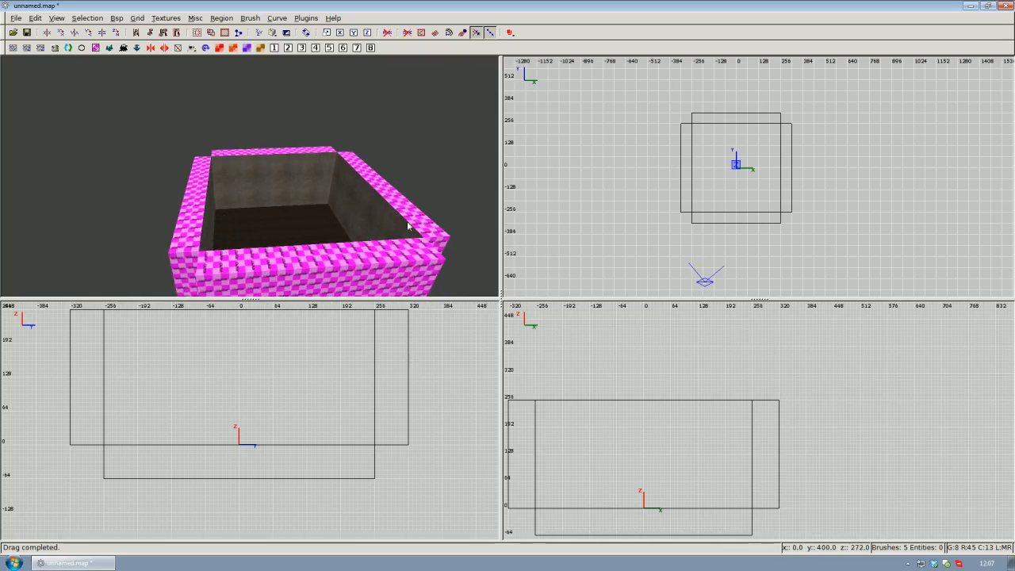
{"action": "right_click", "coordinate": [346, 191]}
{"action": "key", "text": "Up"}
{"action": "key", "text": "Down"}
{"action": "right_click", "coordinate": [249, 177]}
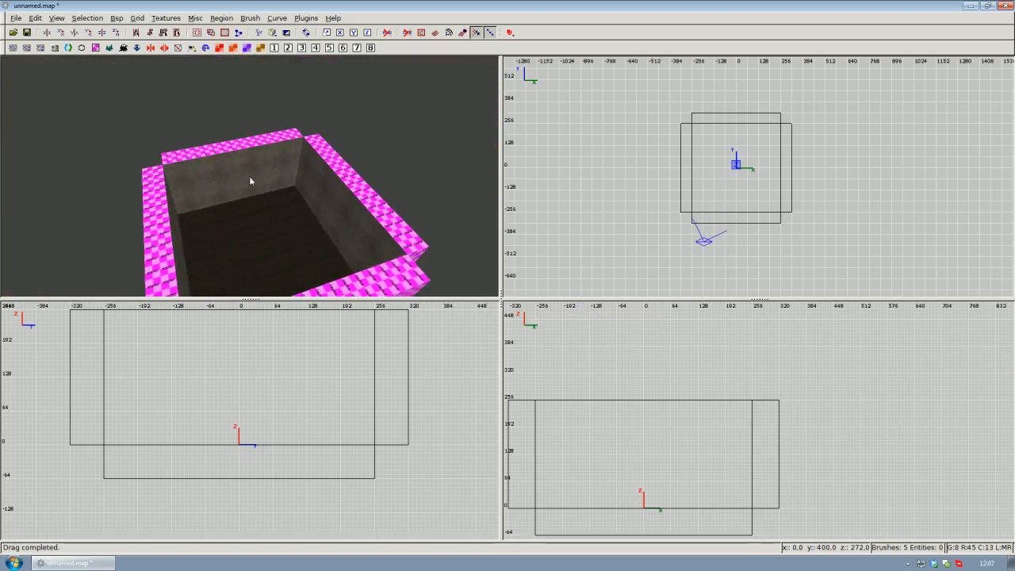
- Draw a 512 by 64 by 64 brush spanning Y 192 to 256 and Z 256 to 320, and texture it with caulk
{"action": "right_click_drag", "start_coordinate": [364, 404], "coordinate": [366, 450]}
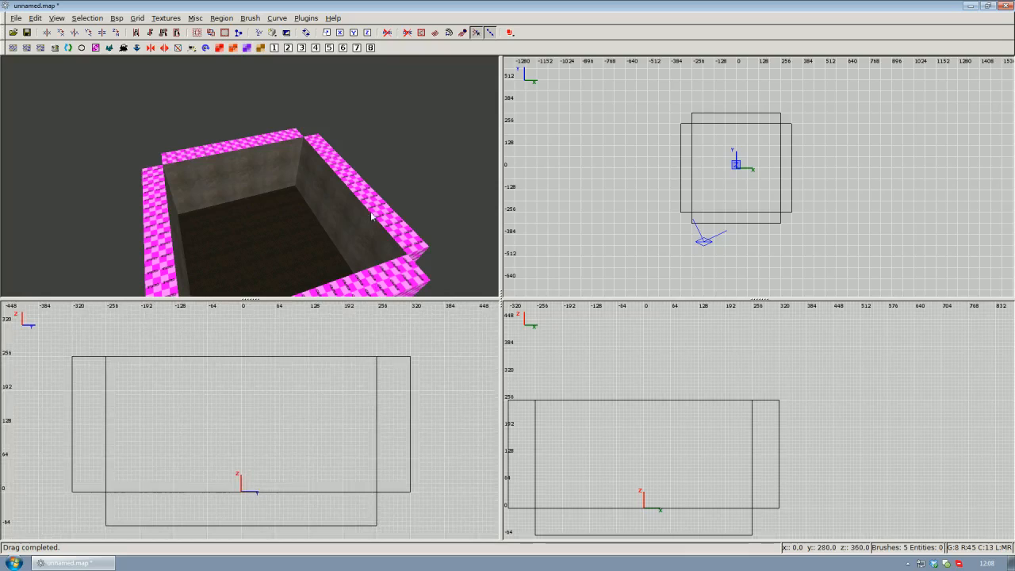
{"action": "right_click_drag", "start_coordinate": [355, 326], "coordinate": [354, 327]}
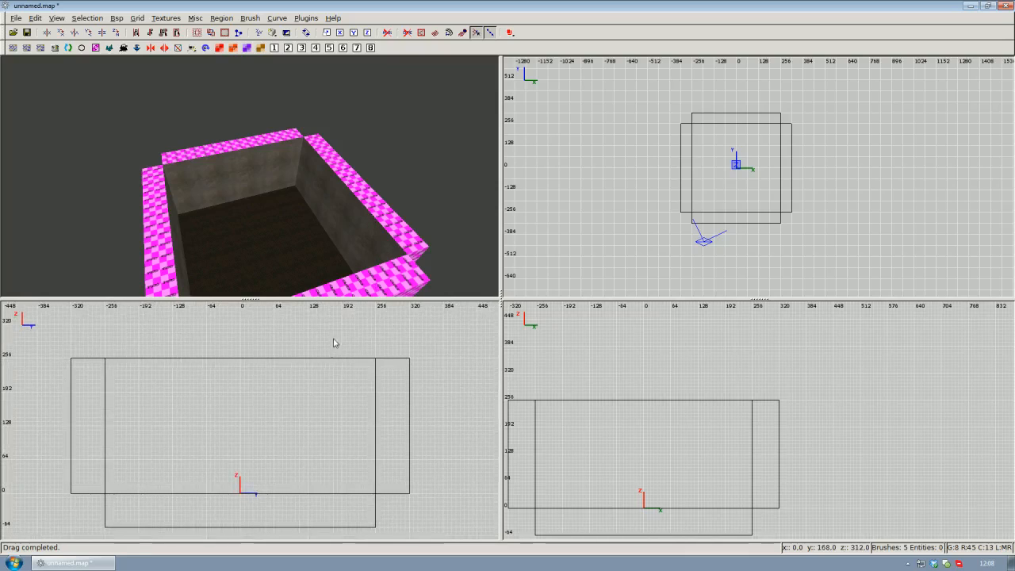
{"action": "left_click_drag", "start_coordinate": [341, 326], "coordinate": [380, 362]}
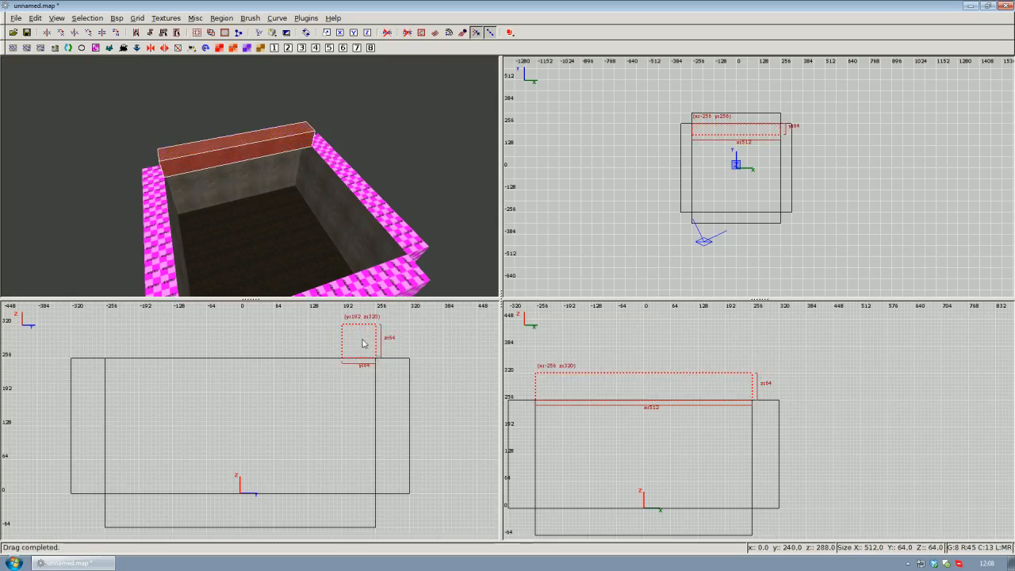
{"action": "right_click_drag", "start_coordinate": [386, 350], "coordinate": [387, 371]}
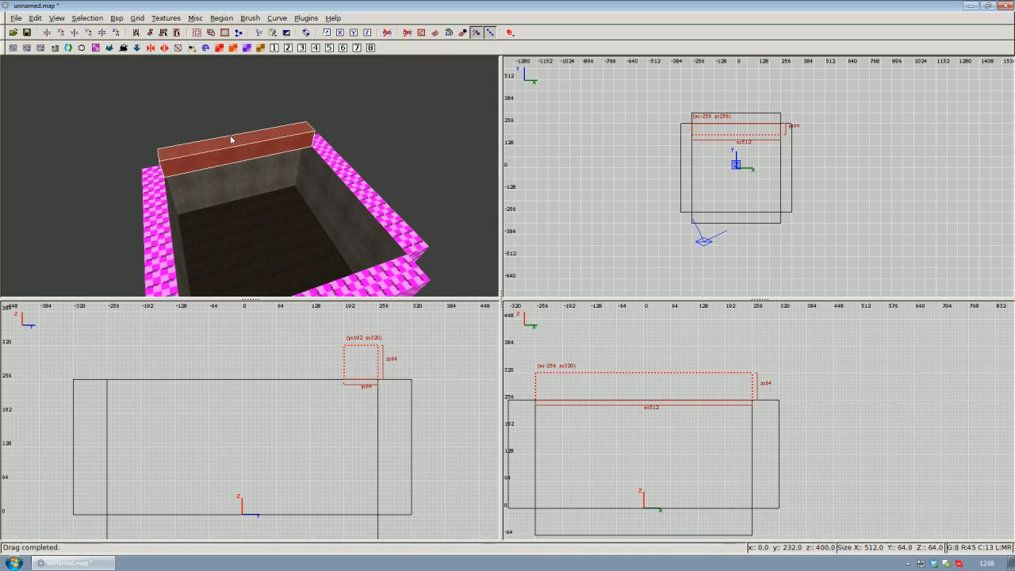
{"action": "left_click", "coordinate": [95, 48]}
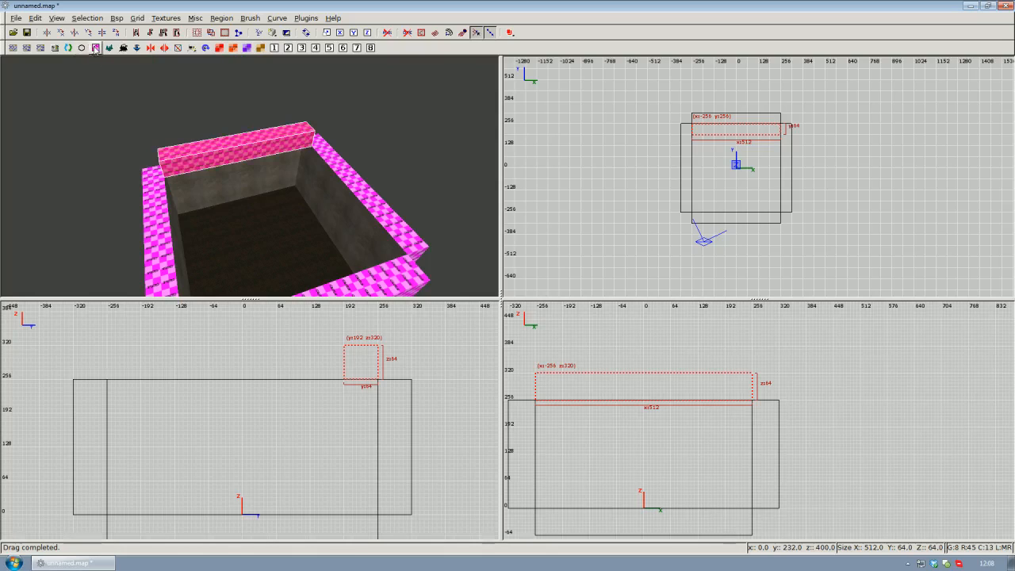
- Texture only the underside of the new caulked beam with concrete from the base_wall texture set
{"action": "right_click", "coordinate": [263, 151]}
{"action": "key", "text": "Up"}
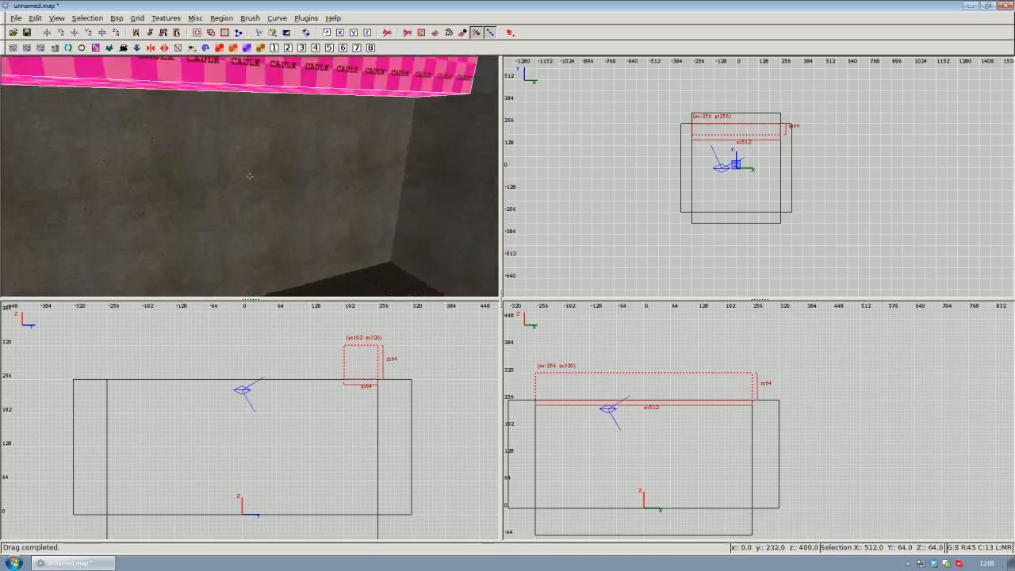
{"action": "key", "text": "Down"}
{"action": "key", "text": "Up"}
{"action": "key", "text": "Down"}
{"action": "right_click", "coordinate": [250, 176]}
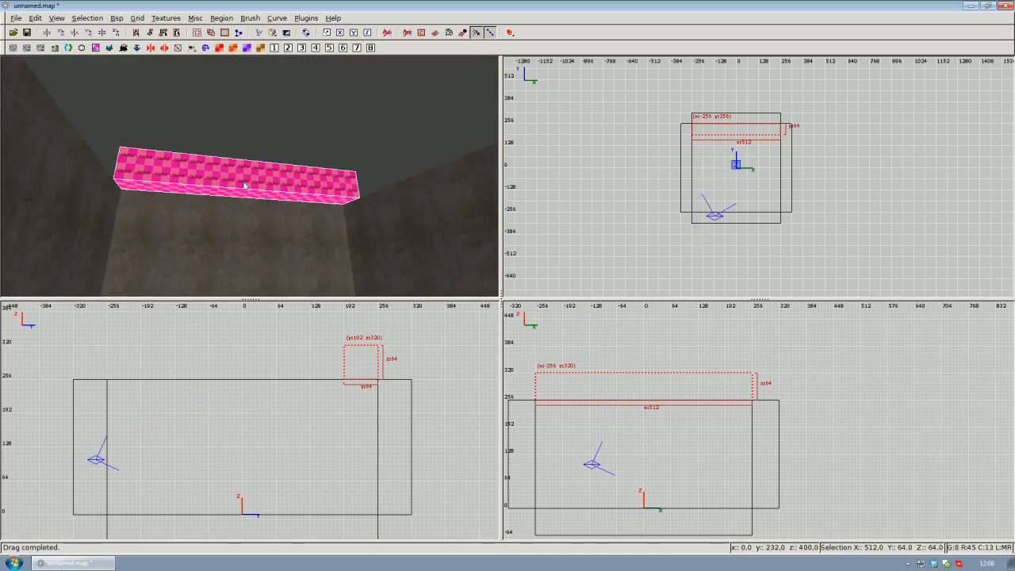
{"action": "key", "text": "Escape"}
{"action": "right_click", "coordinate": [204, 173]}
{"action": "key", "text": "Up"}
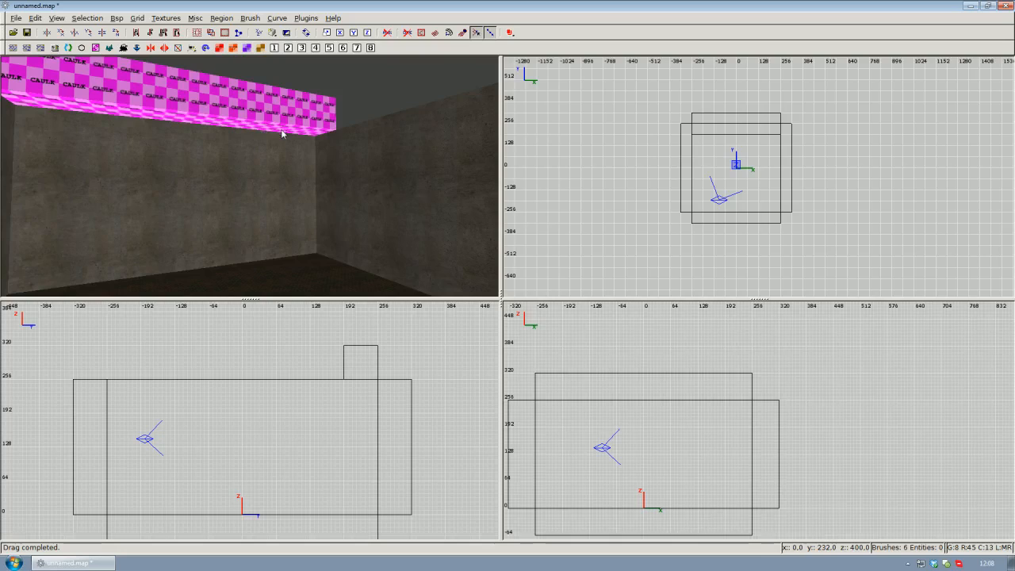
{"action": "left_click", "coordinate": [281, 131], "text": "ctrl+shift"}
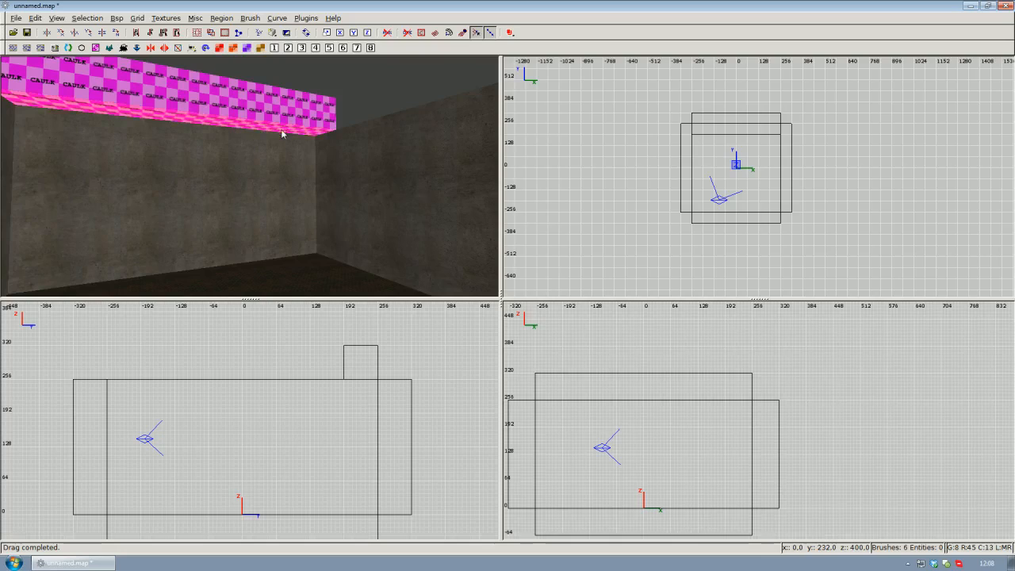
{"action": "left_click", "coordinate": [165, 18]}
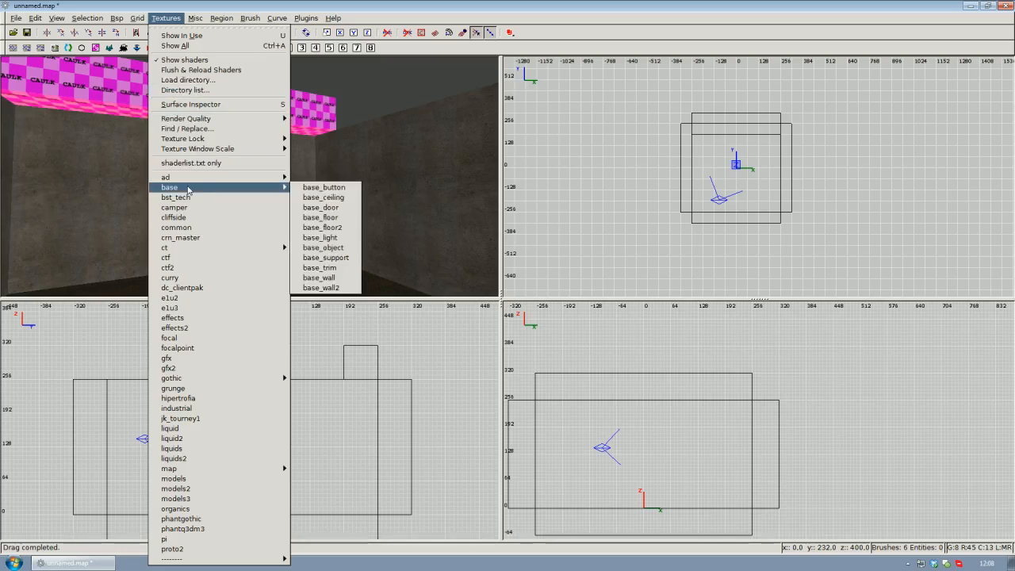
{"action": "mouse_move", "coordinate": [222, 190]}
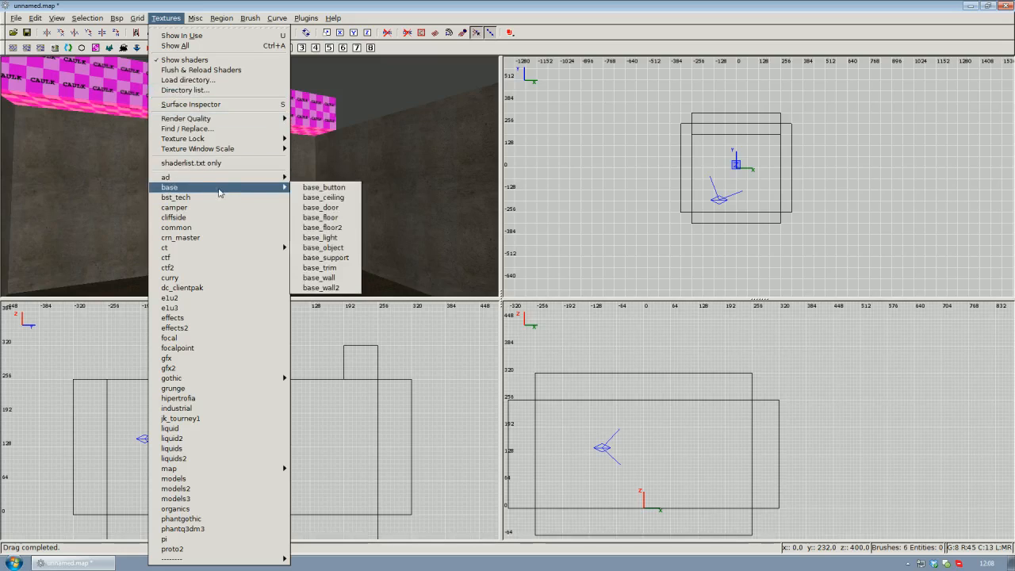
{"action": "left_click", "coordinate": [326, 279]}
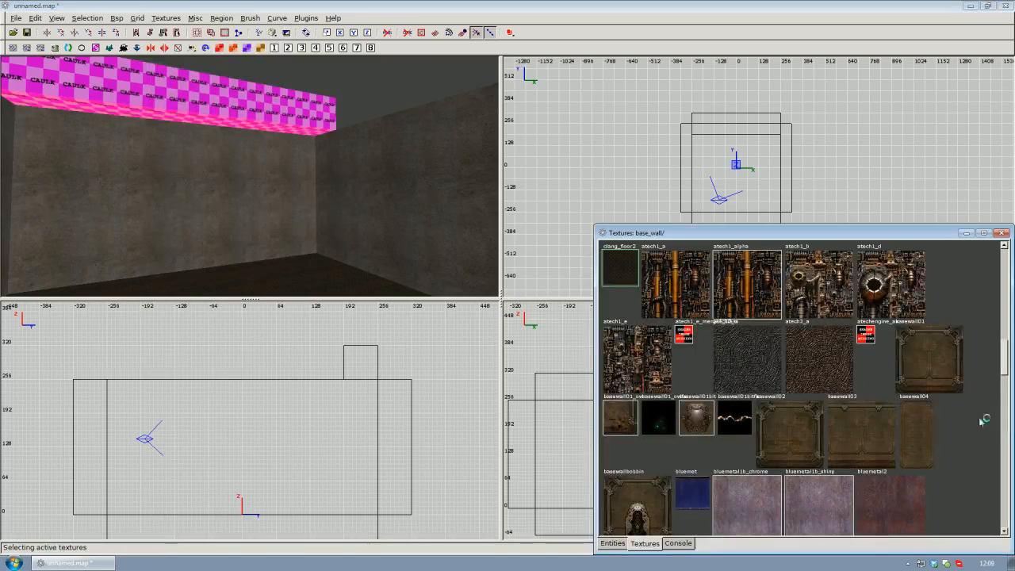
{"action": "scroll", "coordinate": [904, 365], "scroll_direction": "down", "scroll_amount": 3}
{"action": "scroll", "coordinate": [904, 365], "scroll_direction": "down", "scroll_amount": 10}
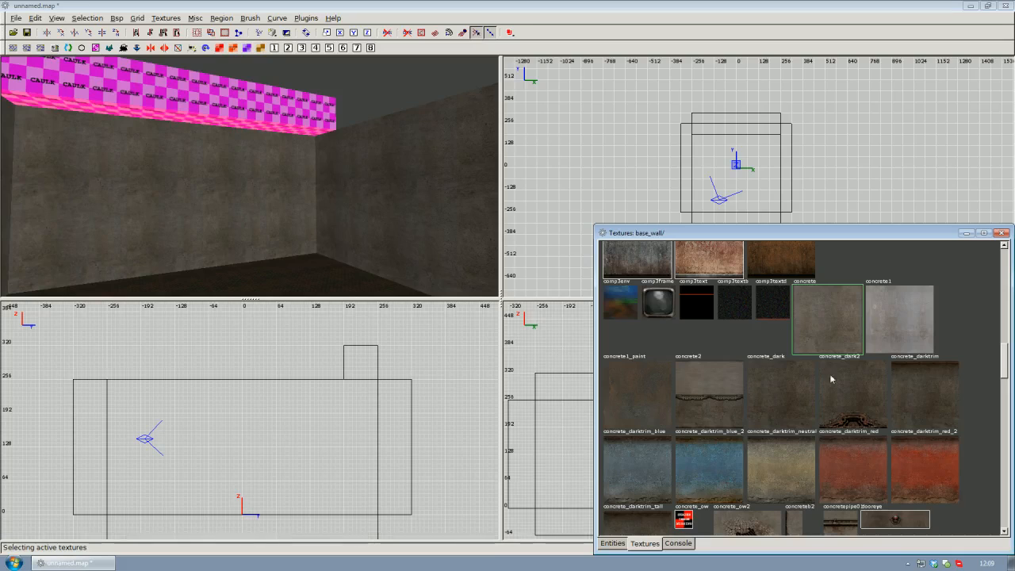
{"action": "left_click", "coordinate": [815, 304]}
{"action": "key", "text": "t"}
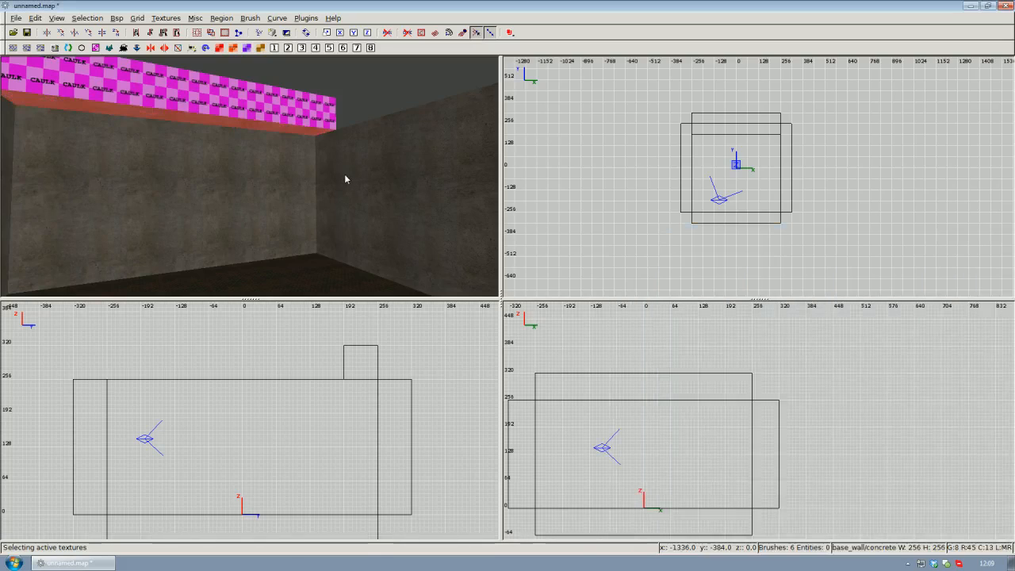
- Paste the concrete texture onto the beam's vertical face that looks into the room
{"action": "right_click", "coordinate": [345, 175]}
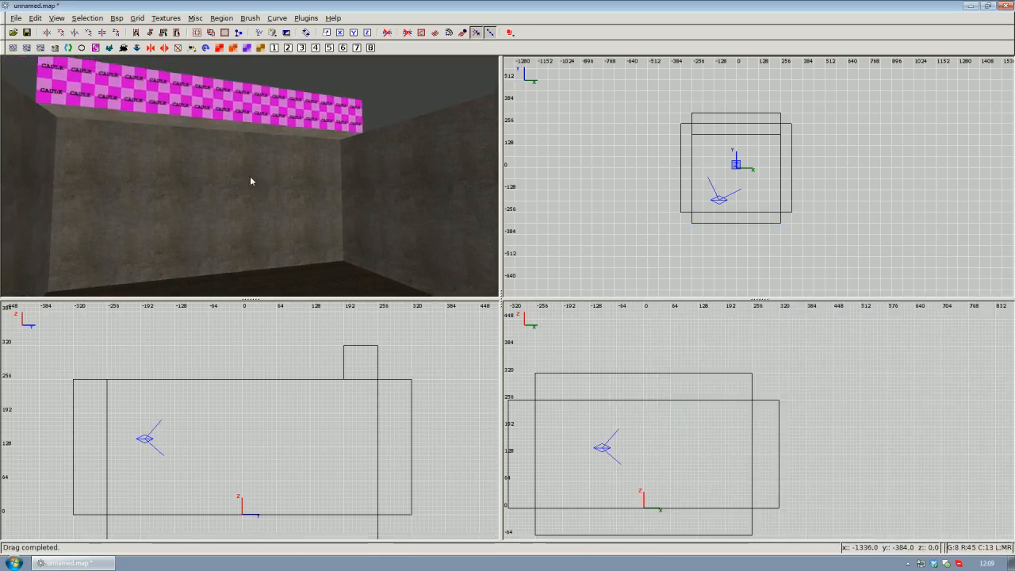
{"action": "right_click", "coordinate": [249, 176]}
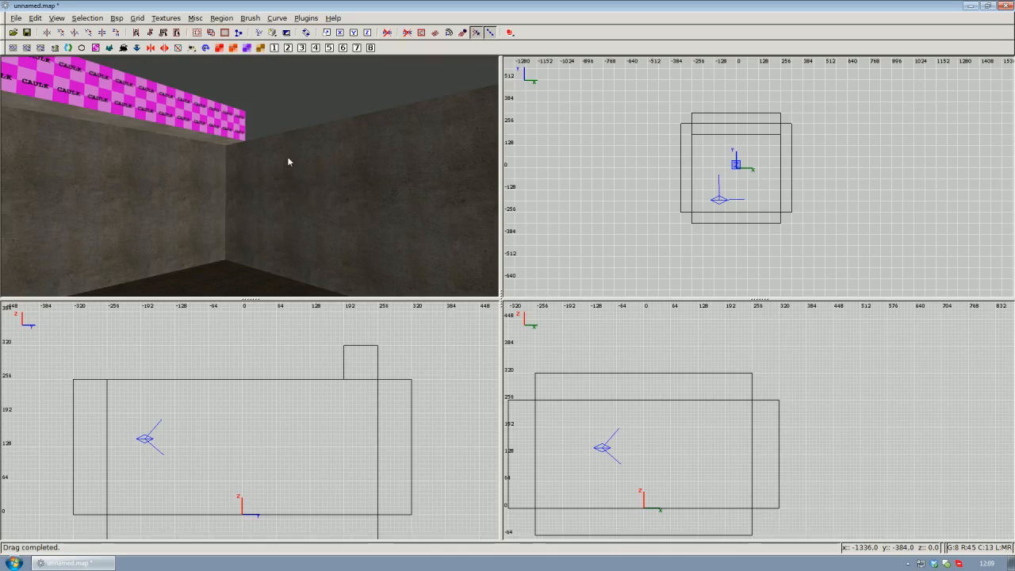
{"action": "middle_click", "coordinate": [209, 118], "text": "ctrl+shift"}
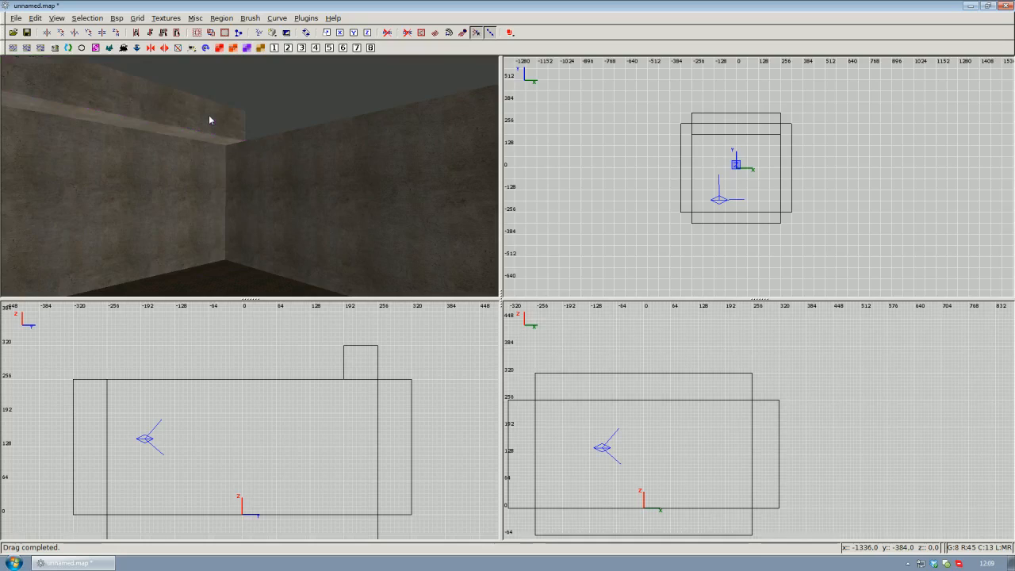
{"action": "right_click", "coordinate": [209, 118]}
{"action": "right_click", "coordinate": [250, 177]}
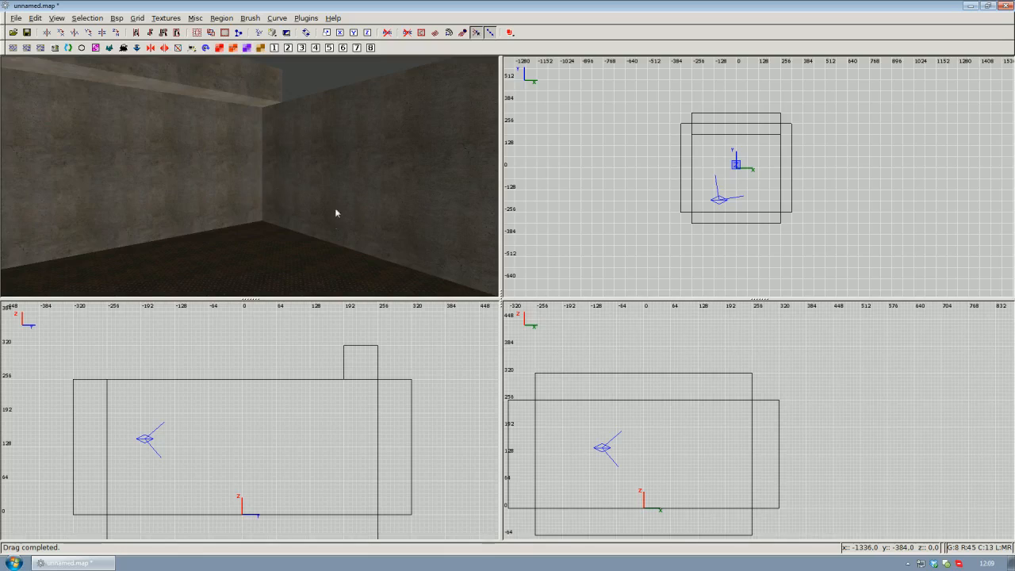
- Try the floor's texture on the beam's room-facing vertical face and put the concrete back
{"action": "right_click", "coordinate": [243, 236]}
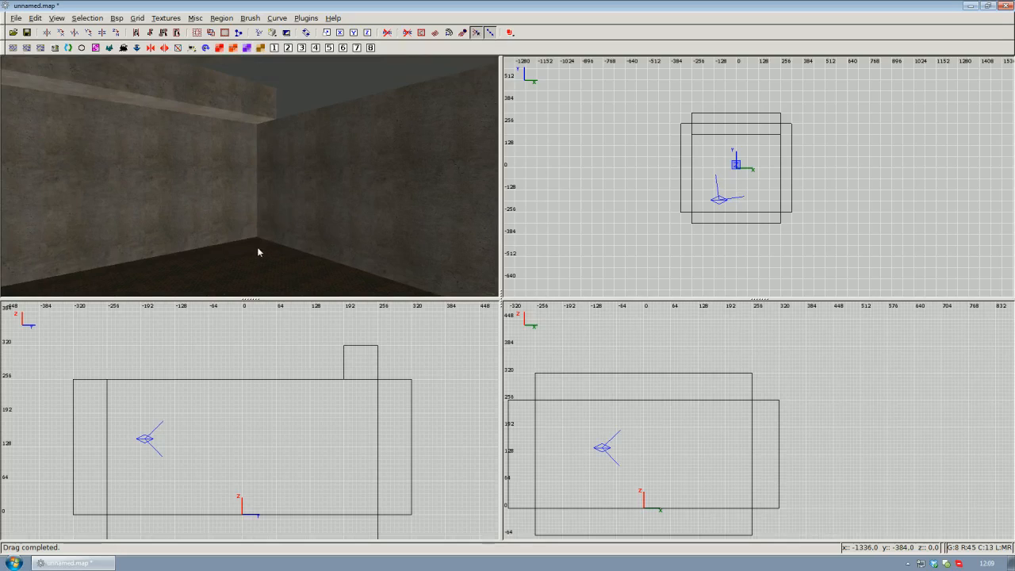
{"action": "middle_click", "coordinate": [248, 99], "text": "ctrl+shift"}
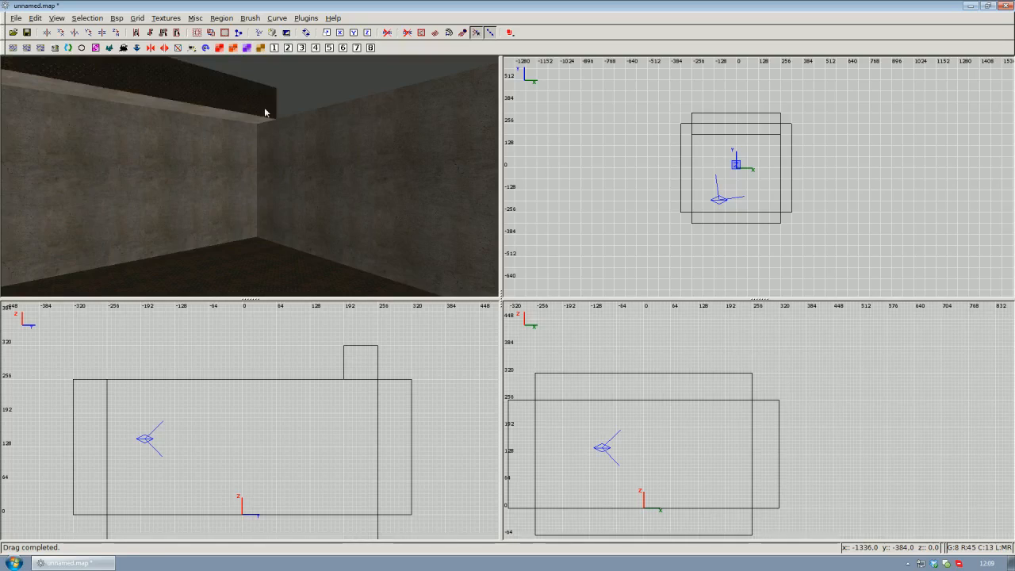
{"action": "middle_click", "coordinate": [264, 109], "text": "ctrl+shift"}
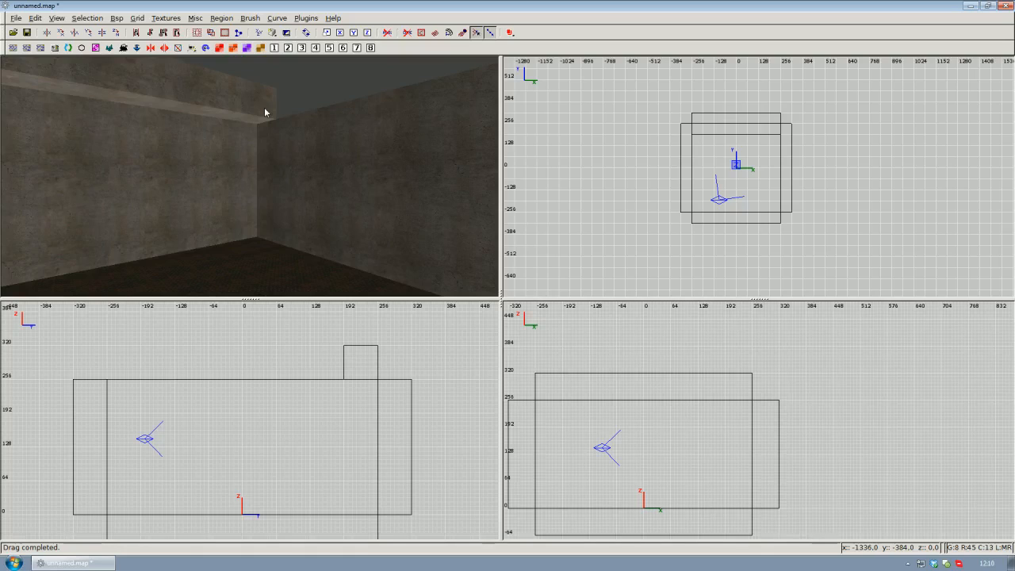
{"action": "left_click", "coordinate": [165, 17]}
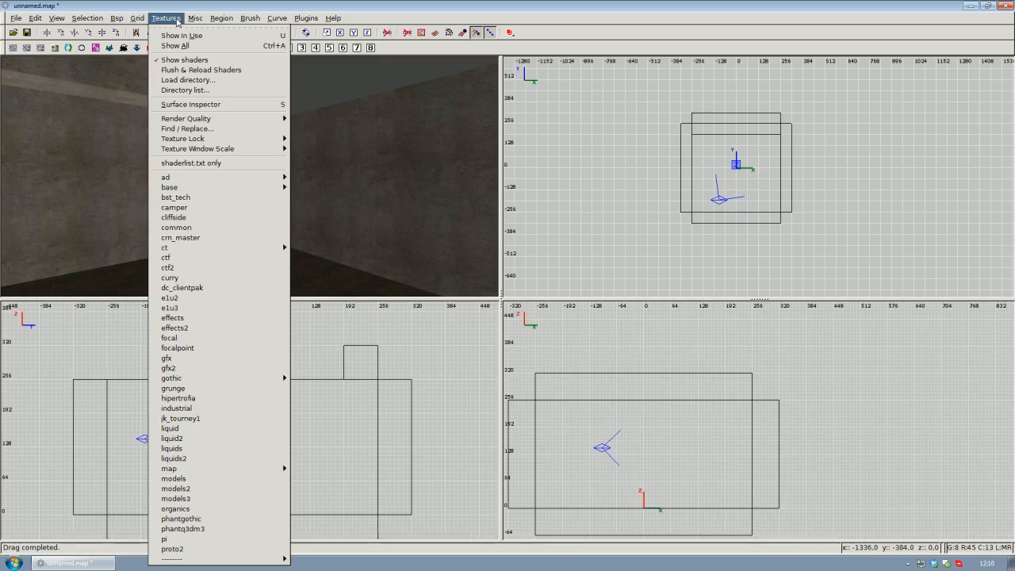
{"action": "left_click", "coordinate": [398, 168]}
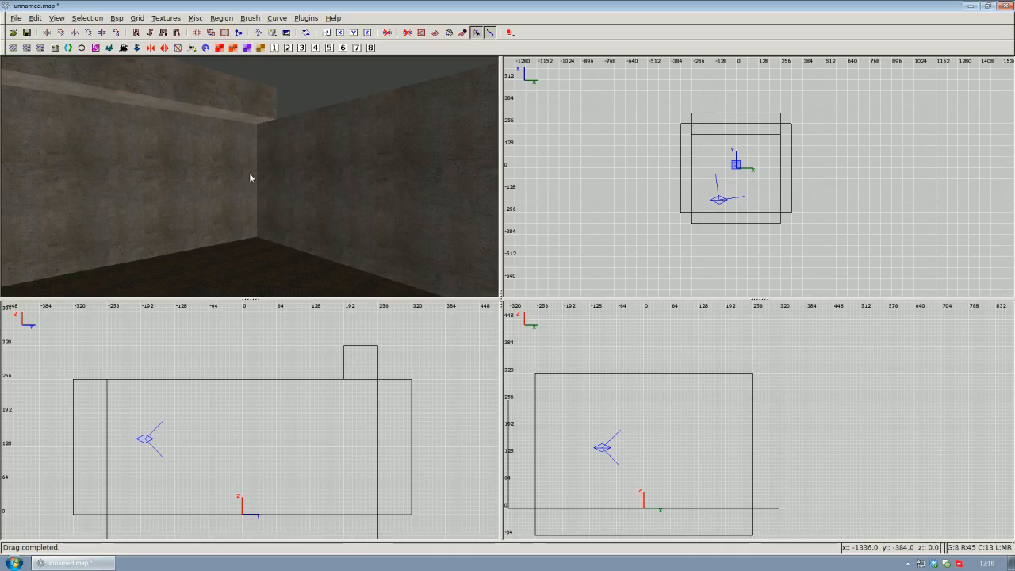
{"action": "right_click", "coordinate": [206, 136]}
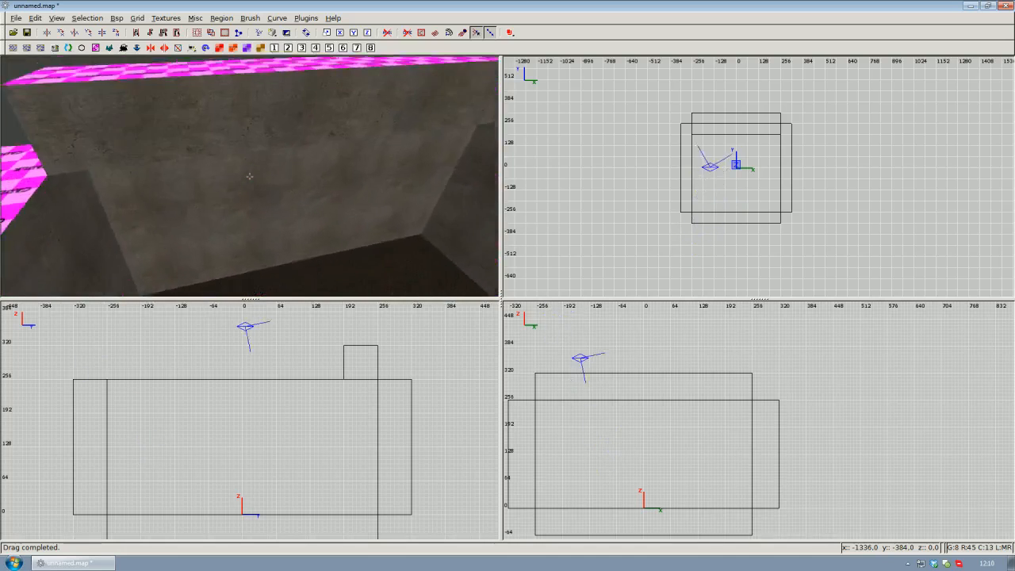
{"action": "key", "text": "Up"}
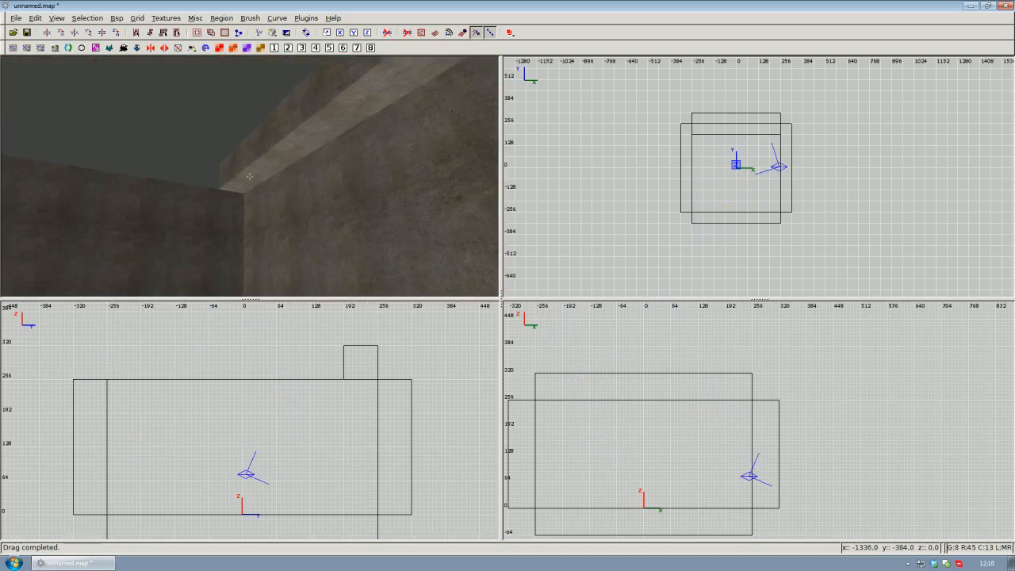
- Duplicate the 512-unit beam that runs above the Y 256 wall
{"action": "right_click", "coordinate": [242, 181]}
{"action": "right_click", "coordinate": [216, 122]}
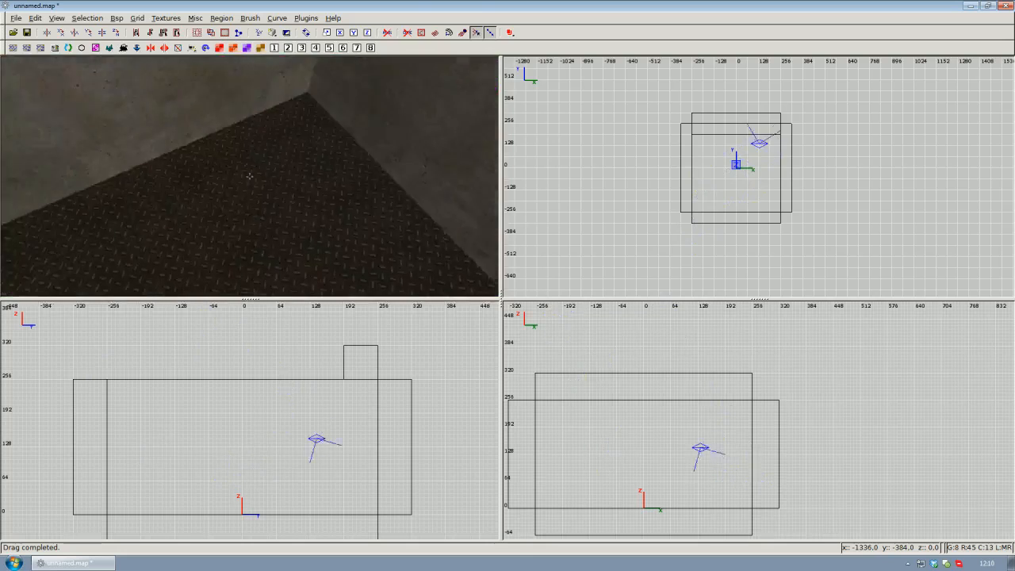
{"action": "right_click", "coordinate": [249, 176]}
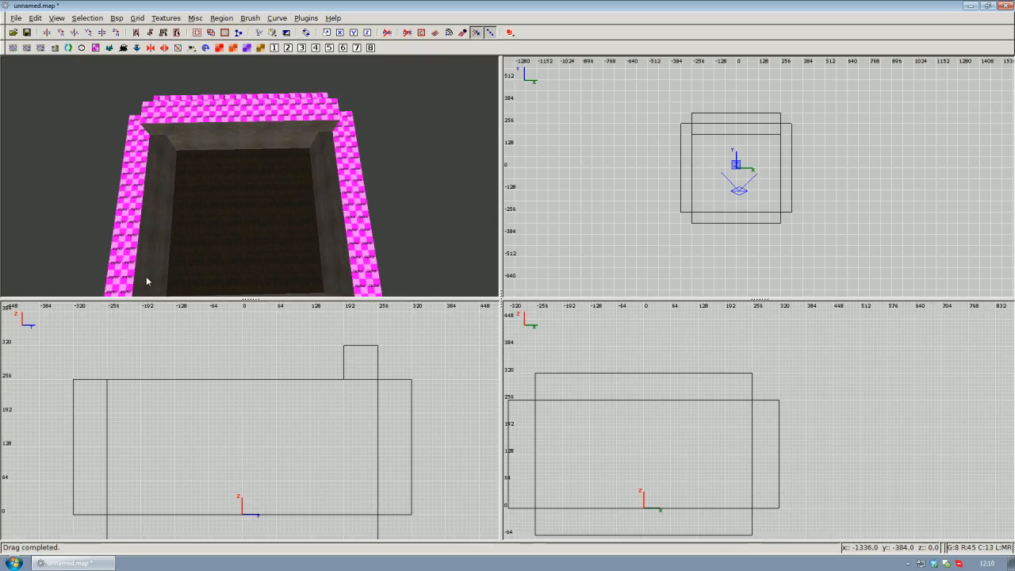
{"action": "left_click", "coordinate": [301, 127], "text": "shift"}
{"action": "scroll", "coordinate": [698, 211], "scroll_direction": "up", "scroll_amount": 2}
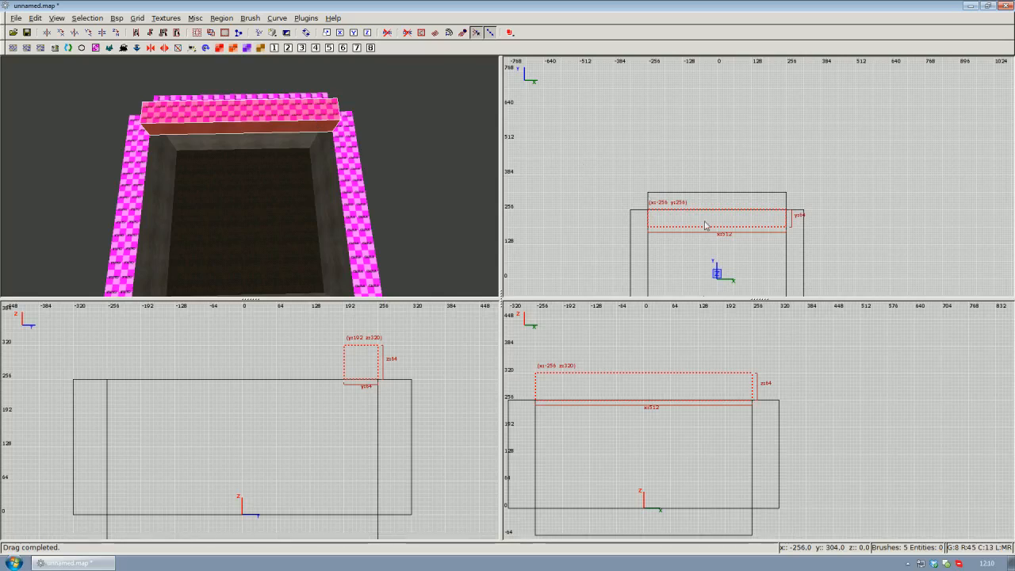
{"action": "scroll", "coordinate": [705, 226], "scroll_direction": "up", "scroll_amount": 2}
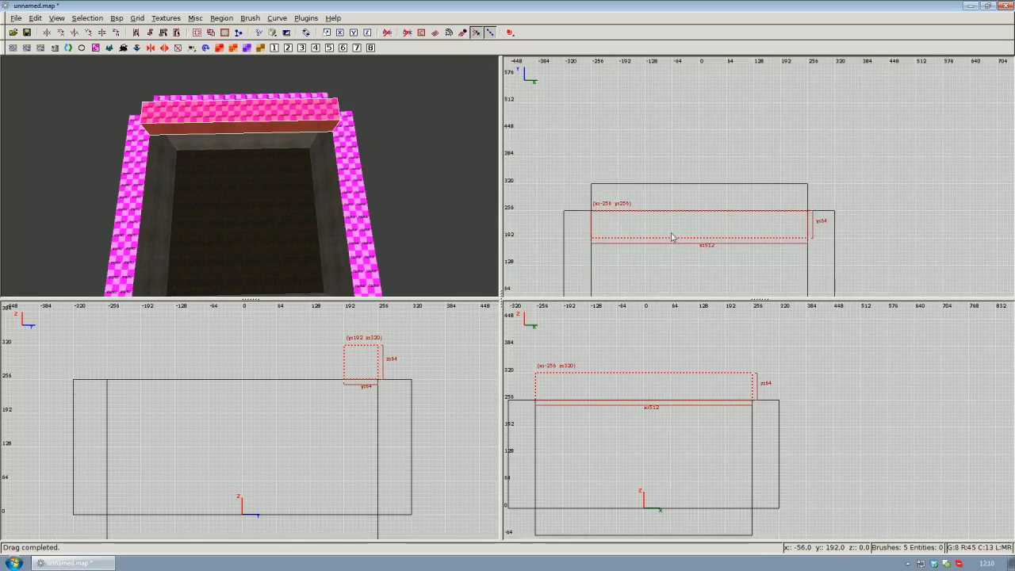
{"action": "key", "text": "space"}
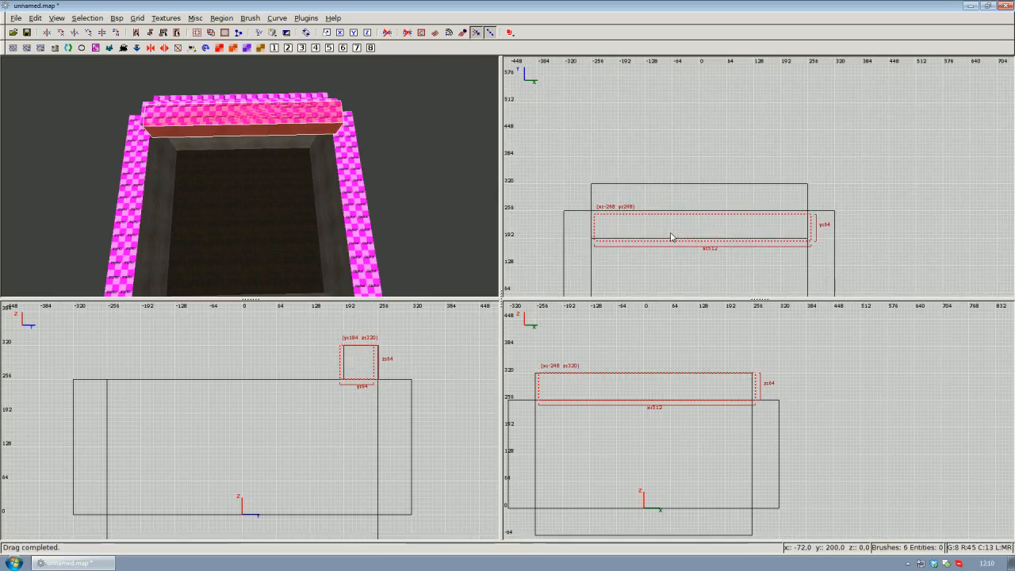
- Rotate the beam copy 90 degrees about Z and place it at X 192 to 256, spanning Y -256 to 256
{"action": "left_click", "coordinate": [117, 35]}
{"action": "scroll", "coordinate": [705, 210], "scroll_direction": "down", "scroll_amount": 3}
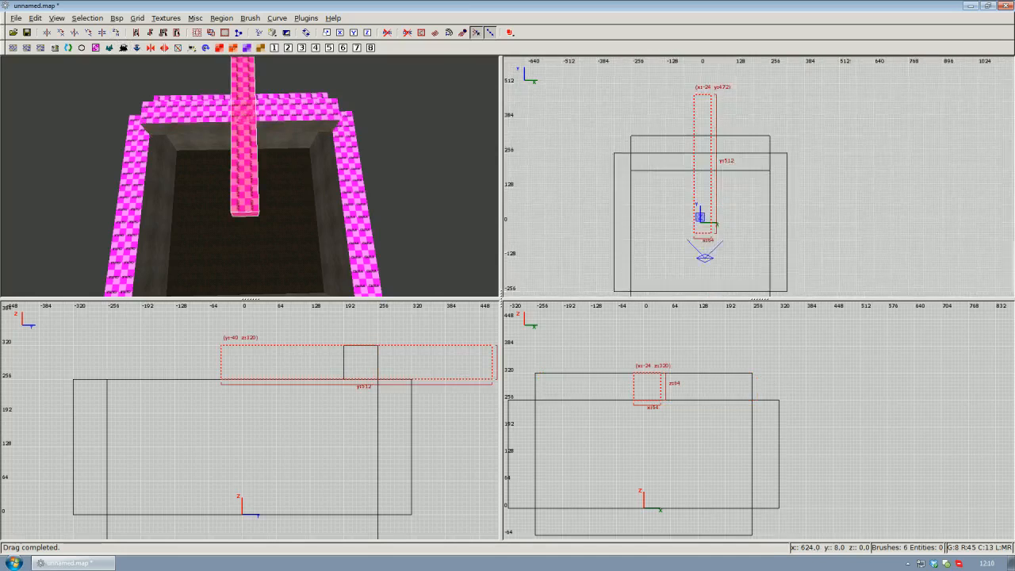
{"action": "left_click_drag", "start_coordinate": [709, 177], "coordinate": [763, 225]}
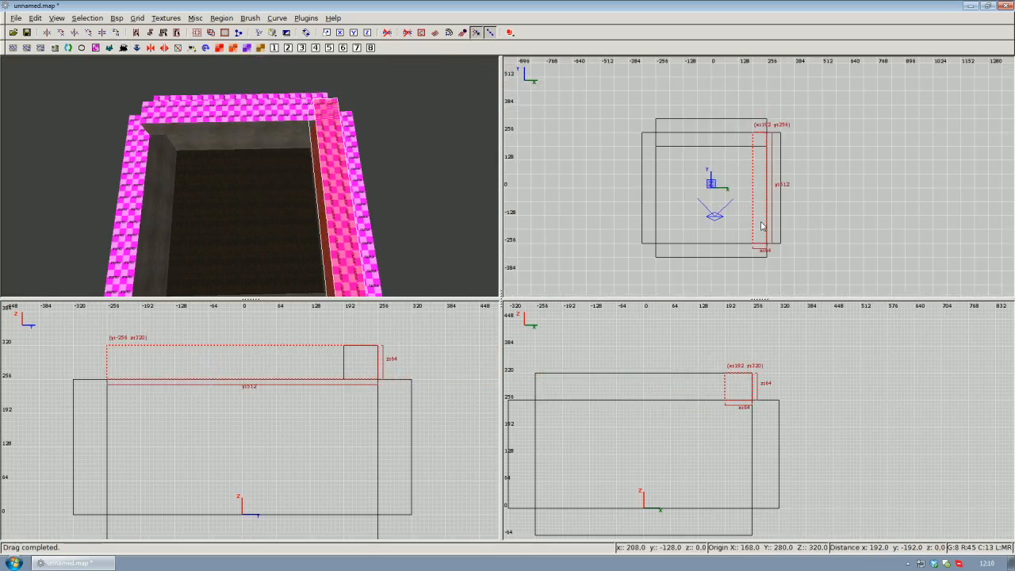
- Examine the corner where the two beams meet from inside and above the room, checking how their brushes overlap
{"action": "right_click_drag", "start_coordinate": [762, 225], "coordinate": [749, 296]}
{"action": "scroll", "coordinate": [762, 225], "scroll_direction": "up", "scroll_amount": 1}
{"action": "right_click", "coordinate": [404, 187]}
{"action": "key", "text": "Up"}
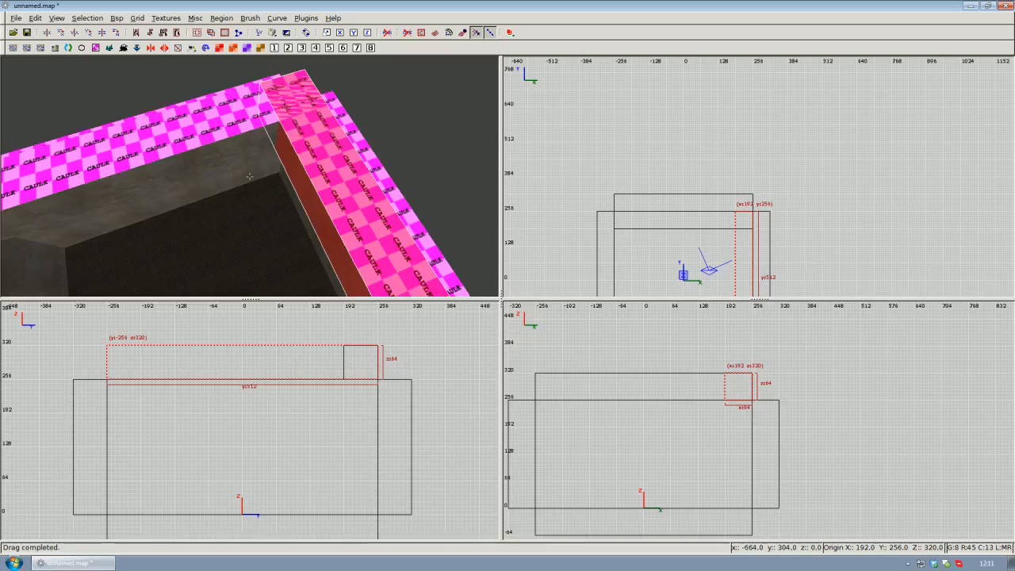
{"action": "key", "text": "Down"}
{"action": "key", "text": "Up"}
{"action": "key", "text": "Down"}
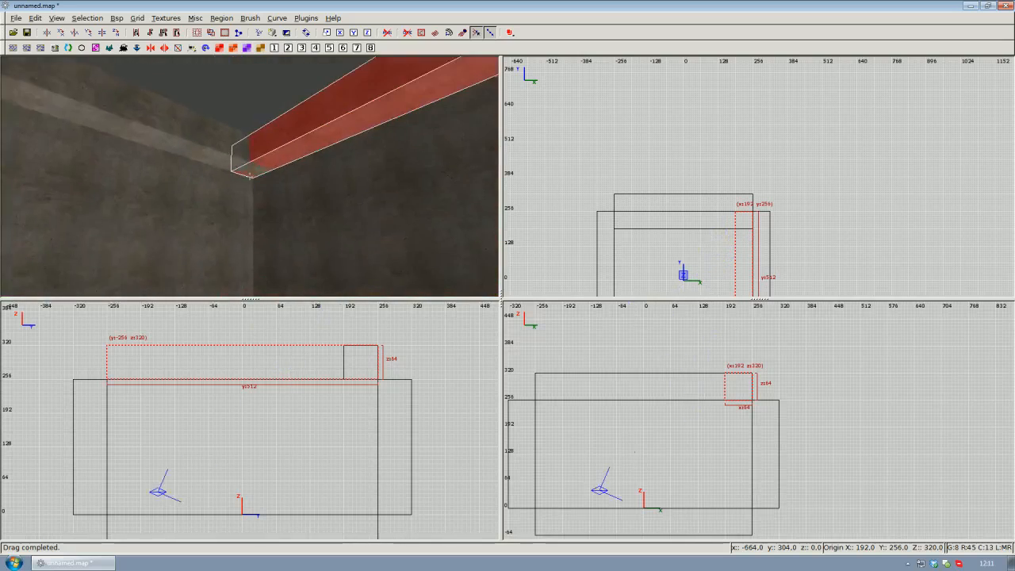
{"action": "key", "text": "Up"}
{"action": "key", "text": "Down"}
{"action": "key", "text": "Up"}
{"action": "key", "text": "Down"}
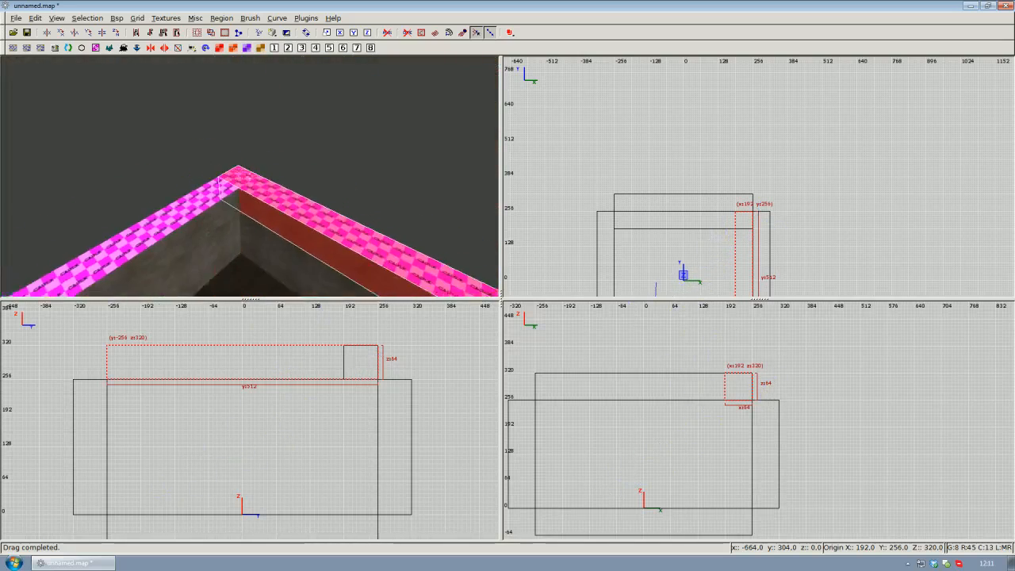
{"action": "key", "text": "Up"}
{"action": "key", "text": "Down"}
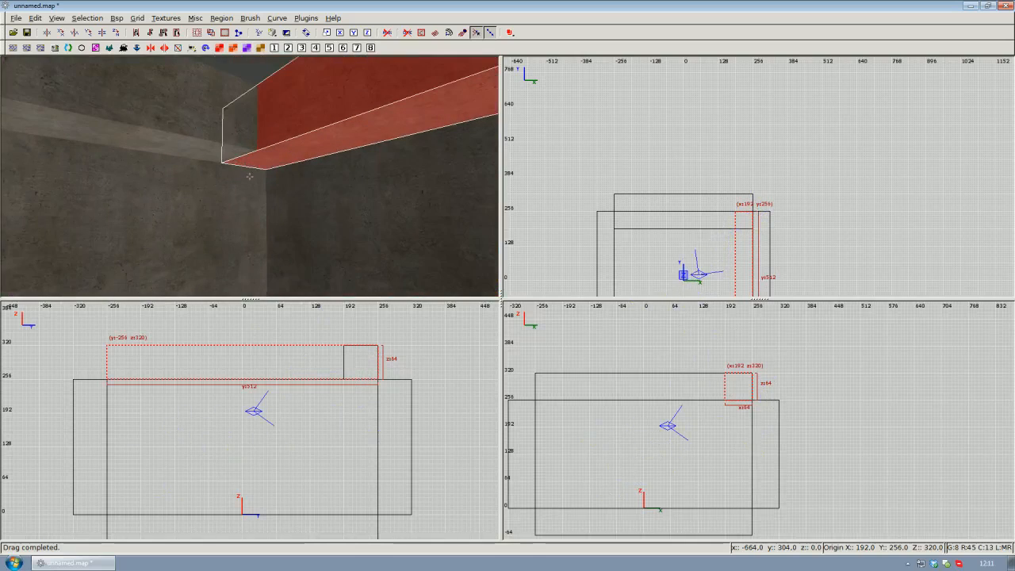
{"action": "scroll", "coordinate": [779, 210], "scroll_direction": "up", "scroll_amount": 6}
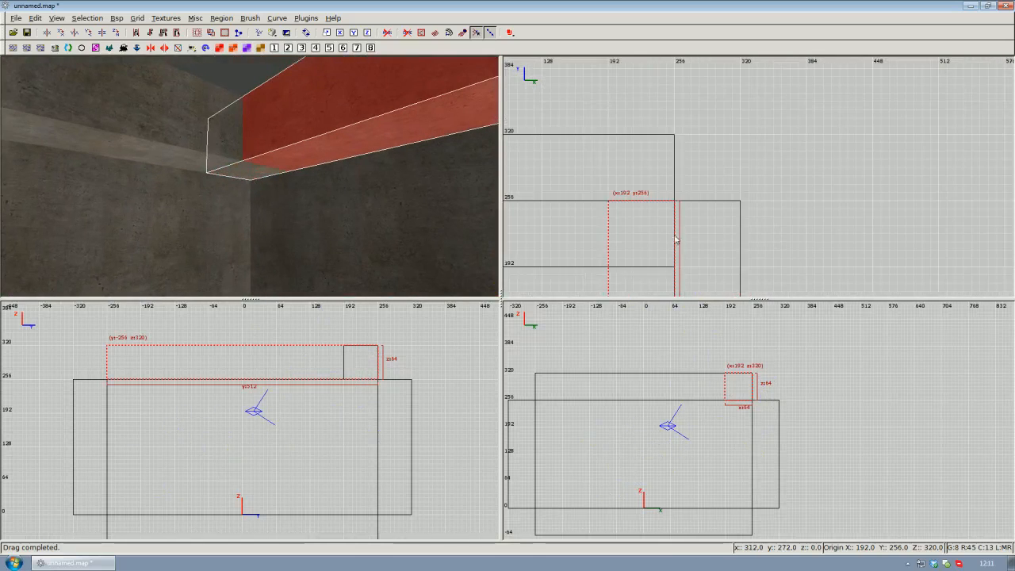
{"action": "right_click", "coordinate": [361, 225]}
{"action": "key", "text": "Down"}
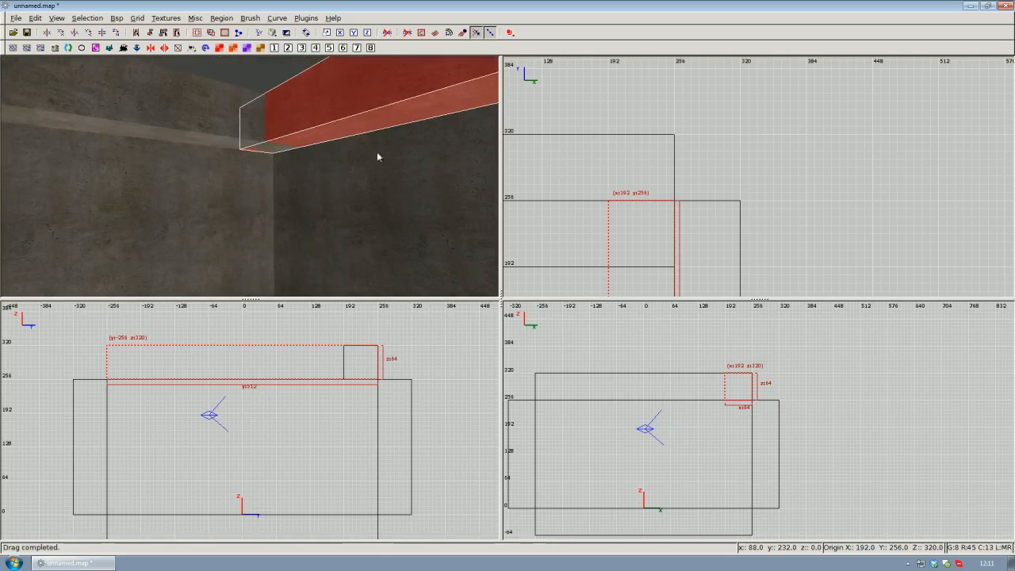
{"action": "key", "text": "Up"}
{"action": "key", "text": "Down"}
{"action": "right_click", "coordinate": [250, 176]}
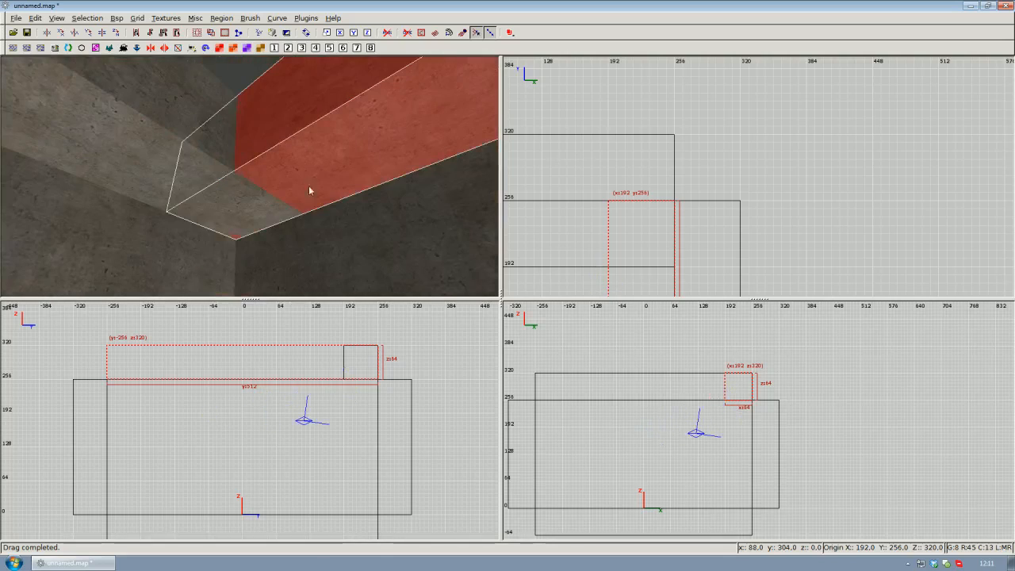
{"action": "key", "text": "Escape"}
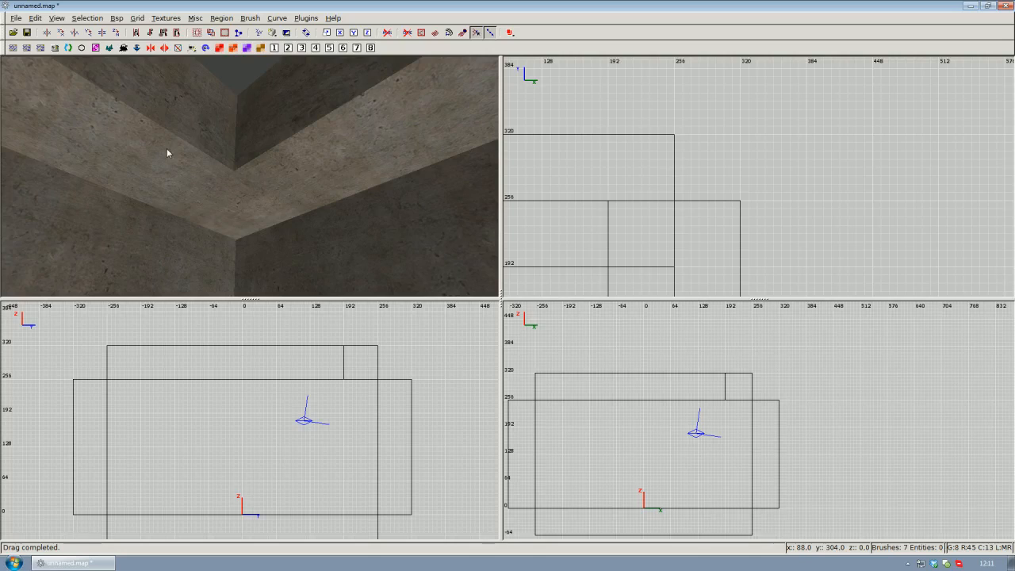
{"action": "right_click", "coordinate": [315, 159]}
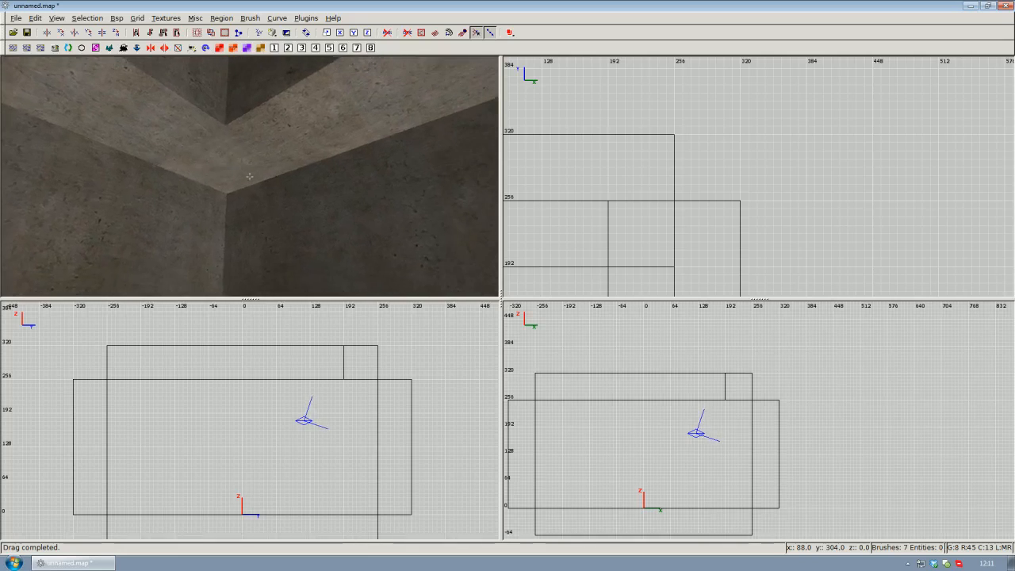
{"action": "right_click", "coordinate": [267, 196]}
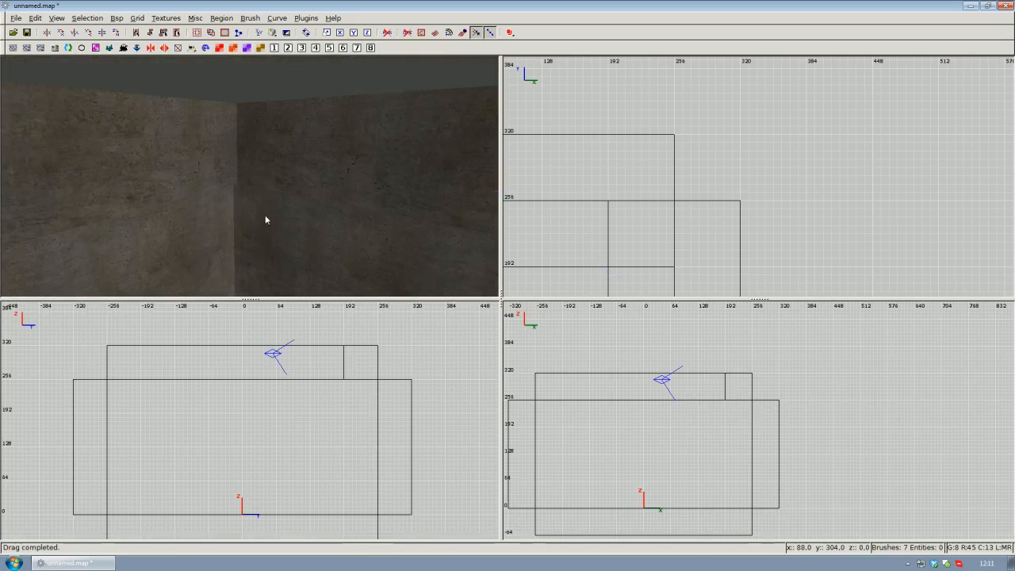
- Shorten both ends of the beam at X 192 to 256 so that it spans Y -192 to 192
{"action": "left_click", "coordinate": [268, 156], "text": "shift"}
{"action": "scroll", "coordinate": [747, 170], "scroll_direction": "down", "scroll_amount": 3}
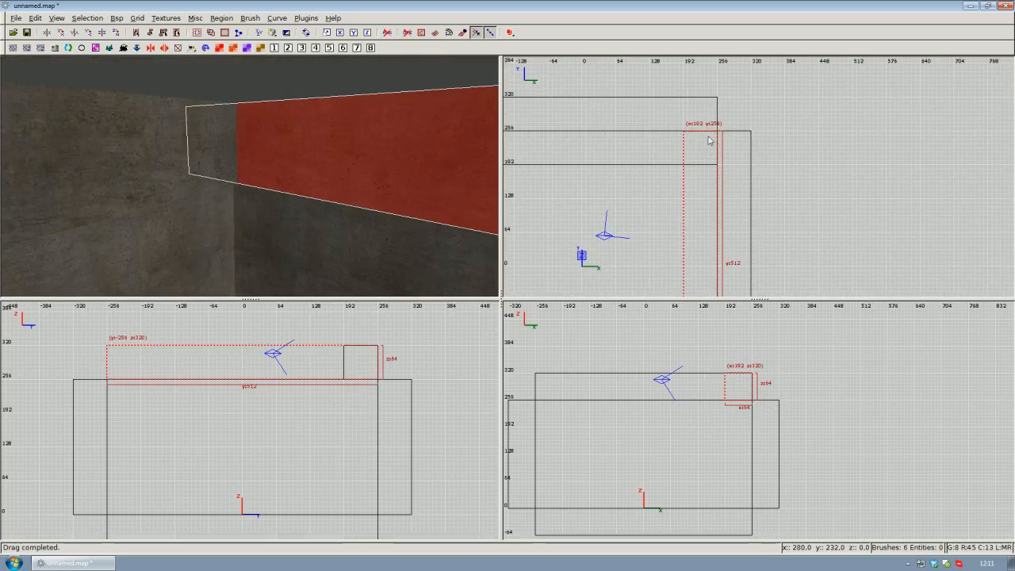
{"action": "left_click_drag", "start_coordinate": [703, 112], "coordinate": [706, 146]}
{"action": "scroll", "coordinate": [695, 221], "scroll_direction": "down", "scroll_amount": 5}
{"action": "mouse_move", "coordinate": [703, 228]}
{"action": "right_mouse_down"}
{"action": "mouse_move", "coordinate": [699, 131]}
{"action": "mouse_move", "coordinate": [701, 190]}
{"action": "mouse_move", "coordinate": [717, 178]}
{"action": "right_mouse_up"}
{"action": "scroll", "coordinate": [705, 238], "scroll_direction": "up", "scroll_amount": 5}
{"action": "right_click", "coordinate": [254, 180]}
{"action": "right_click", "coordinate": [253, 180]}
{"action": "scroll", "coordinate": [704, 181], "scroll_direction": "down", "scroll_amount": 1}
{"action": "scroll", "coordinate": [718, 238], "scroll_direction": "up", "scroll_amount": 1}
{"action": "left_click_drag", "start_coordinate": [720, 238], "coordinate": [713, 198]}
- Add the 512-unit beam to the selection and duplicate both beams together
{"action": "right_click", "coordinate": [318, 180]}
{"action": "key", "text": "Up"}
{"action": "key", "text": "Down"}
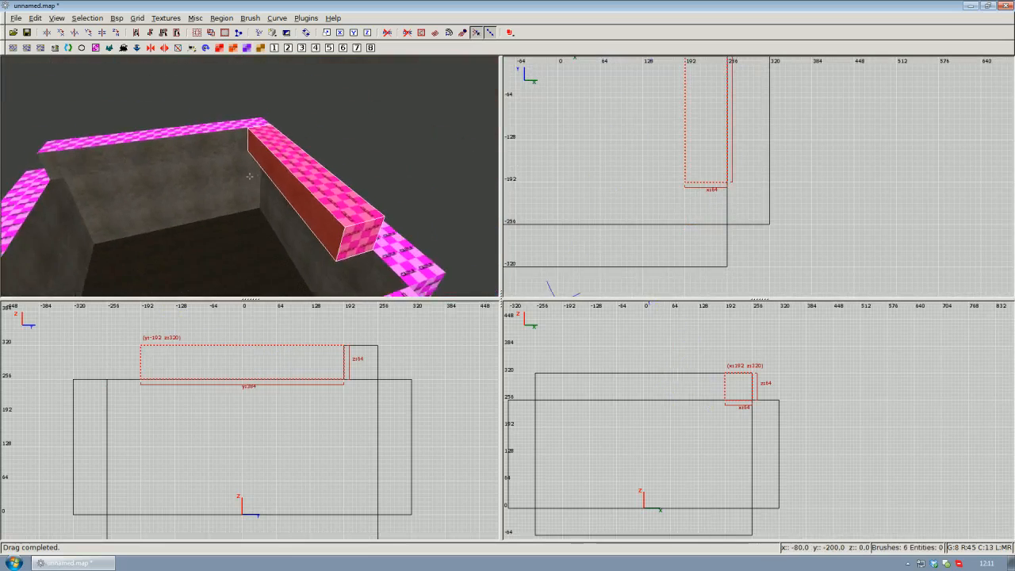
{"action": "key", "text": "Up"}
{"action": "key", "text": "Down"}
{"action": "right_click", "coordinate": [249, 176]}
{"action": "key", "text": "Down"}
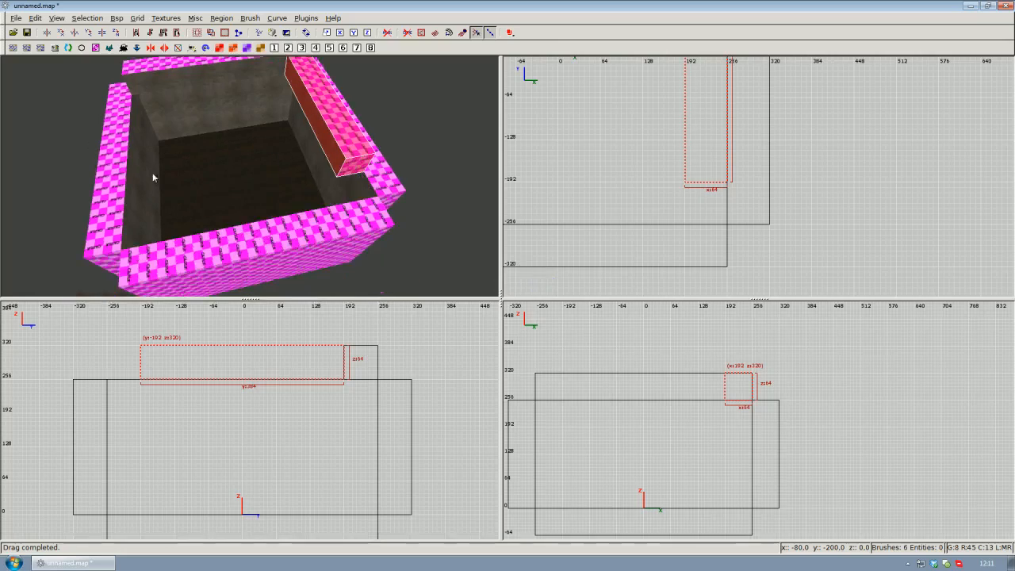
{"action": "left_click", "coordinate": [197, 71], "text": "shift"}
{"action": "right_click", "coordinate": [238, 95]}
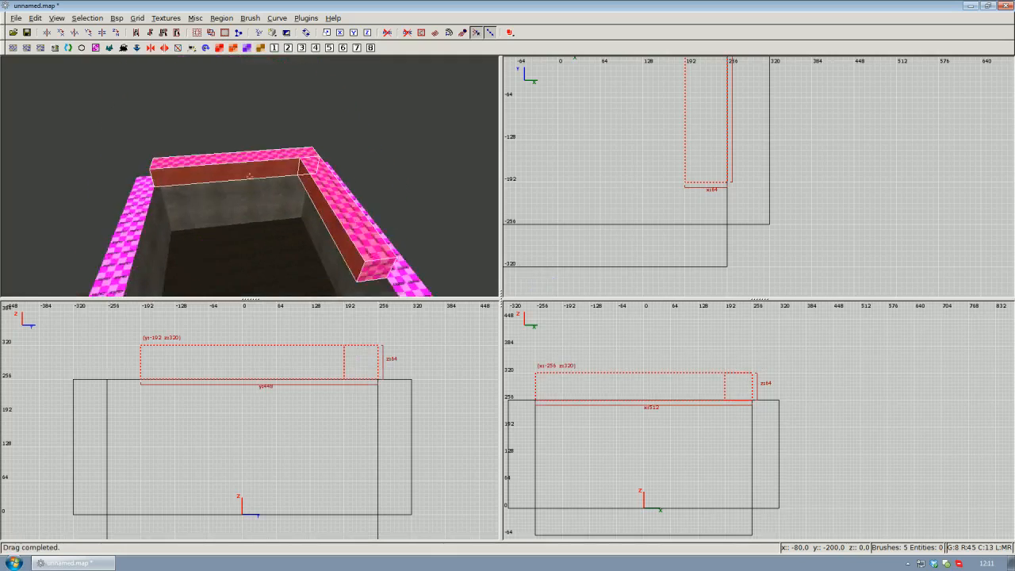
{"action": "right_click", "coordinate": [249, 176]}
{"action": "scroll", "coordinate": [682, 182], "scroll_direction": "down", "scroll_amount": 4}
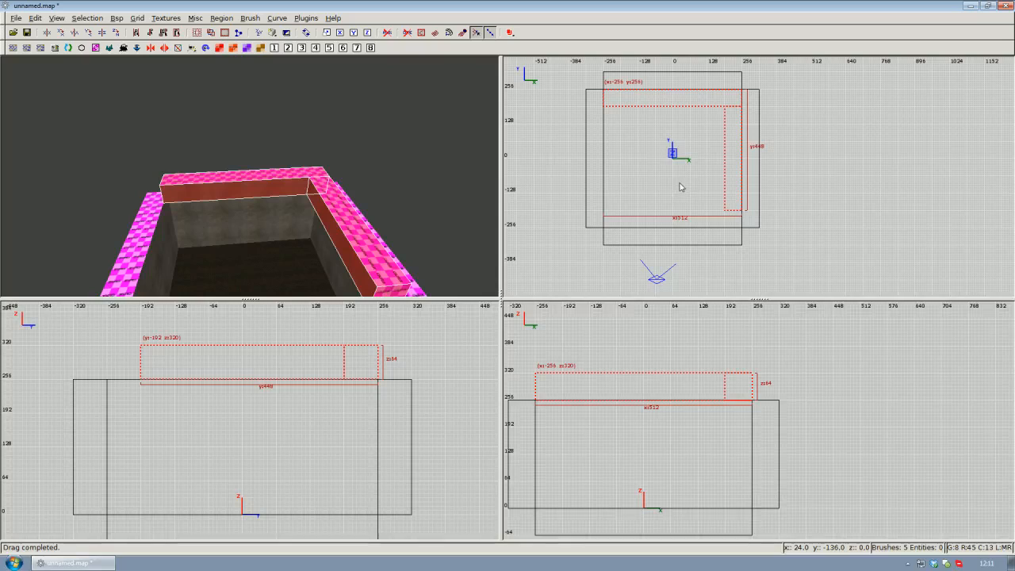
{"action": "key", "text": "space"}
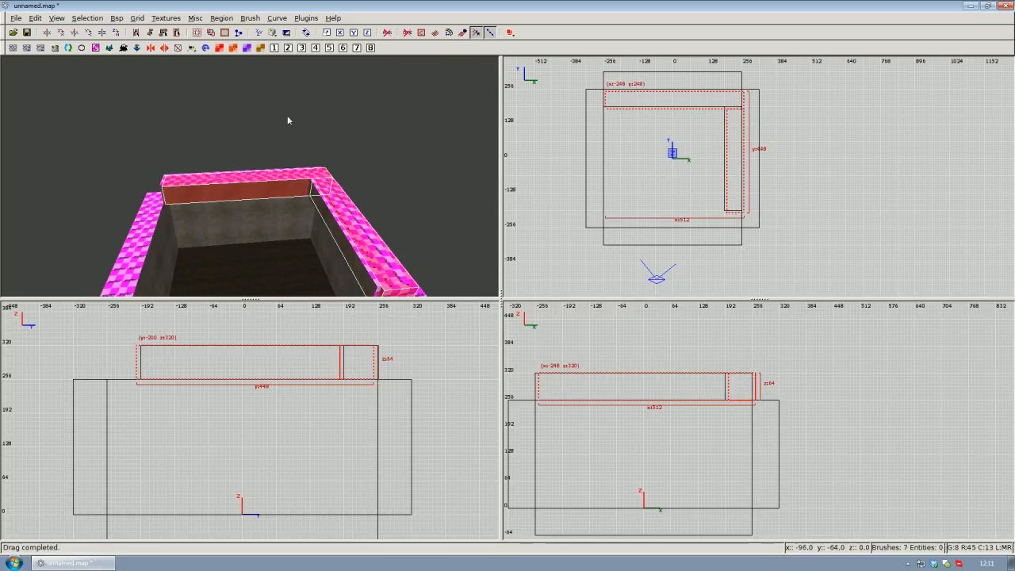
- Rotate the two beam copies 180 degrees about Z and align them along the X -256 and Y -256 walls, closing the frame
{"action": "right_click", "coordinate": [192, 70]}
{"action": "right_click", "coordinate": [249, 177]}
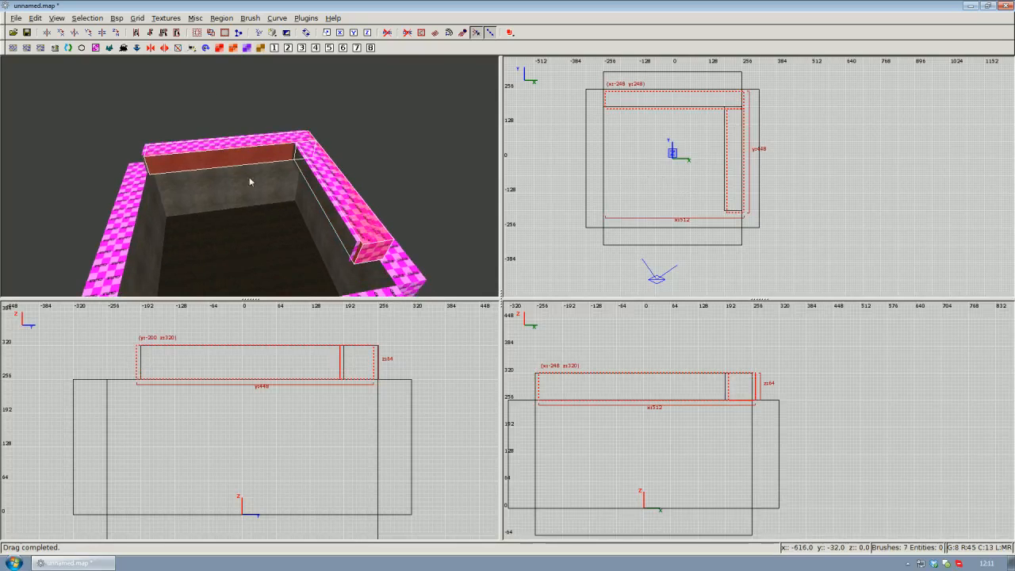
{"action": "left_click", "coordinate": [117, 33]}
{"action": "left_click", "coordinate": [117, 33]}
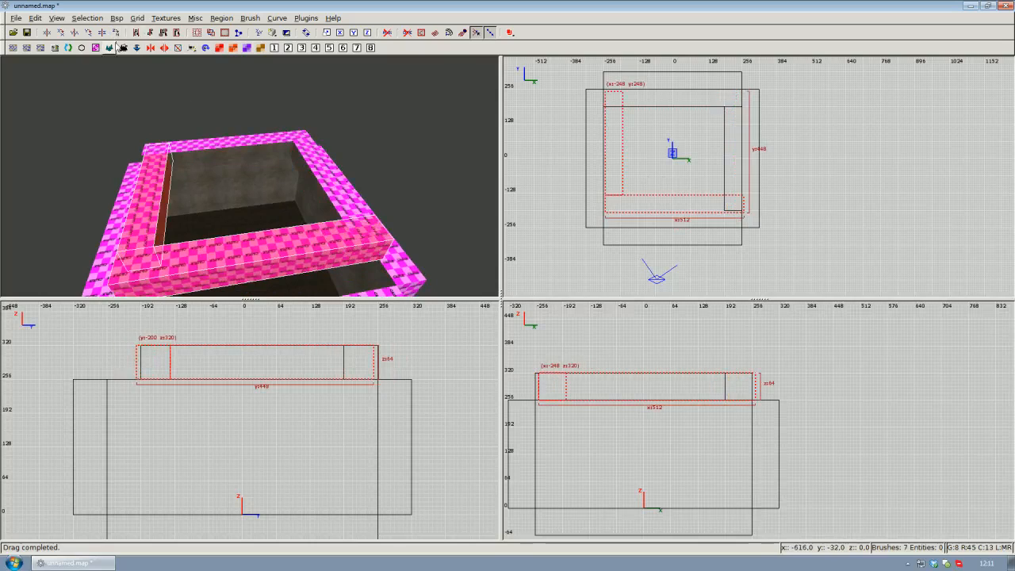
{"action": "scroll", "coordinate": [807, 183], "scroll_direction": "up", "scroll_amount": 1}
{"action": "left_click_drag", "start_coordinate": [717, 176], "coordinate": [709, 199]}
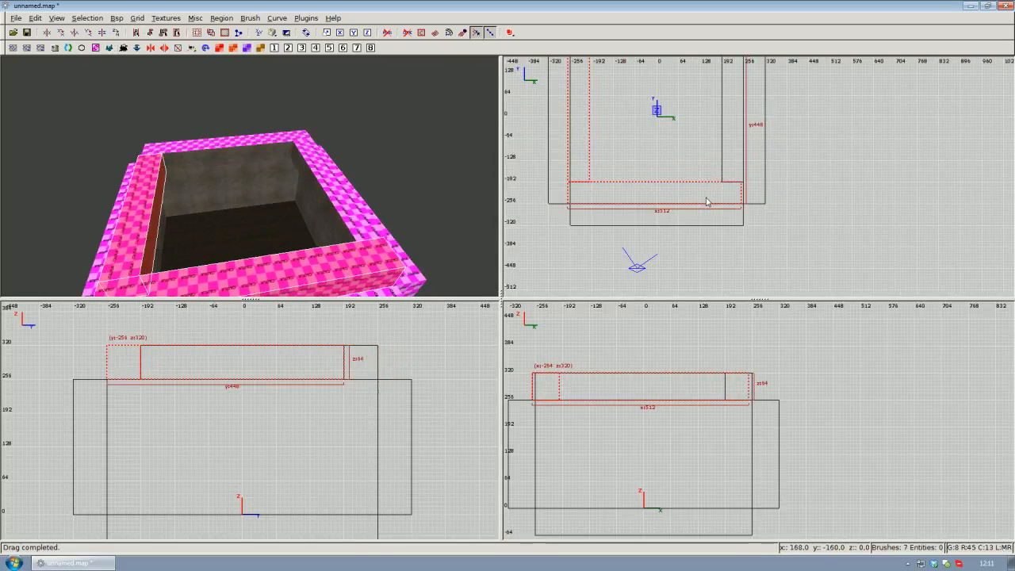
{"action": "right_click", "coordinate": [310, 194]}
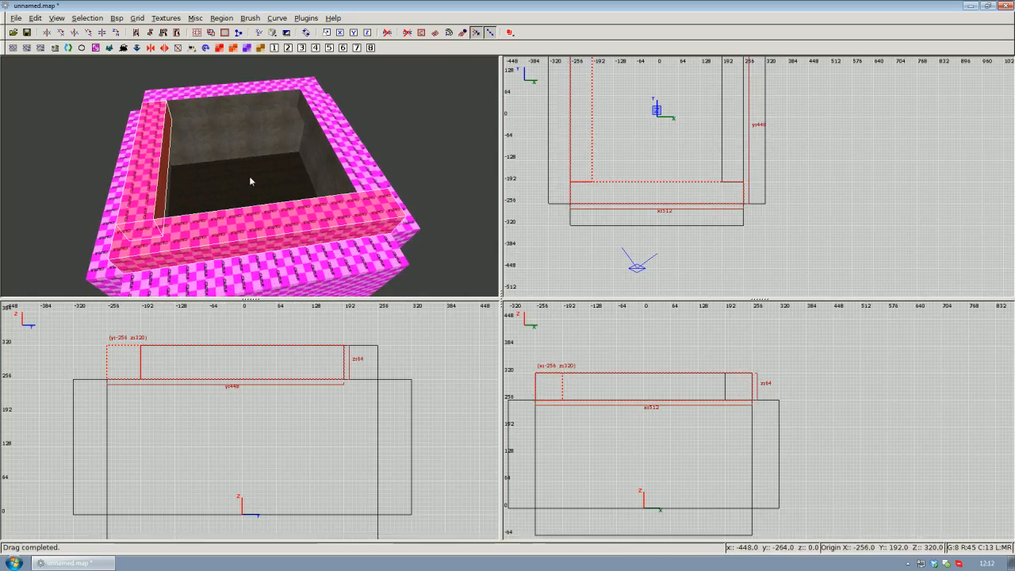
{"action": "key", "text": "Escape"}
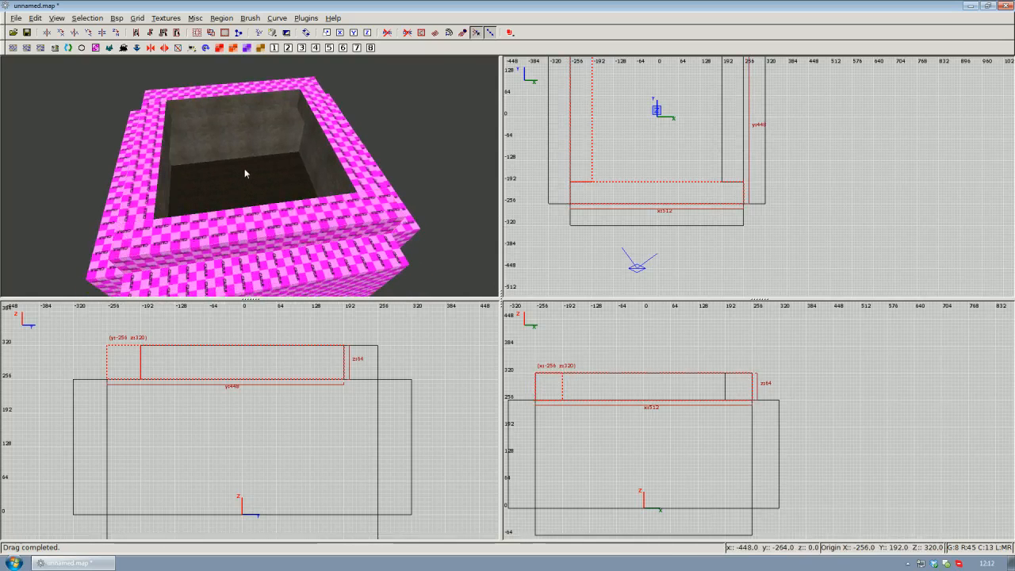
- Draw a 384 by 384 by 64 brush filling the opening between the beams, from -192 to 192 in X and Y and Z 256 to 320
{"action": "right_click", "coordinate": [245, 170]}
{"action": "key", "text": "Up"}
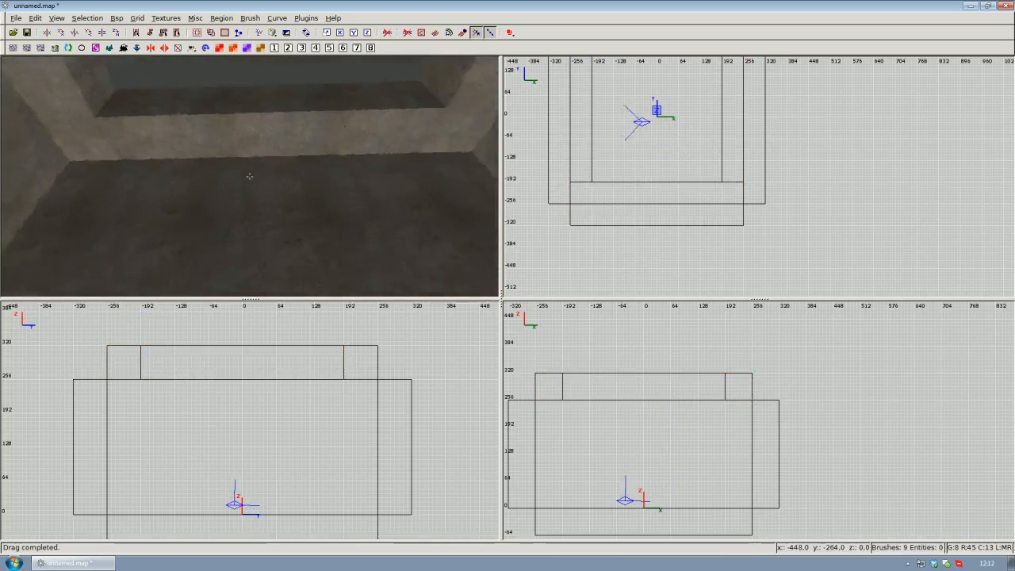
{"action": "key", "text": "Up"}
{"action": "key", "text": "Down"}
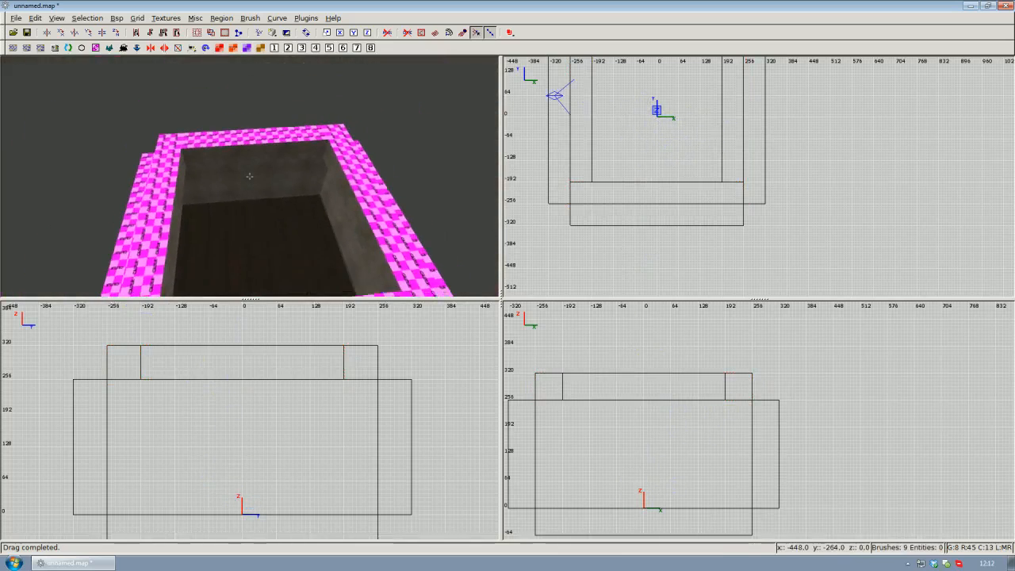
{"action": "right_click", "coordinate": [296, 182]}
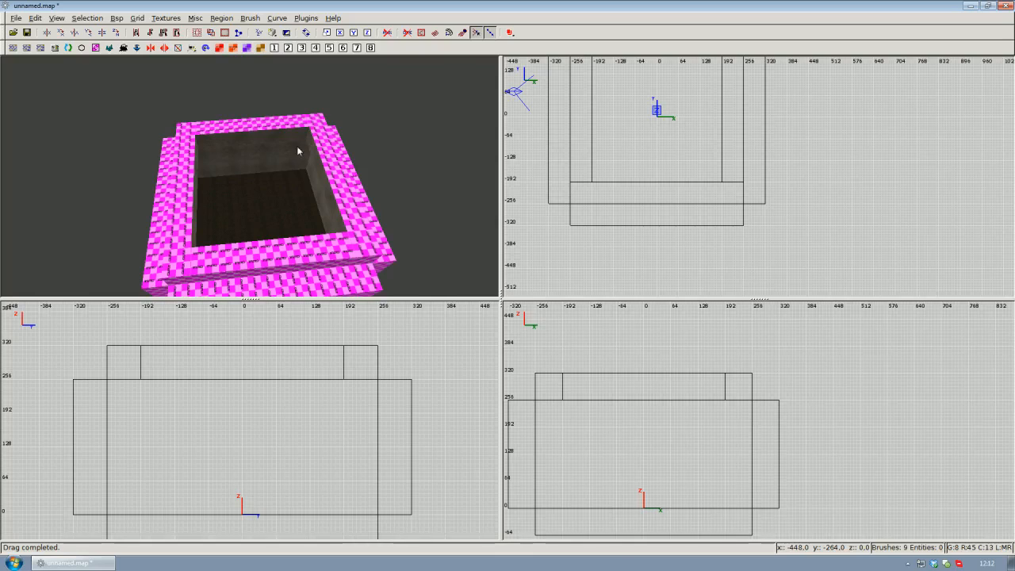
{"action": "scroll", "coordinate": [587, 205], "scroll_direction": "down", "scroll_amount": 1}
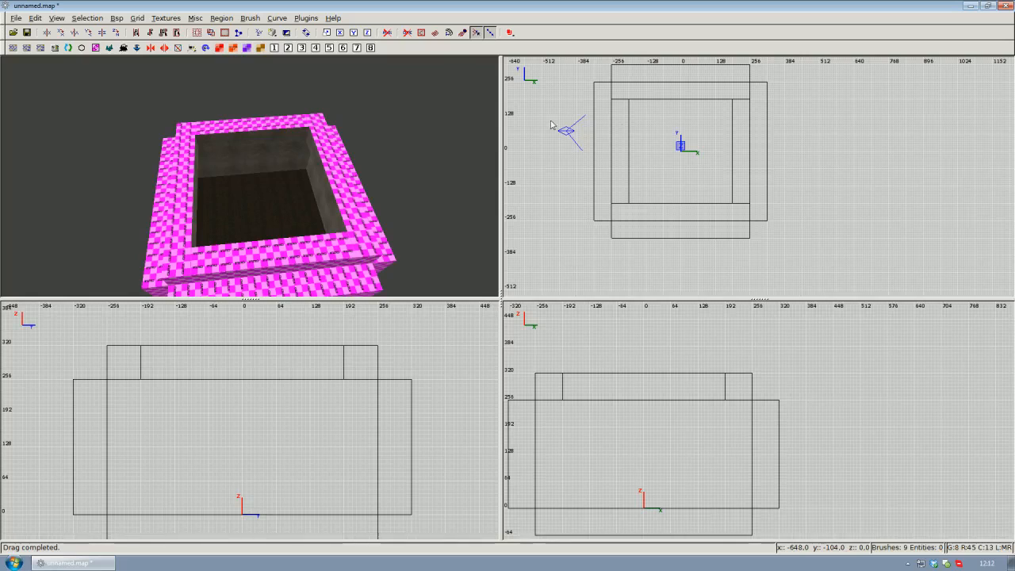
{"action": "scroll", "coordinate": [620, 126], "scroll_direction": "up", "scroll_amount": 1}
{"action": "mouse_move", "coordinate": [611, 109]}
{"action": "left_mouse_down"}
{"action": "mouse_move", "coordinate": [685, 229]}
{"action": "mouse_move", "coordinate": [741, 237]}
{"action": "mouse_move", "coordinate": [716, 252]}
{"action": "left_mouse_up"}
{"action": "right_click_drag", "start_coordinate": [716, 252], "coordinate": [708, 172]}
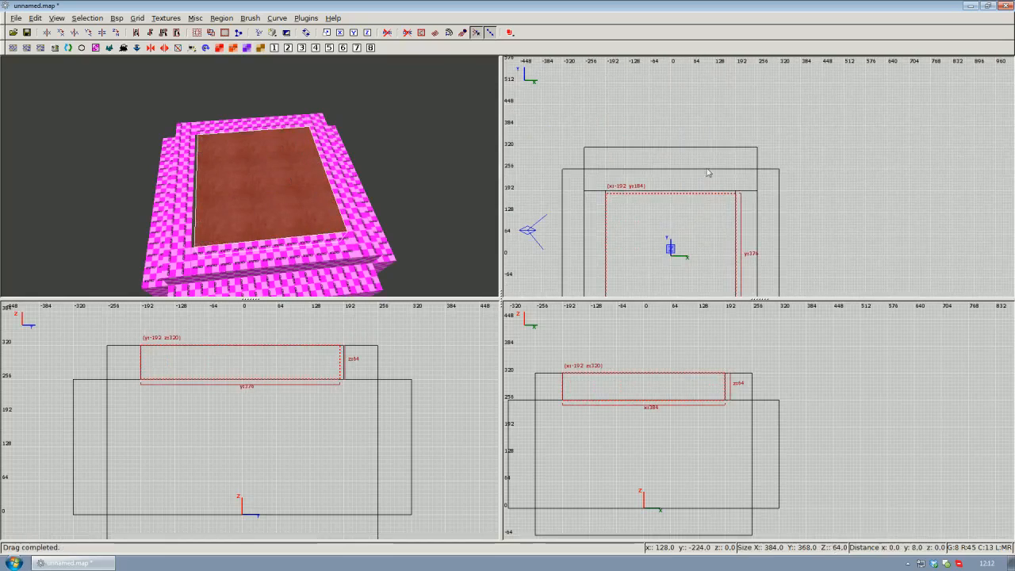
{"action": "left_click_drag", "start_coordinate": [674, 167], "coordinate": [672, 164]}
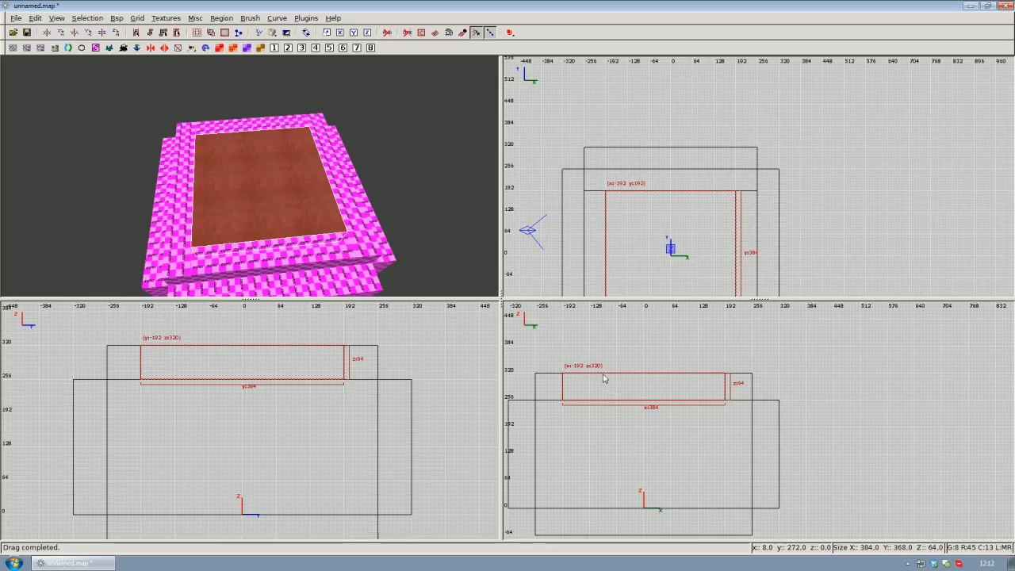
{"action": "right_click_drag", "start_coordinate": [605, 378], "coordinate": [667, 414]}
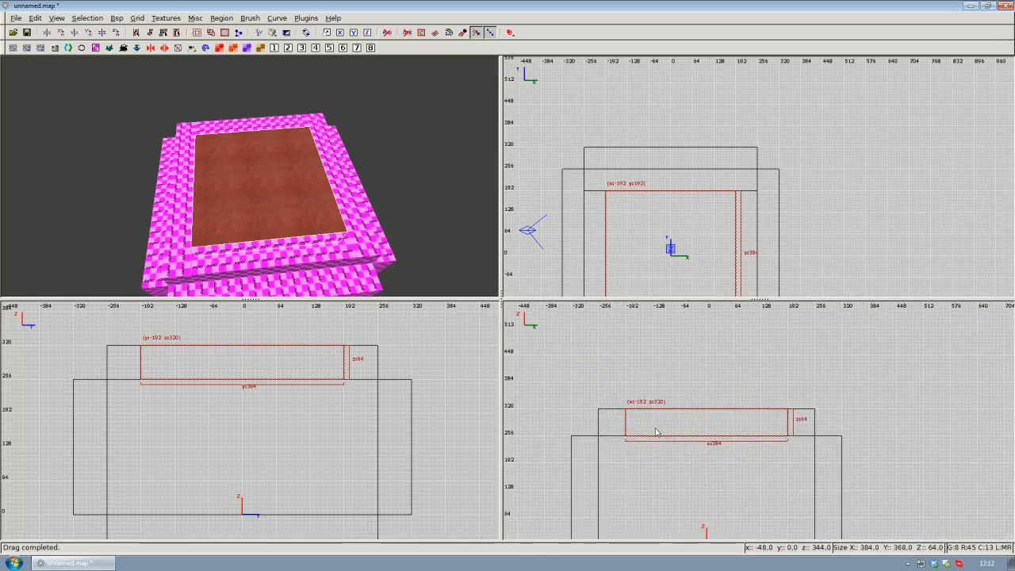
- Raise the 384 by 384 ceiling brush 64 units to Z 320 to 384 and caulk all its faces
{"action": "left_click_drag", "start_coordinate": [673, 426], "coordinate": [672, 401]}
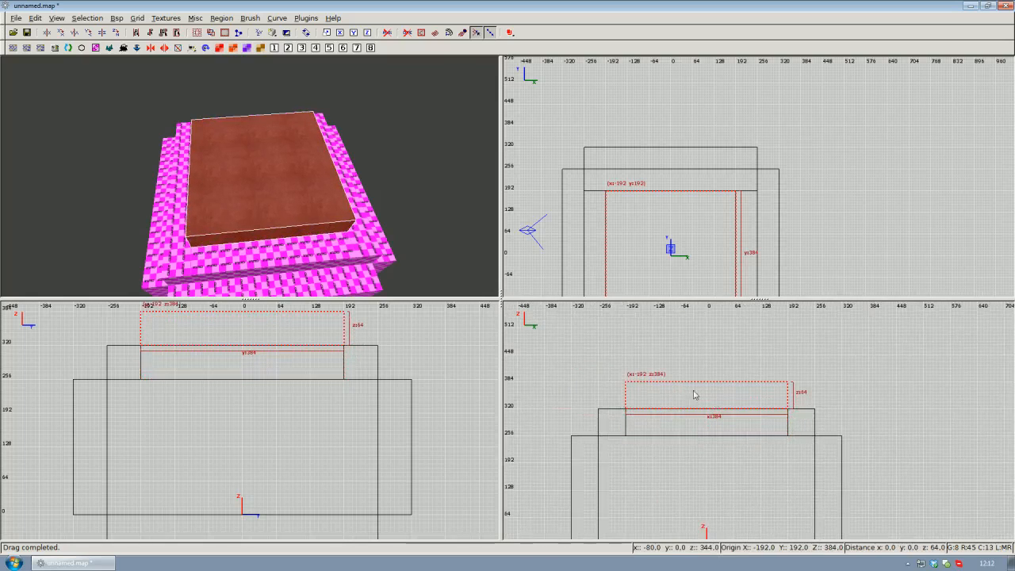
{"action": "right_click", "coordinate": [291, 168]}
{"action": "key", "text": "Up"}
{"action": "key", "text": "Up"}
{"action": "key", "text": "Down"}
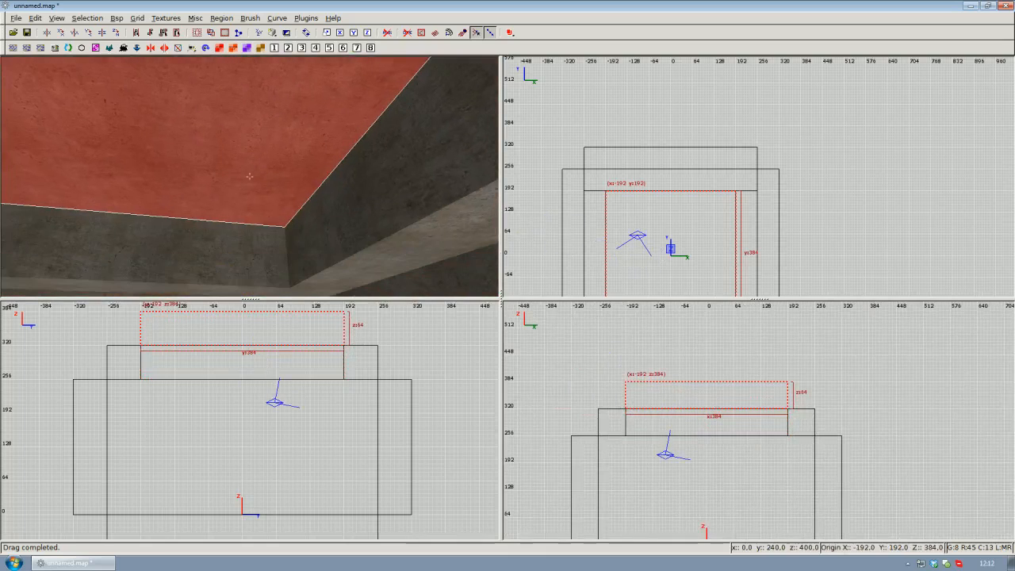
{"action": "right_click", "coordinate": [250, 176]}
{"action": "right_click", "coordinate": [305, 238]}
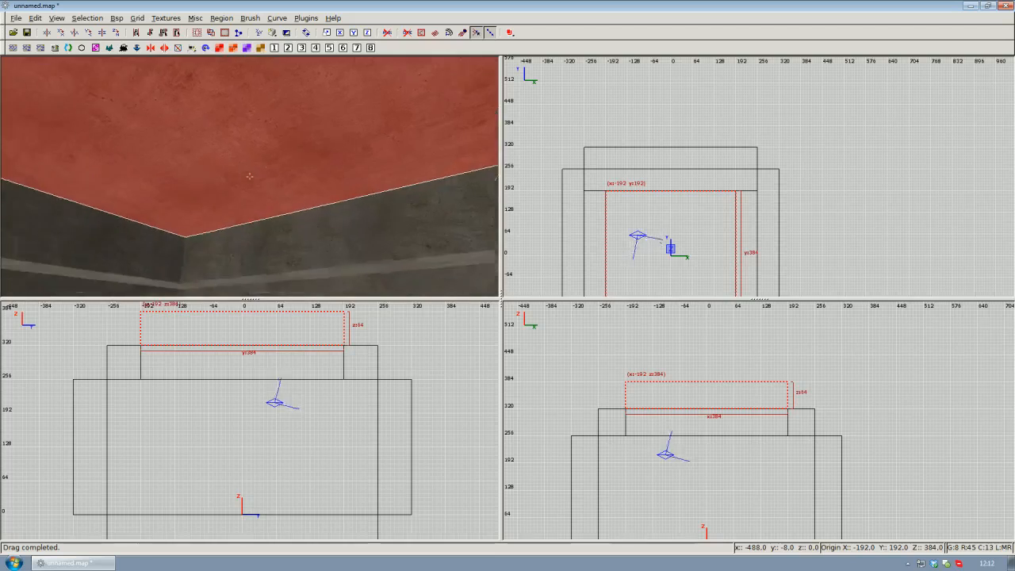
{"action": "key", "text": "Down"}
{"action": "key", "text": "Up"}
{"action": "key", "text": "Down"}
{"action": "right_click", "coordinate": [249, 176]}
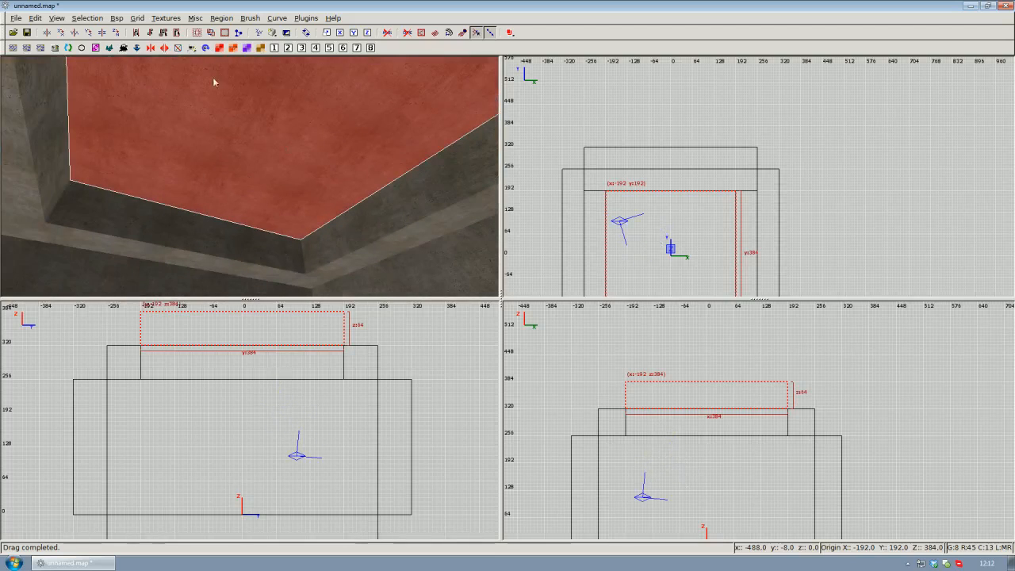
{"action": "left_click", "coordinate": [96, 47]}
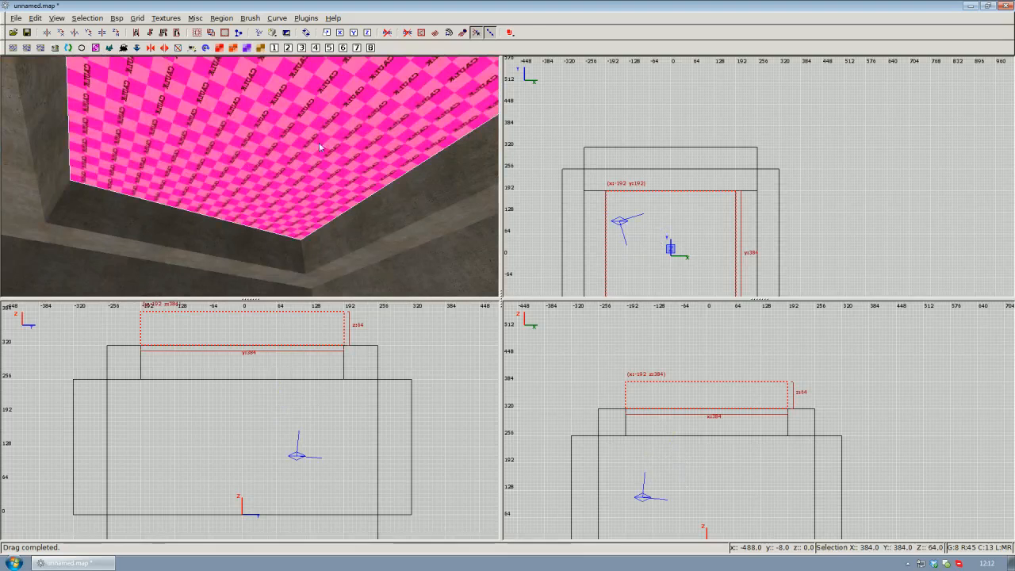
{"action": "key", "text": "Escape"}
- Select only the underside face of the ceiling brush and load the skies texture set
{"action": "right_click", "coordinate": [320, 170]}
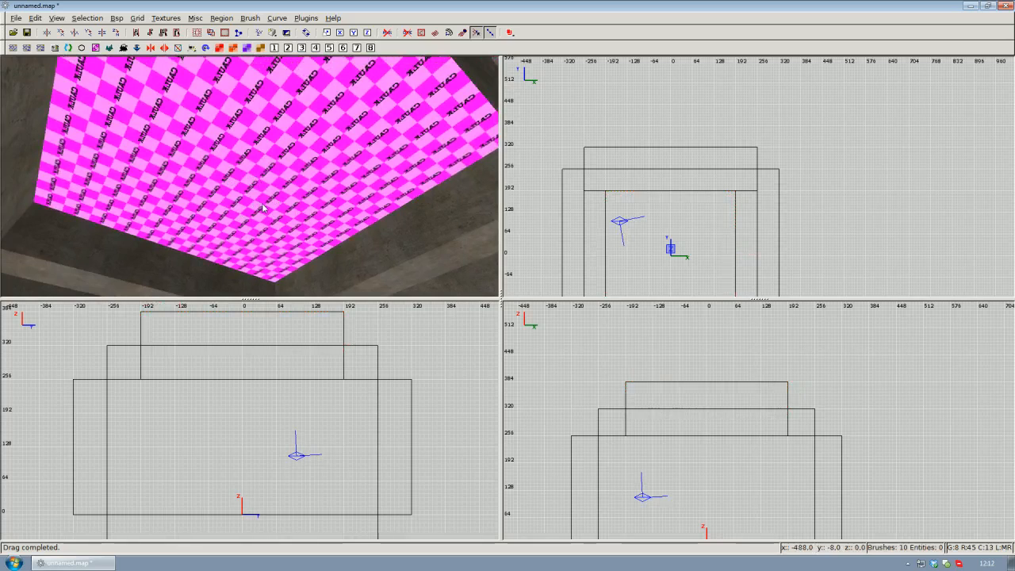
{"action": "left_click", "coordinate": [262, 207], "text": "ctrl+shift"}
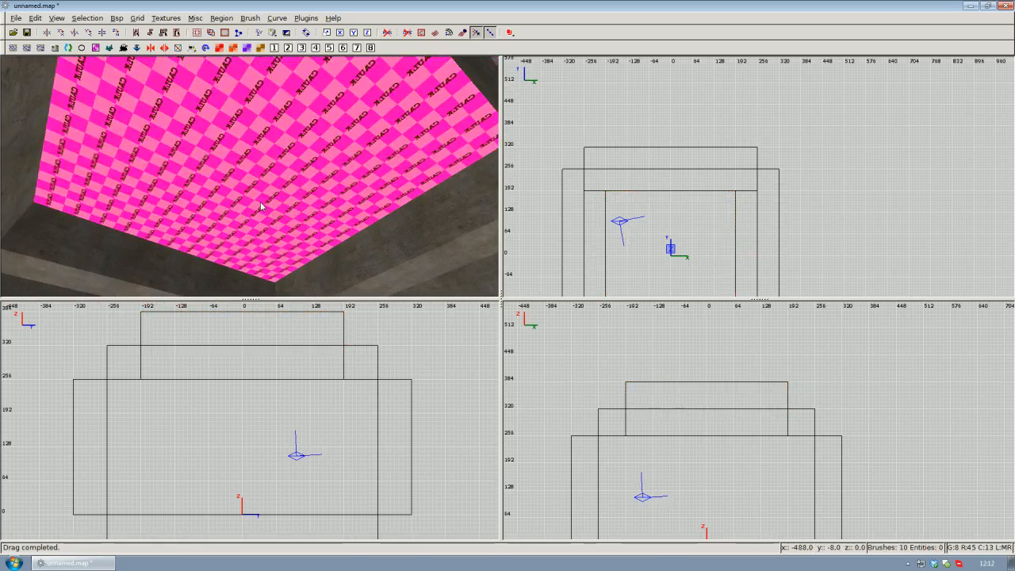
{"action": "left_click", "coordinate": [176, 22]}
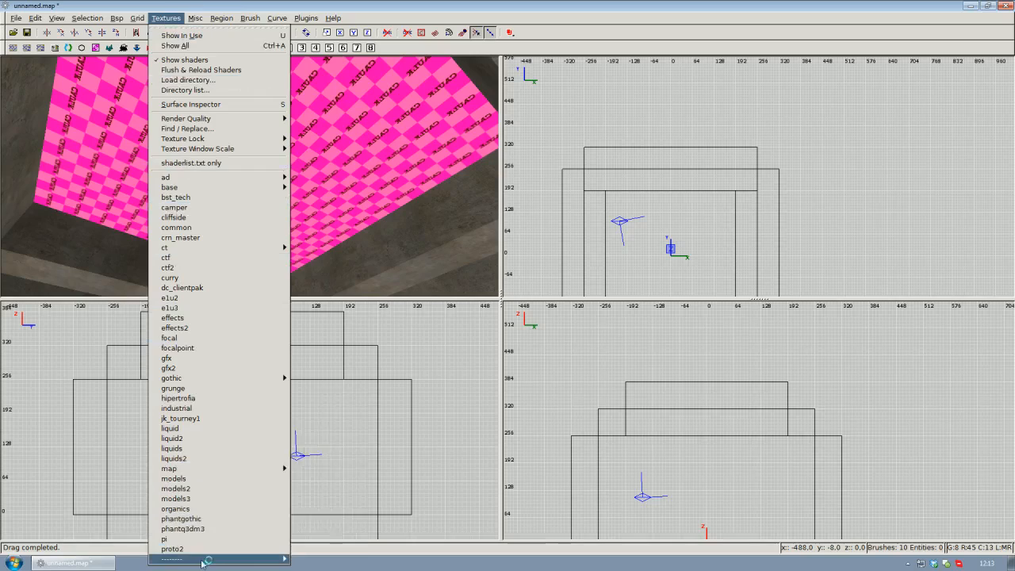
{"action": "mouse_move", "coordinate": [210, 560]}
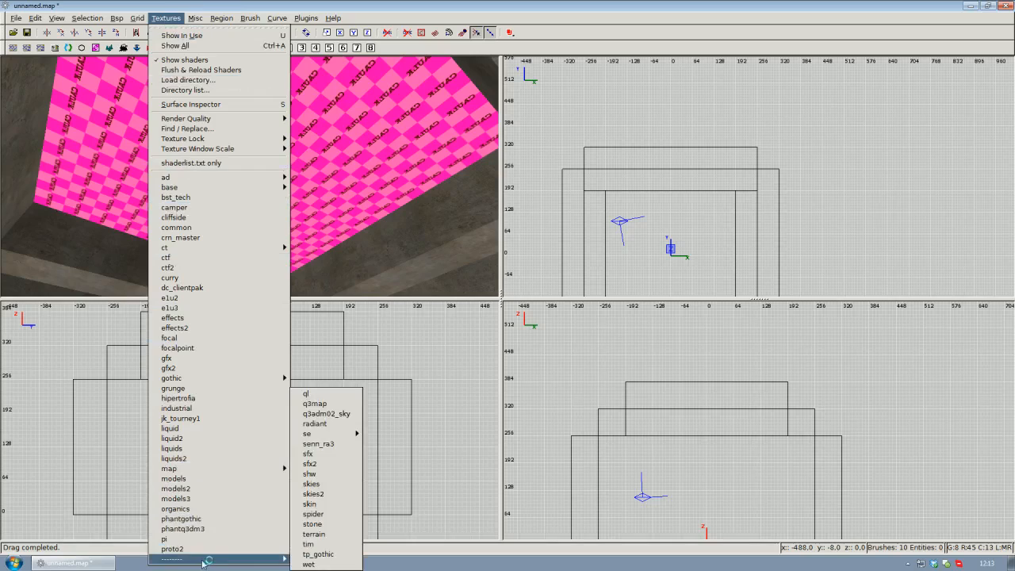
{"action": "left_click", "coordinate": [314, 485]}
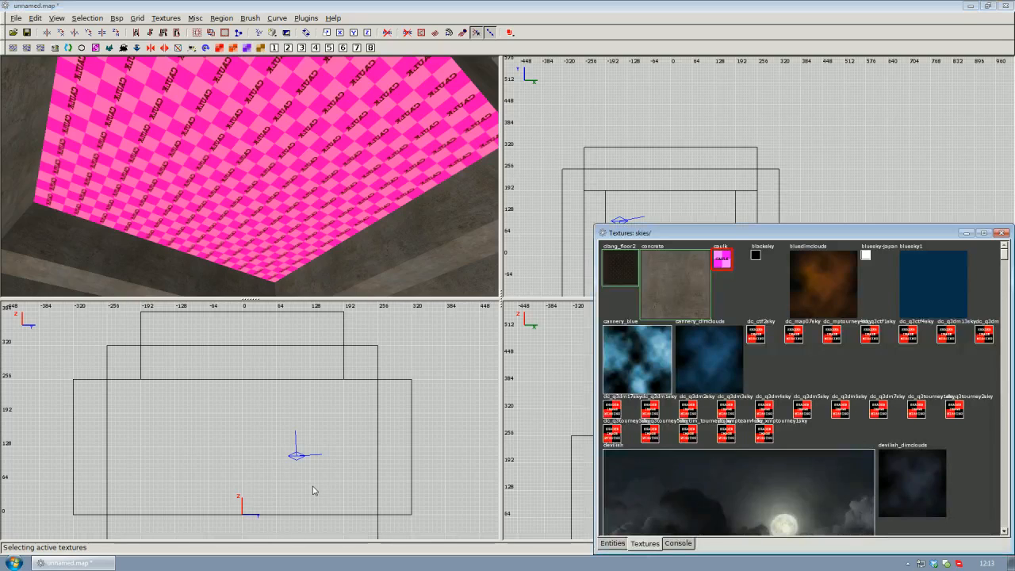
- Apply the hellsky texture to the selected ceiling face and deselect it
{"action": "scroll", "coordinate": [907, 328], "scroll_direction": "down", "scroll_amount": 3}
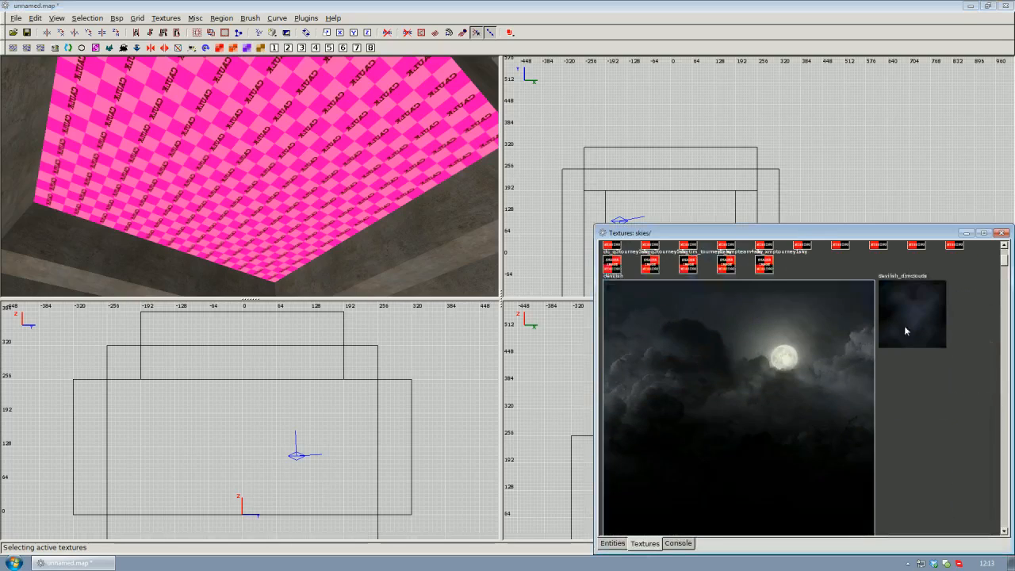
{"action": "scroll", "coordinate": [992, 281], "scroll_direction": "down", "scroll_amount": 3}
{"action": "left_click_drag", "start_coordinate": [1004, 273], "coordinate": [1001, 446]}
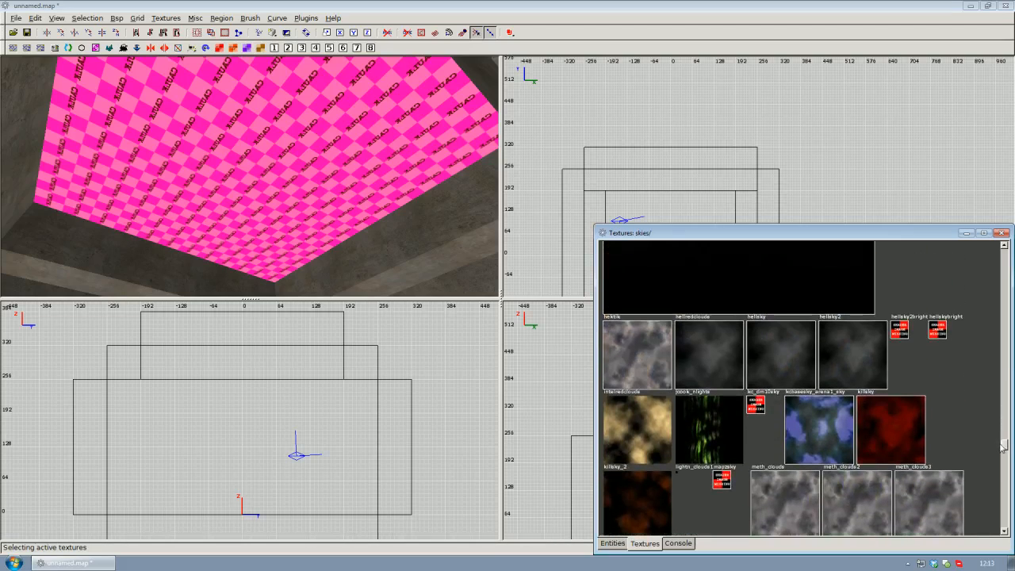
{"action": "left_click", "coordinate": [786, 359]}
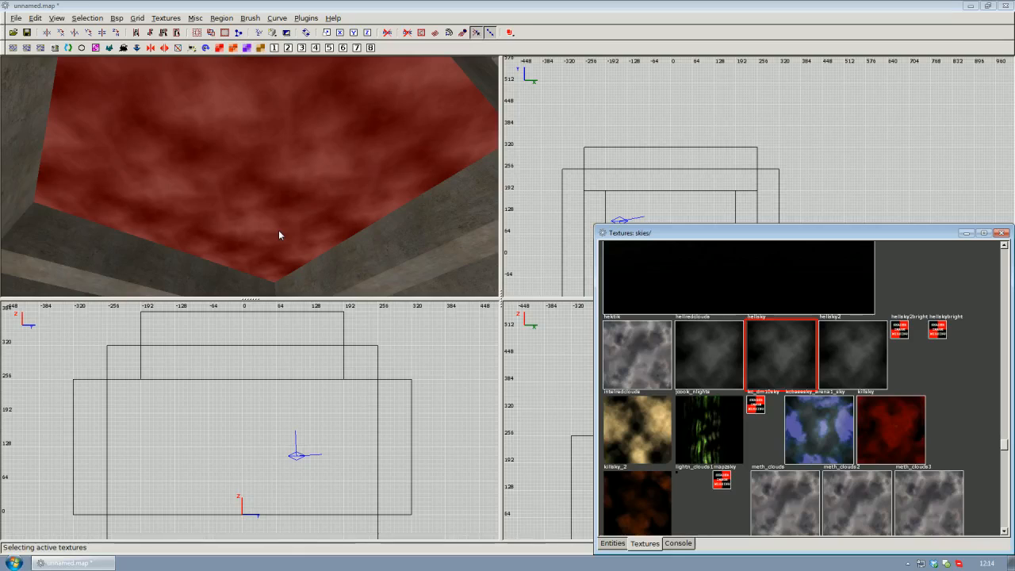
{"action": "left_click", "coordinate": [1002, 233]}
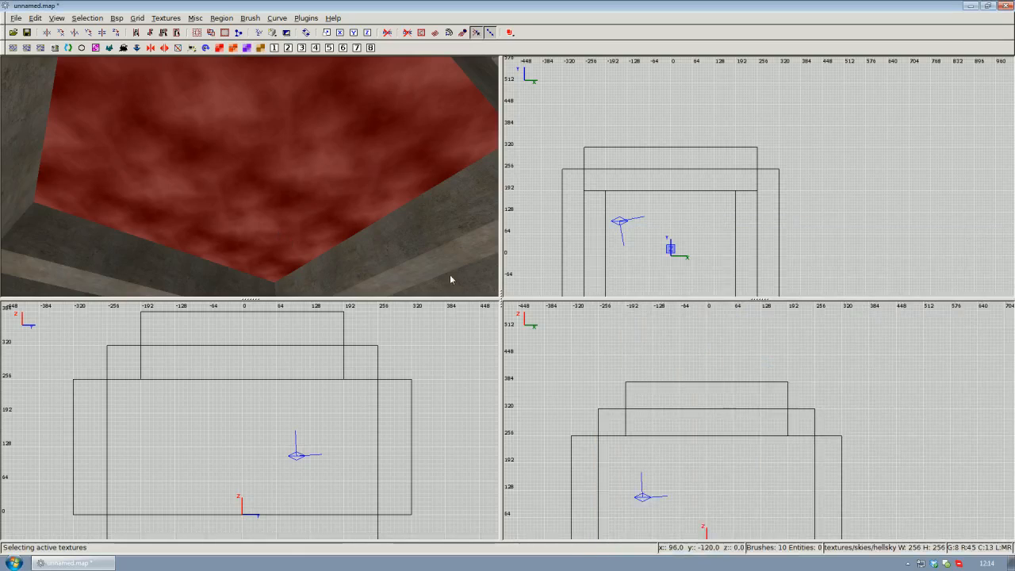
{"action": "key", "text": "Escape"}
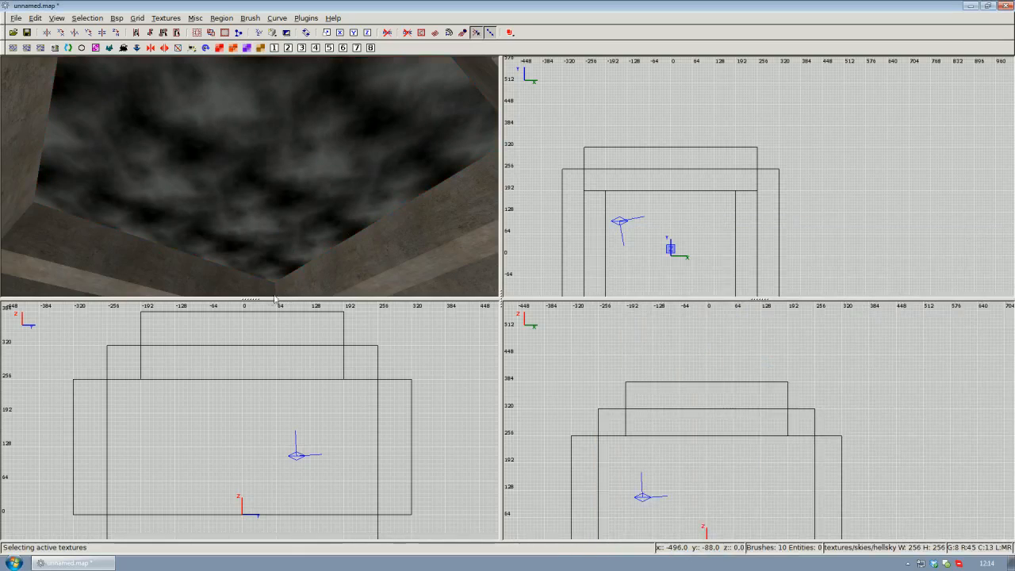
{"action": "right_click", "coordinate": [262, 228]}
{"action": "key", "text": "Down"}
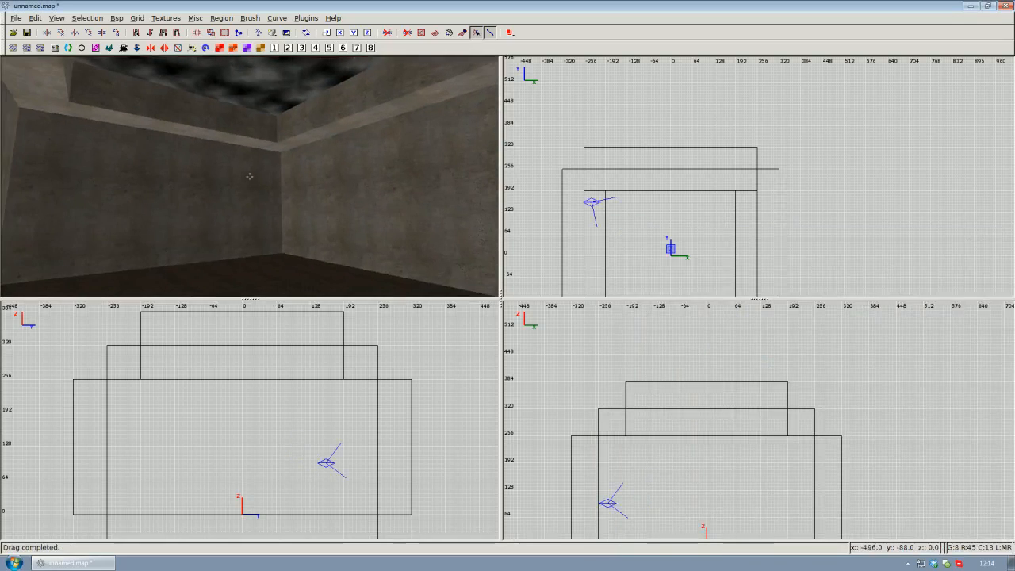
{"action": "right_click", "coordinate": [250, 176]}
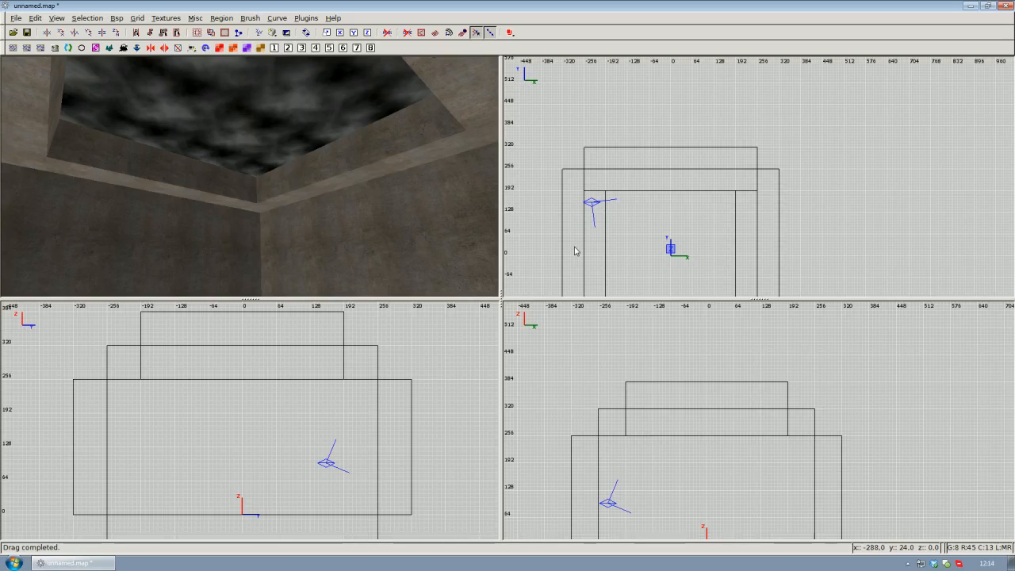
{"action": "right_click", "coordinate": [471, 199]}
{"action": "right_click", "coordinate": [251, 177]}
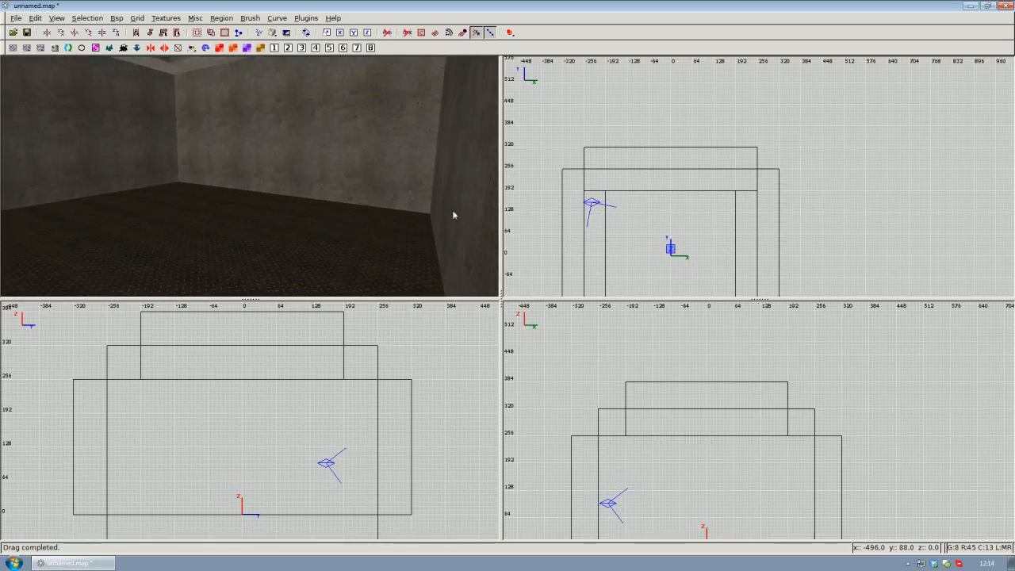
- Create an info_player_deathmatch entity inside the room near X 168, Y -24
{"action": "right_click_drag", "start_coordinate": [702, 253], "coordinate": [674, 189]}
{"action": "scroll", "coordinate": [703, 253], "scroll_direction": "down", "scroll_amount": 2}
{"action": "scroll", "coordinate": [705, 251], "scroll_direction": "up", "scroll_amount": 2}
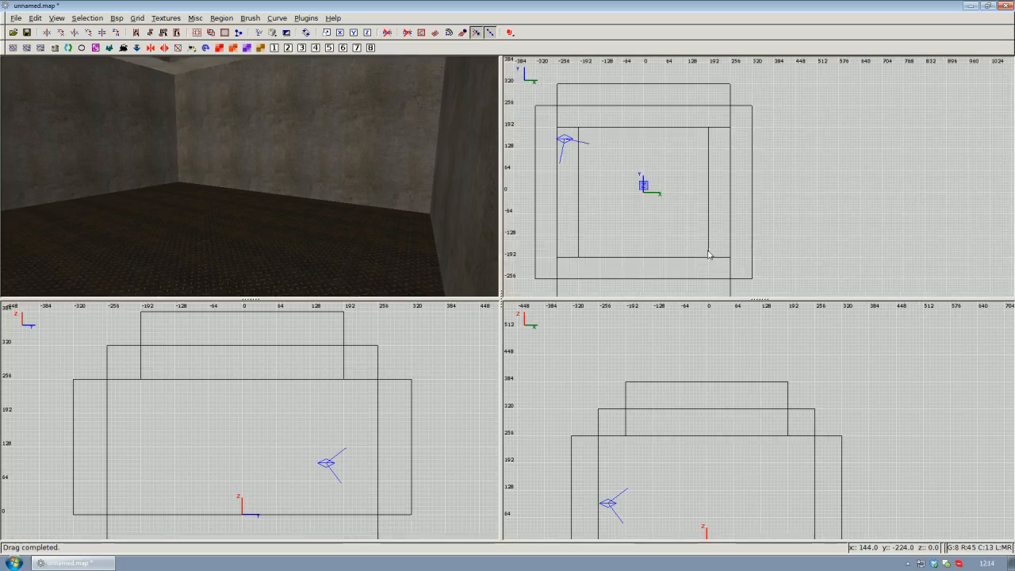
{"action": "right_click", "coordinate": [702, 204]}
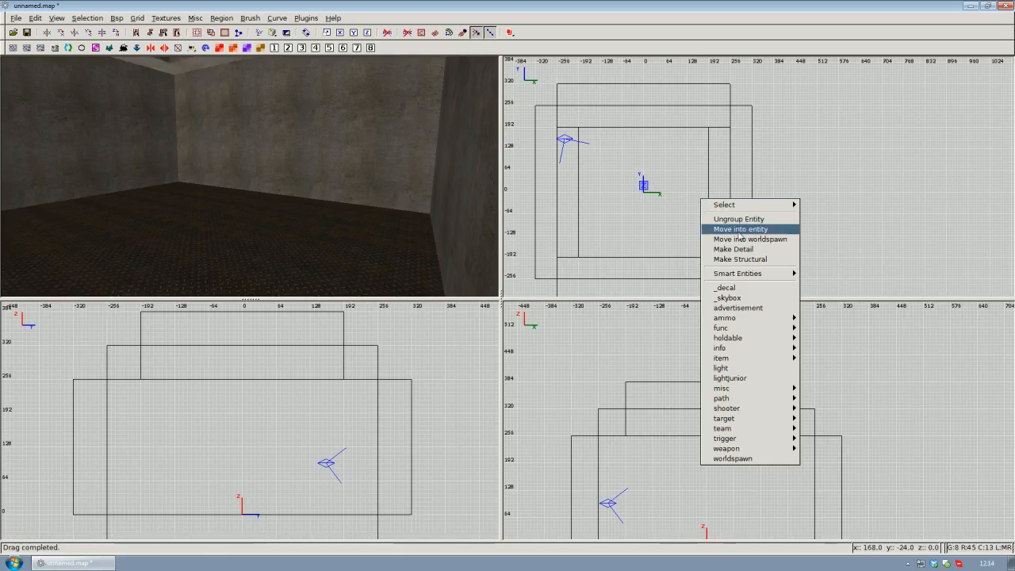
{"action": "mouse_move", "coordinate": [755, 319]}
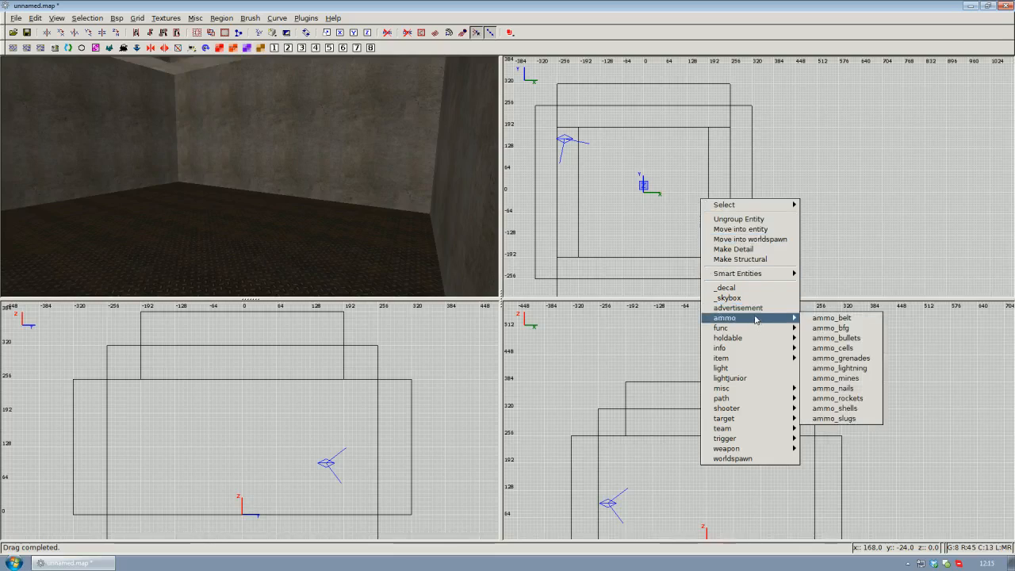
{"action": "mouse_move", "coordinate": [757, 450]}
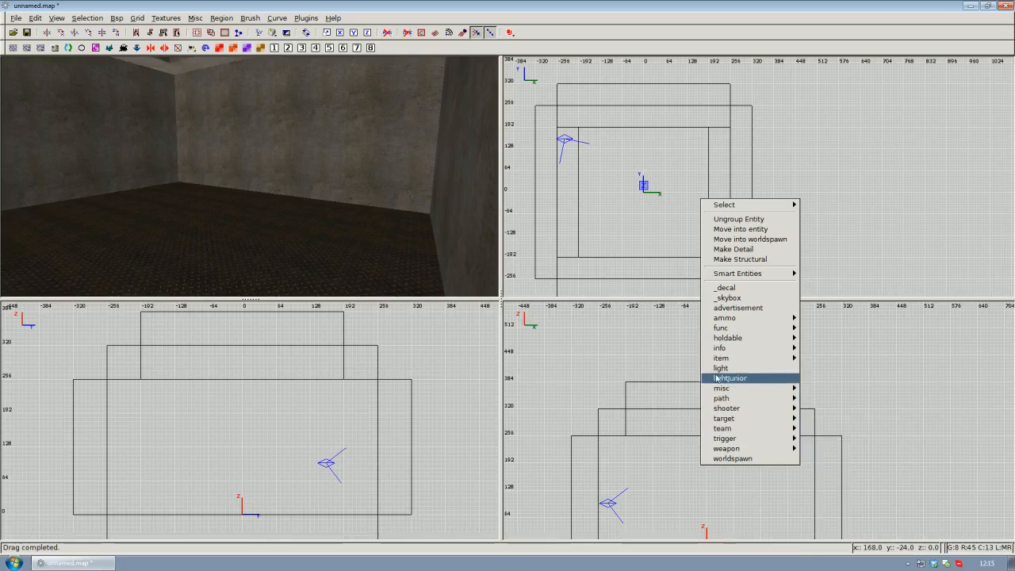
{"action": "mouse_move", "coordinate": [734, 351]}
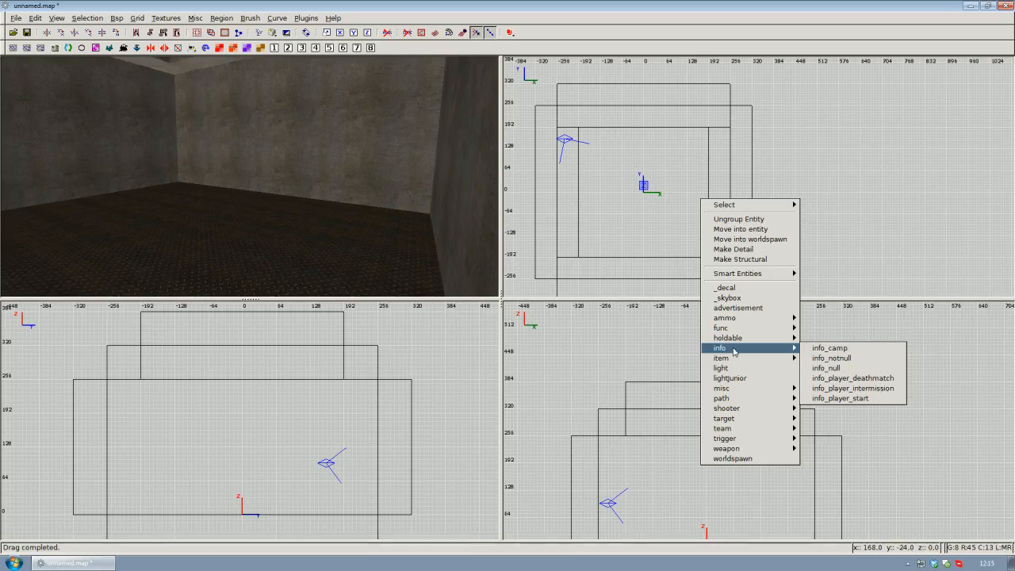
{"action": "left_click", "coordinate": [847, 384]}
- Lower the player spawn onto the room floor, shifting it 8 units in X, to origin 160 -24 24
{"action": "right_click", "coordinate": [388, 256]}
{"action": "key", "text": "Down"}
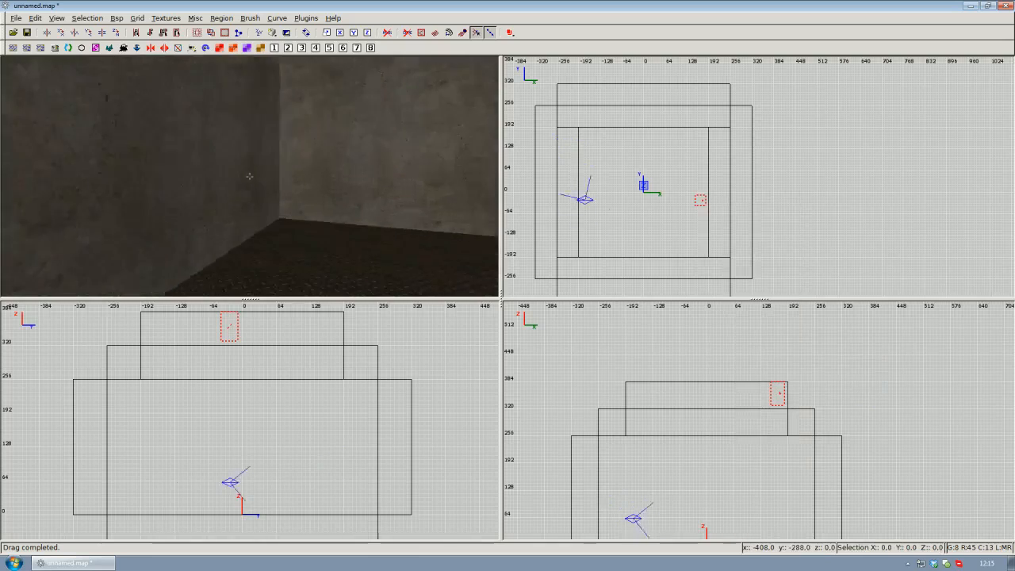
{"action": "right_click", "coordinate": [249, 177]}
{"action": "scroll", "coordinate": [703, 376], "scroll_direction": "down", "scroll_amount": 1}
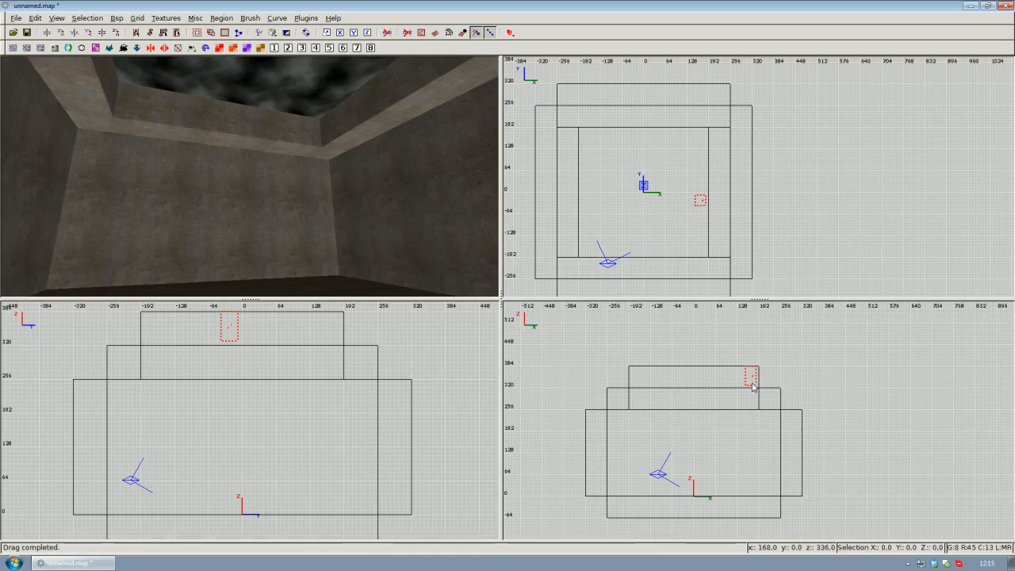
{"action": "right_click_drag", "start_coordinate": [733, 383], "coordinate": [701, 388]}
{"action": "scroll", "coordinate": [724, 380], "scroll_direction": "up", "scroll_amount": 2}
{"action": "right_click_drag", "start_coordinate": [692, 428], "coordinate": [699, 405]}
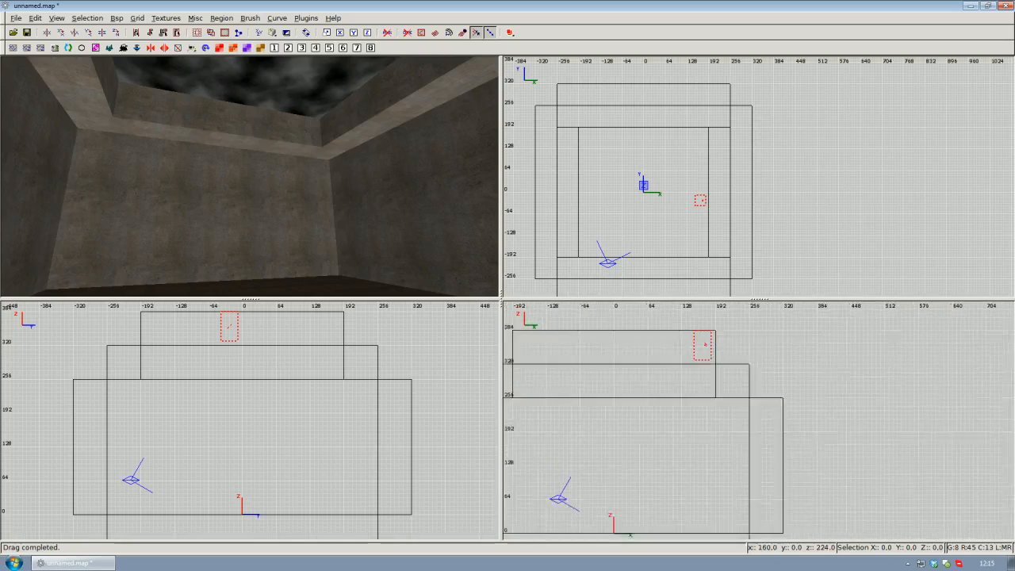
{"action": "scroll", "coordinate": [692, 428], "scroll_direction": "down", "scroll_amount": 1}
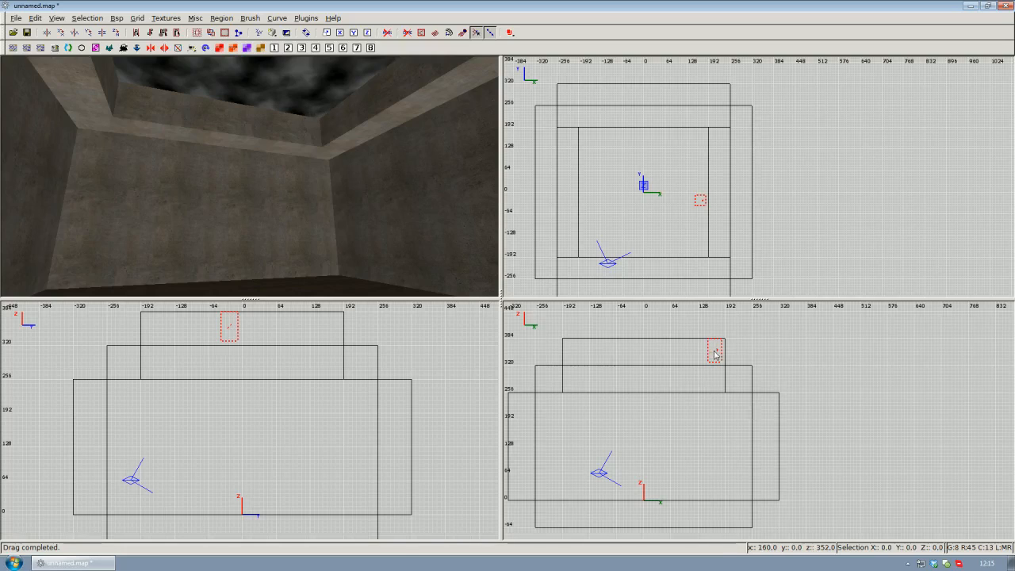
{"action": "left_click_drag", "start_coordinate": [716, 354], "coordinate": [714, 492]}
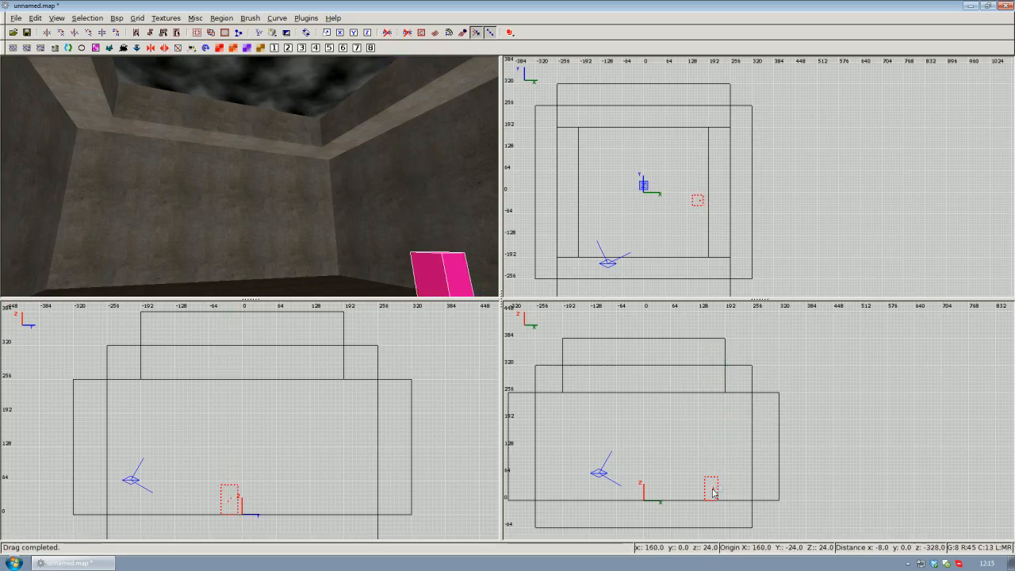
- Move the player spawn 8 units along negative Y to origin 160 -32 24
{"action": "right_click", "coordinate": [336, 276]}
{"action": "scroll", "coordinate": [250, 176], "scroll_direction": "down", "scroll_amount": 1}
{"action": "scroll", "coordinate": [250, 176], "scroll_direction": "up", "scroll_amount": 1}
{"action": "right_click", "coordinate": [250, 176]}
{"action": "right_click_drag", "start_coordinate": [678, 194], "coordinate": [820, 205]}
{"action": "scroll", "coordinate": [679, 194], "scroll_direction": "up", "scroll_amount": 5}
{"action": "scroll", "coordinate": [679, 194], "scroll_direction": "up", "scroll_amount": 1}
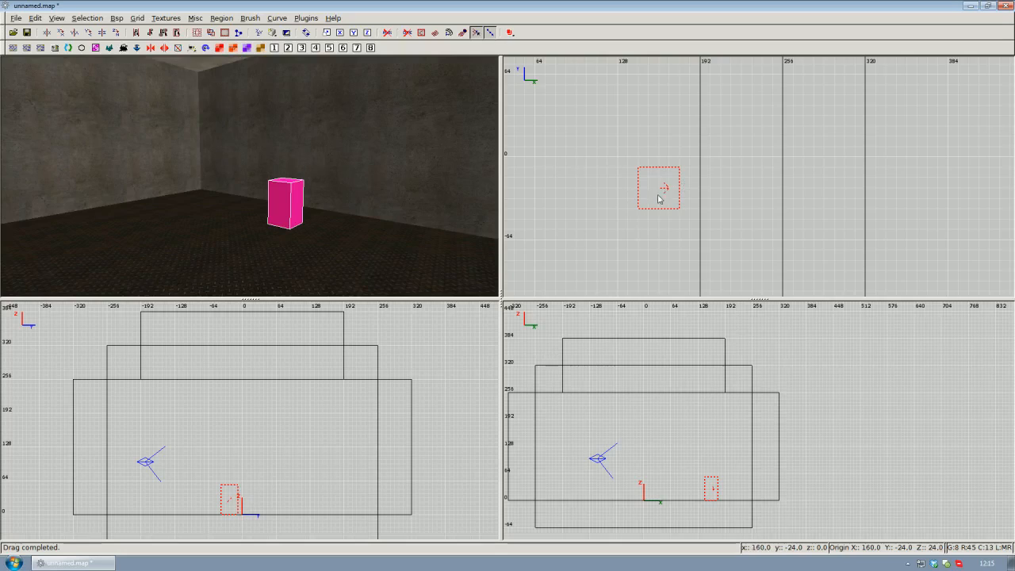
{"action": "left_click_drag", "start_coordinate": [664, 198], "coordinate": [670, 207]}
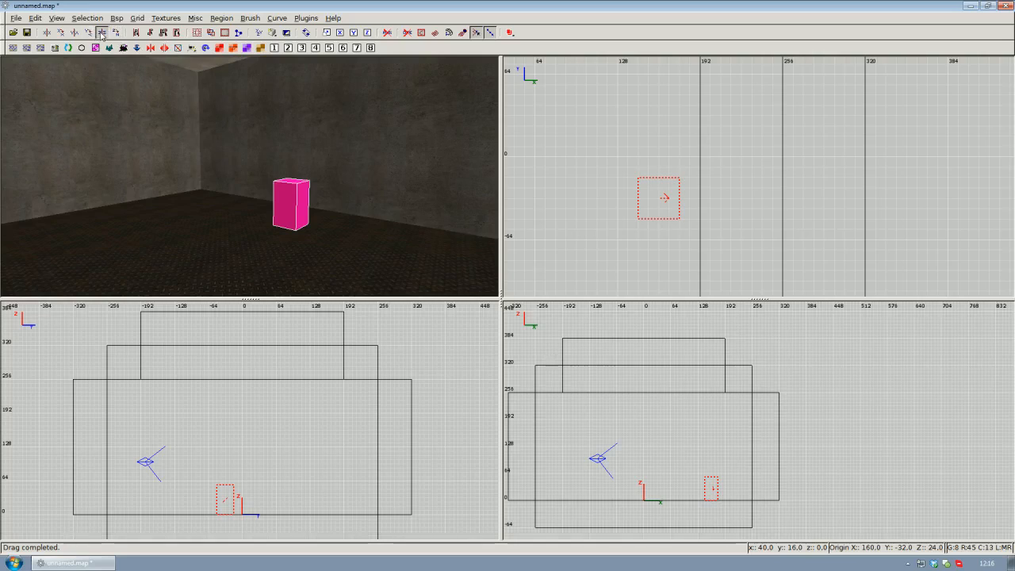
- Examine the player spawn and its direction arrow from several sides of the room
{"action": "right_click", "coordinate": [224, 121]}
{"action": "key", "text": "Up"}
{"action": "key", "text": "Right"}
{"action": "right_click", "coordinate": [272, 155]}
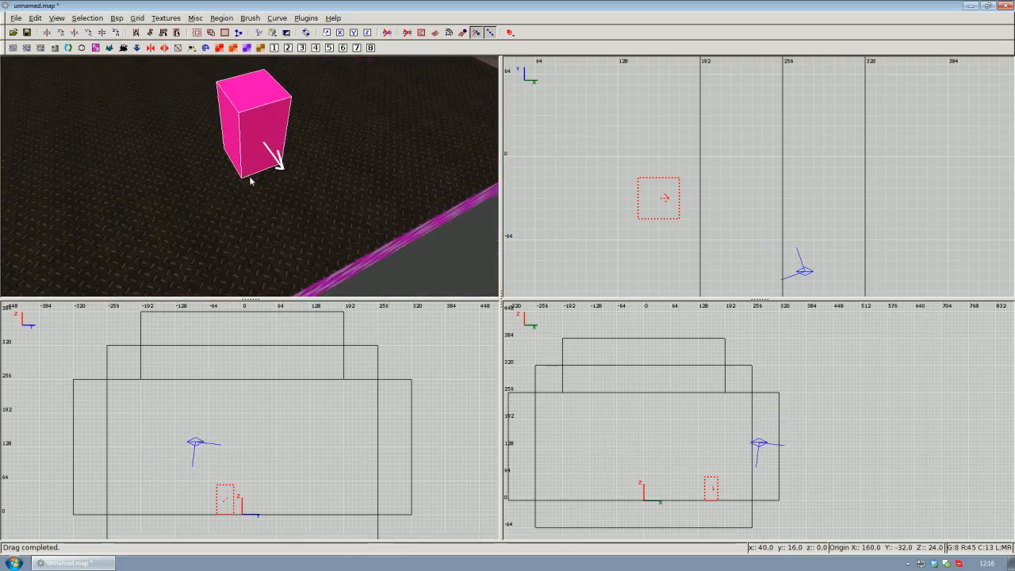
{"action": "key", "text": "Escape"}
{"action": "left_click", "coordinate": [264, 133], "text": "shift"}
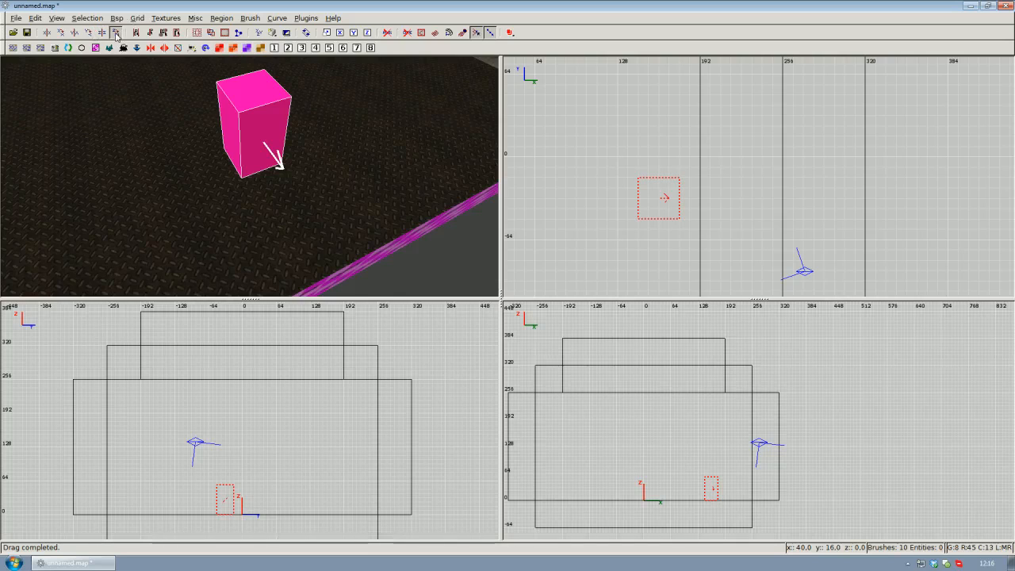
{"action": "right_click", "coordinate": [356, 238]}
{"action": "key", "text": "Left"}
{"action": "key", "text": "Down"}
{"action": "key", "text": "Up"}
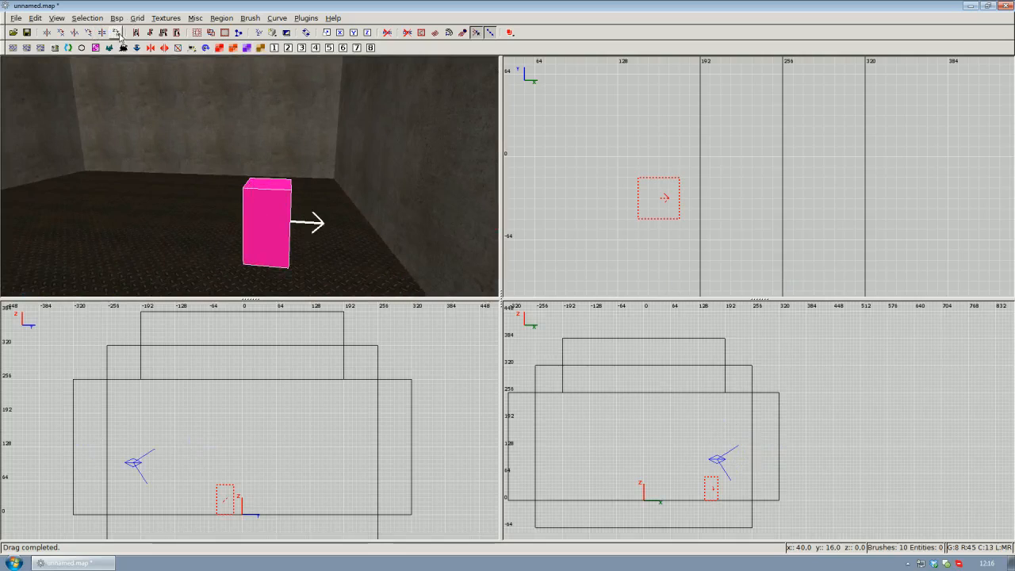
- Add the key angle with value 180 to the player spawn so it faces into the room
{"action": "left_click", "coordinate": [268, 230], "text": "shift"}
{"action": "right_click", "coordinate": [299, 234]}
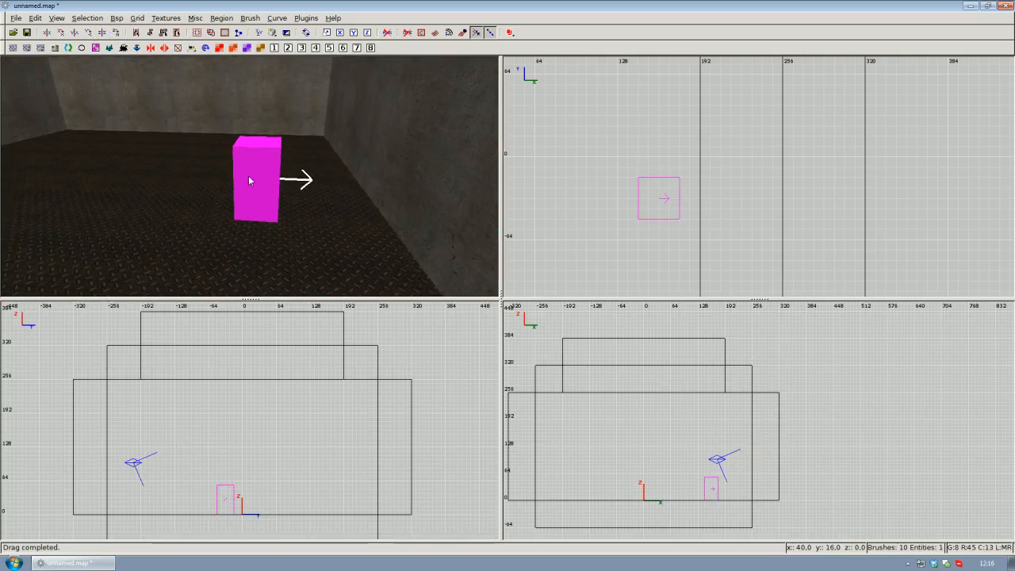
{"action": "left_click", "coordinate": [249, 181], "text": "shift"}
{"action": "key", "text": "n"}
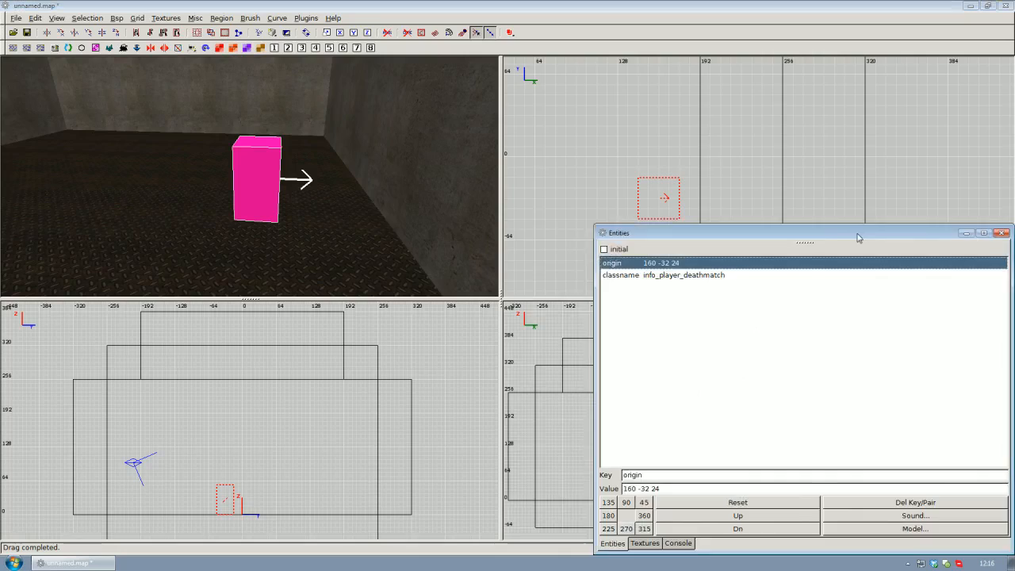
{"action": "left_click_drag", "start_coordinate": [857, 237], "coordinate": [748, 236]}
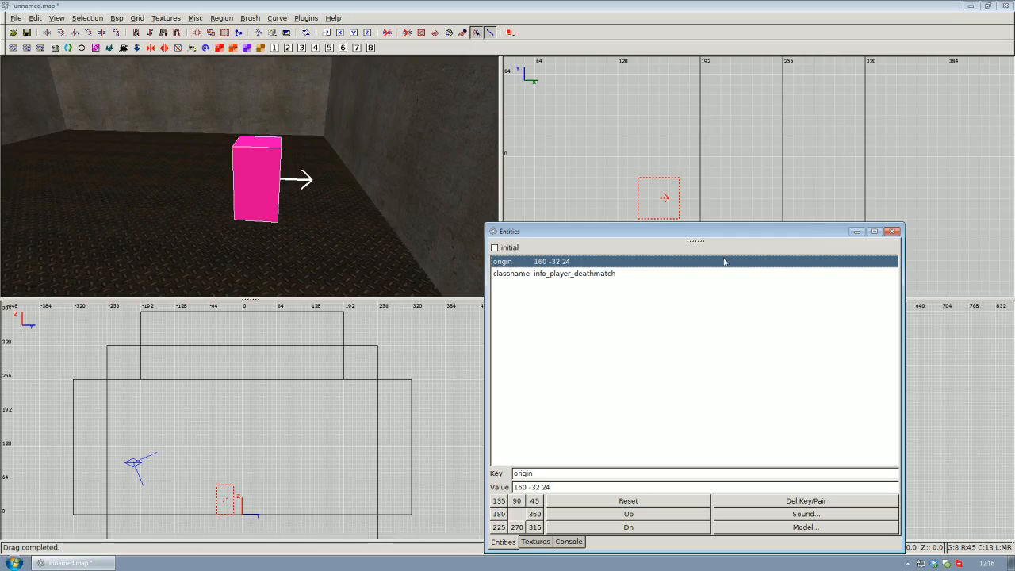
{"action": "mouse_move", "coordinate": [667, 239]}
{"action": "left_mouse_down"}
{"action": "mouse_move", "coordinate": [693, 183]}
{"action": "mouse_move", "coordinate": [656, 200]}
{"action": "mouse_move", "coordinate": [657, 240]}
{"action": "left_mouse_up"}
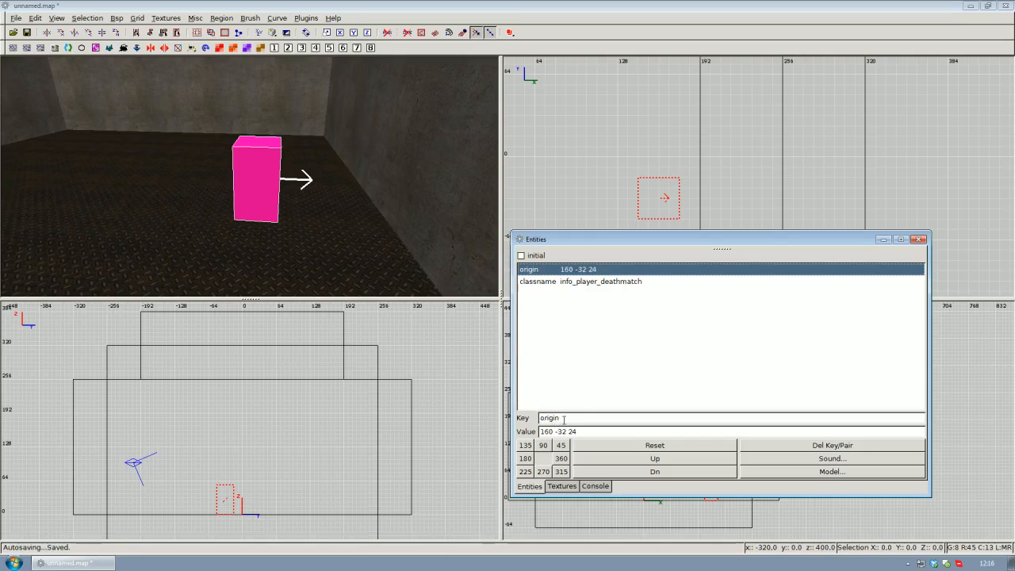
{"action": "left_click_drag", "start_coordinate": [561, 418], "coordinate": [537, 418]}
{"action": "type", "text": "angle"}
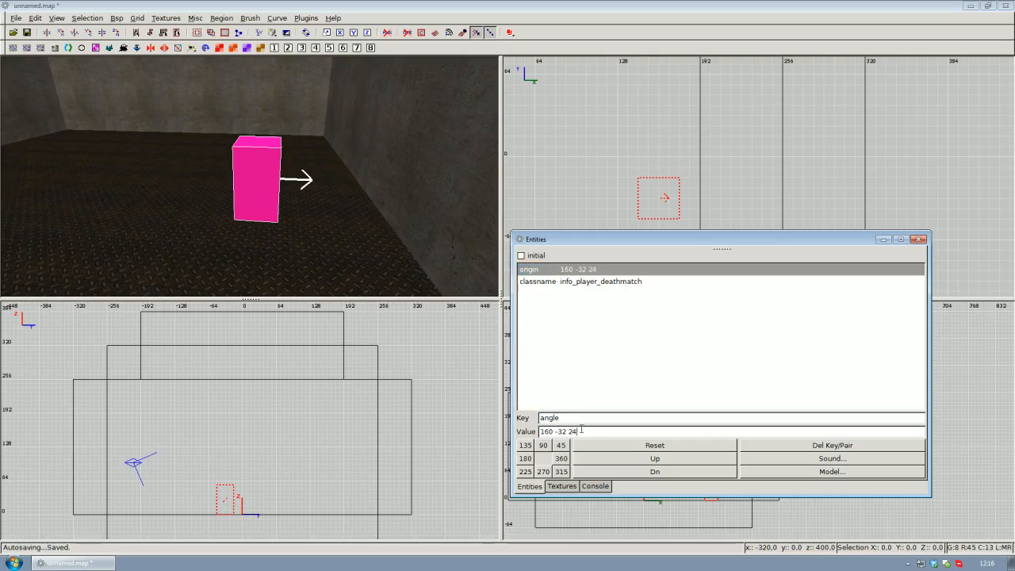
{"action": "left_click_drag", "start_coordinate": [581, 431], "coordinate": [539, 431]}
{"action": "type", "text": "180"}
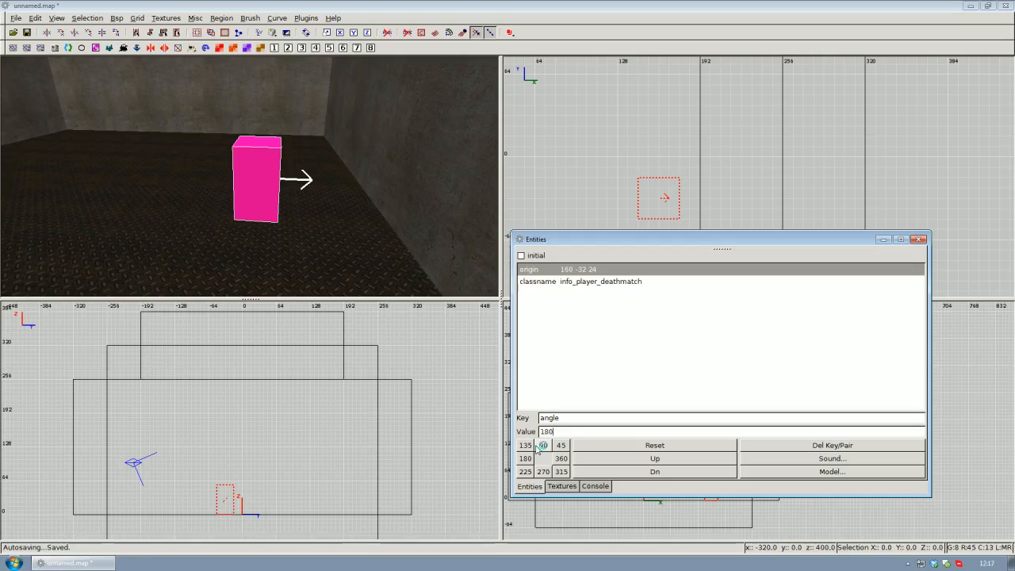
{"action": "key", "text": "Return"}
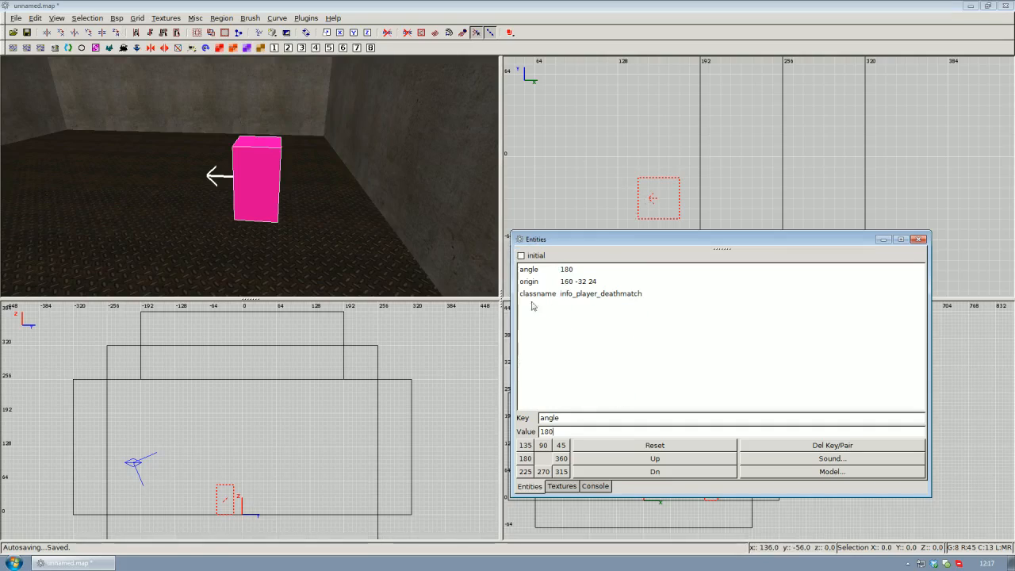
{"action": "left_click", "coordinate": [919, 239]}
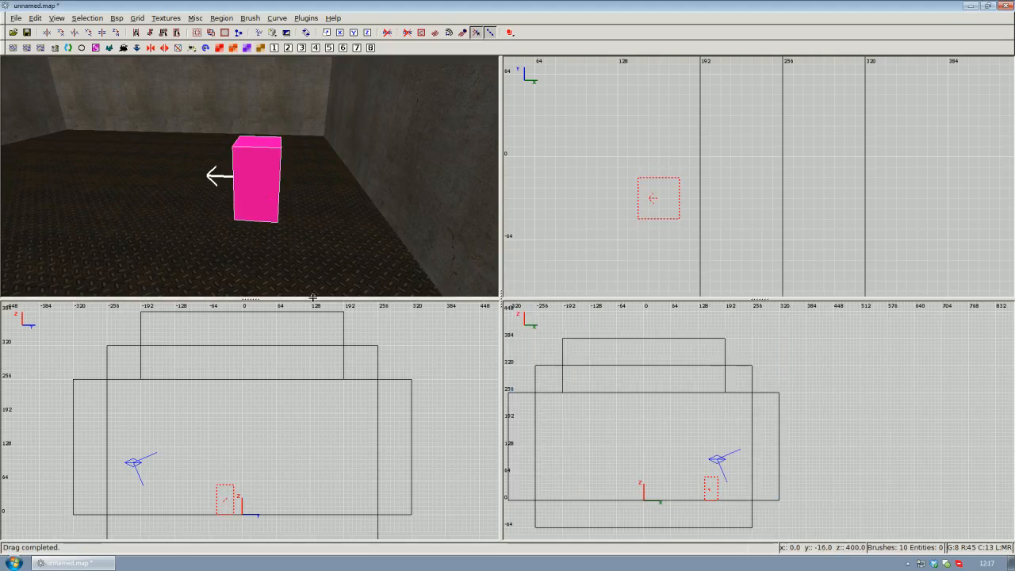
{"action": "key", "text": "n"}
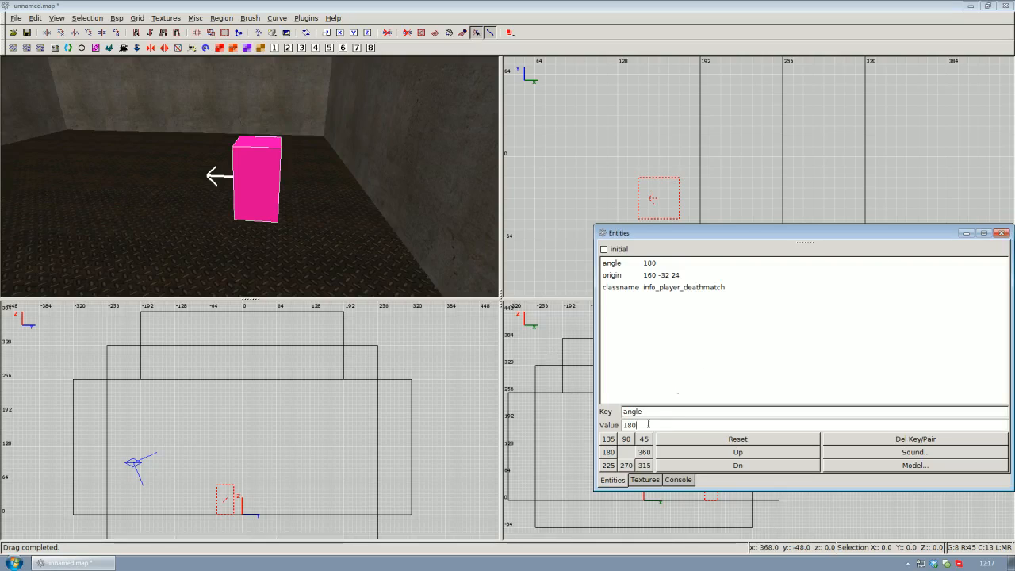
{"action": "left_click", "coordinate": [1002, 232]}
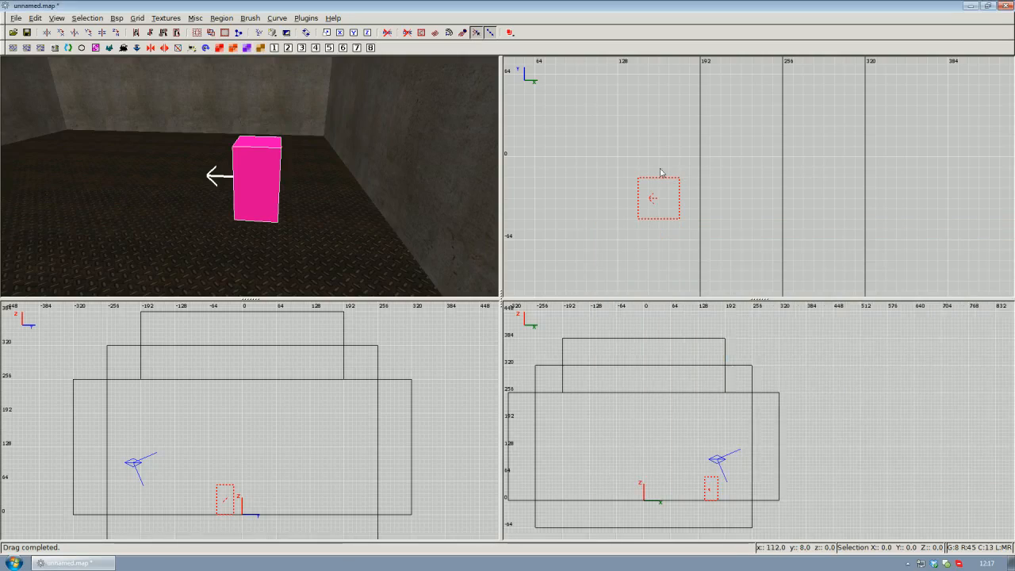
- Move the player spawn close to the positive X wall, centred at about X 224, Y 0
{"action": "scroll", "coordinate": [678, 171], "scroll_direction": "down", "scroll_amount": 5}
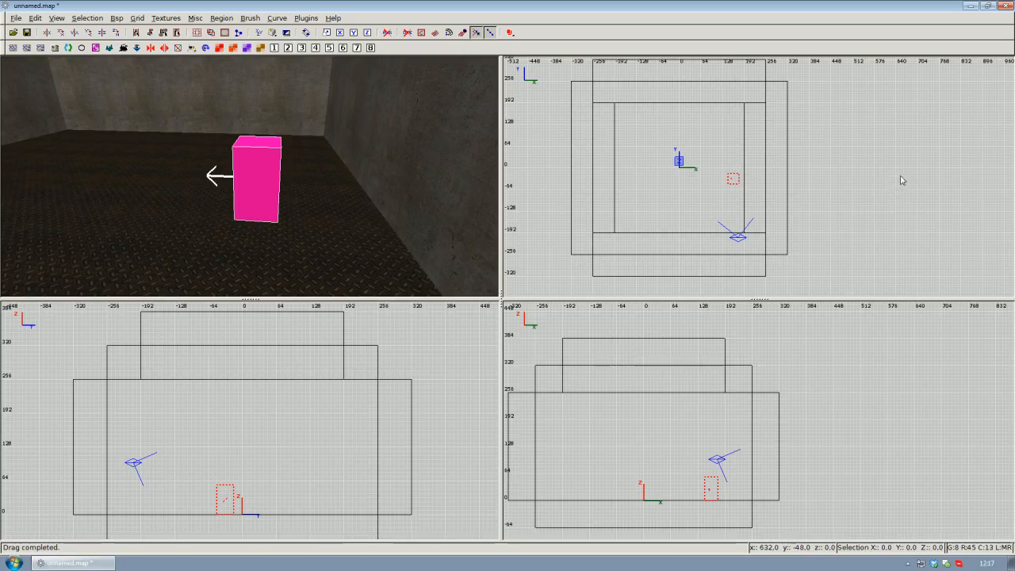
{"action": "key", "text": "Escape"}
{"action": "right_click", "coordinate": [263, 195]}
{"action": "key", "text": "Up"}
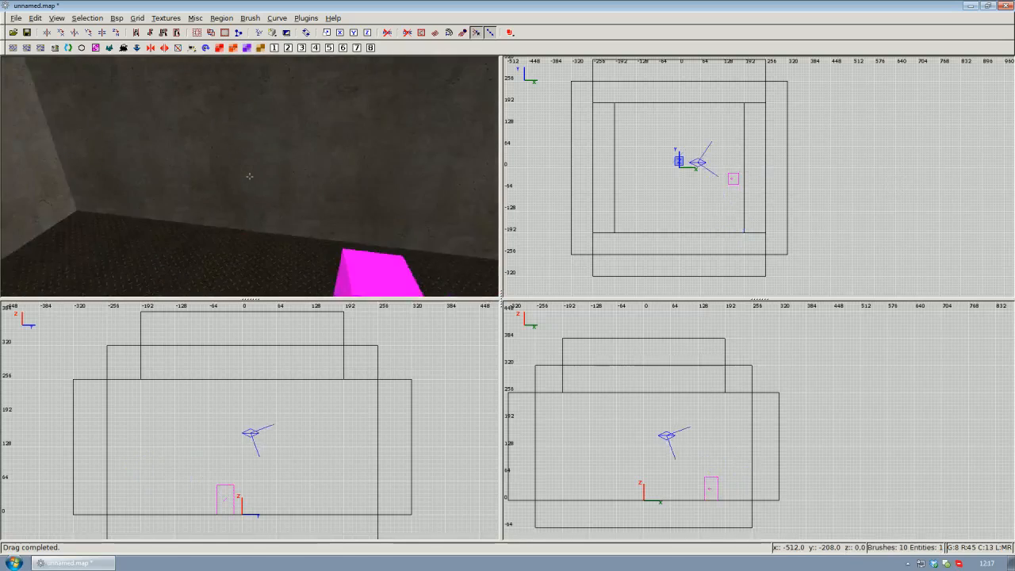
{"action": "key", "text": "Down"}
{"action": "right_click", "coordinate": [249, 176]}
{"action": "left_click", "coordinate": [269, 218], "text": "shift"}
{"action": "scroll", "coordinate": [725, 201], "scroll_direction": "up", "scroll_amount": 2}
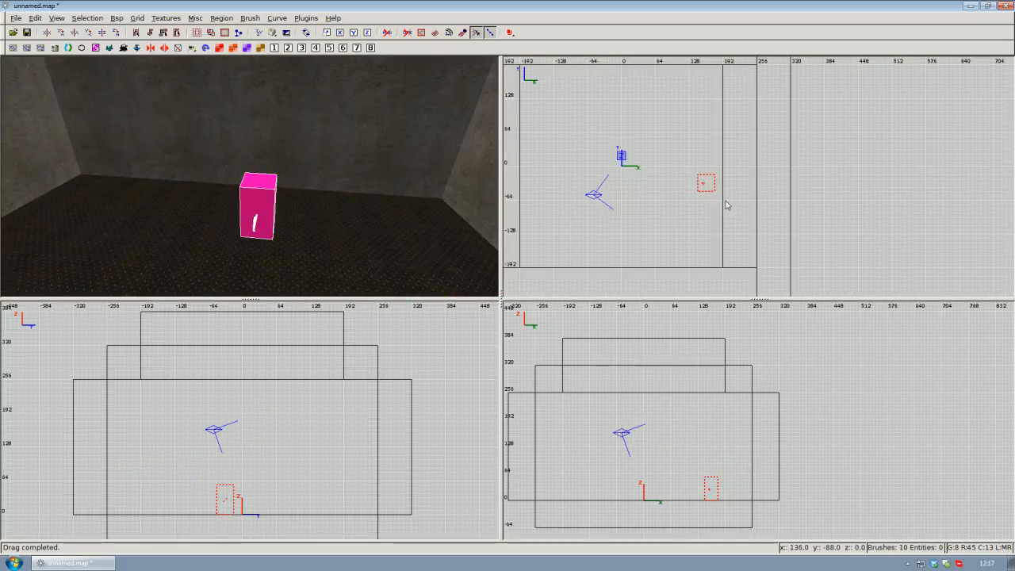
{"action": "left_click_drag", "start_coordinate": [706, 190], "coordinate": [737, 169]}
{"action": "key", "text": "Escape"}
{"action": "right_click", "coordinate": [311, 156]}
{"action": "key", "text": "Right"}
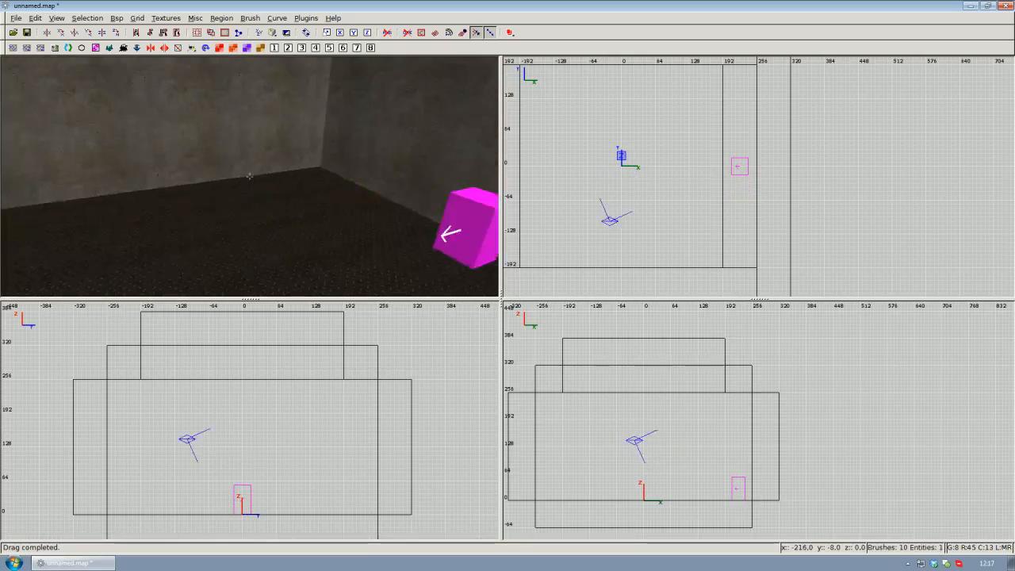
{"action": "key", "text": "Down"}
{"action": "right_click", "coordinate": [249, 176]}
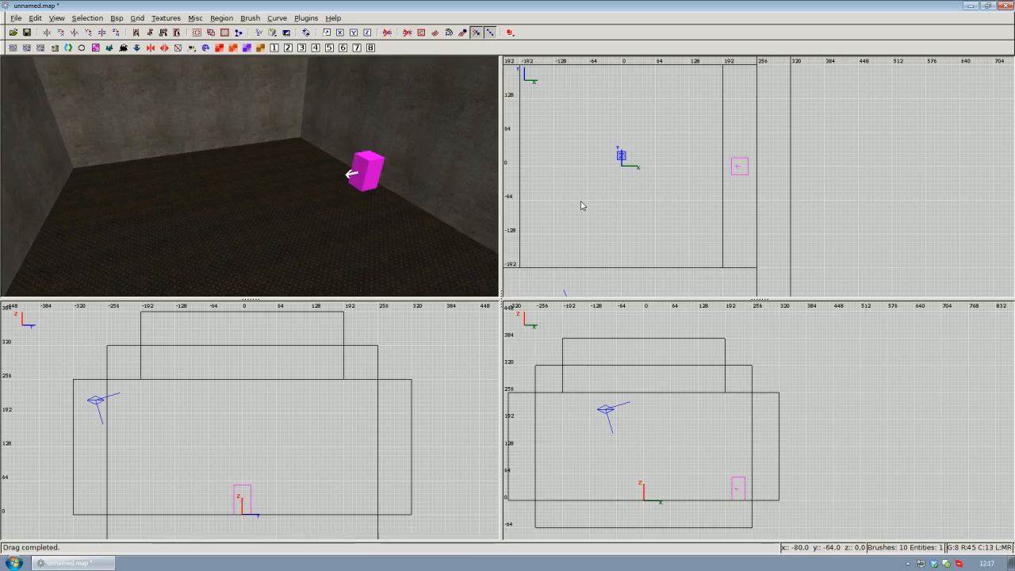
- Create a weapon_rocketlauncher entity on the opposite side of the room at X -168, Y -32
{"action": "right_click_drag", "start_coordinate": [581, 205], "coordinate": [800, 203]}
{"action": "scroll", "coordinate": [614, 200], "scroll_direction": "down", "scroll_amount": 3}
{"action": "scroll", "coordinate": [756, 213], "scroll_direction": "up", "scroll_amount": 1}
{"action": "scroll", "coordinate": [756, 213], "scroll_direction": "up", "scroll_amount": 2}
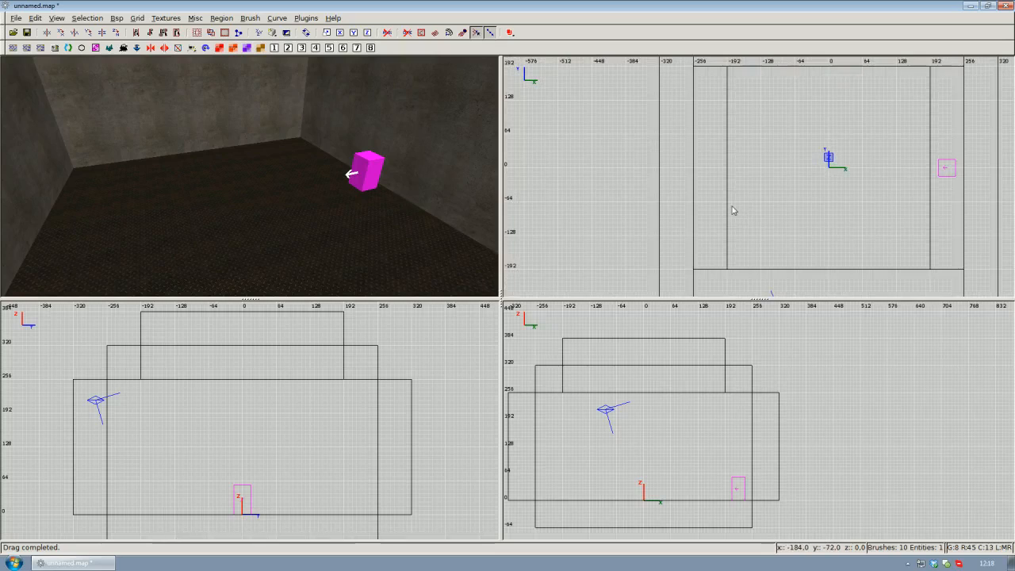
{"action": "right_click", "coordinate": [746, 188]}
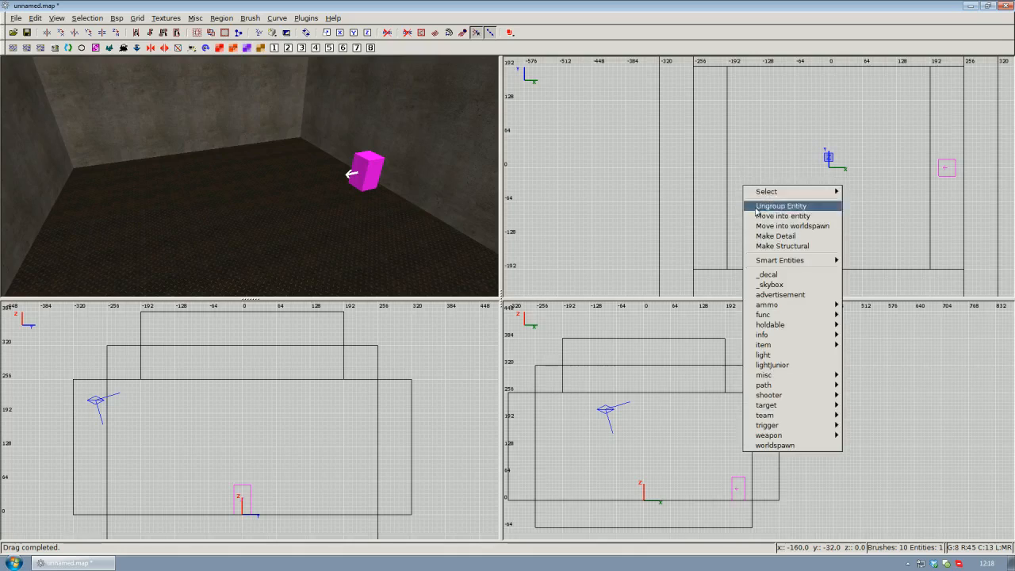
{"action": "mouse_move", "coordinate": [758, 436]}
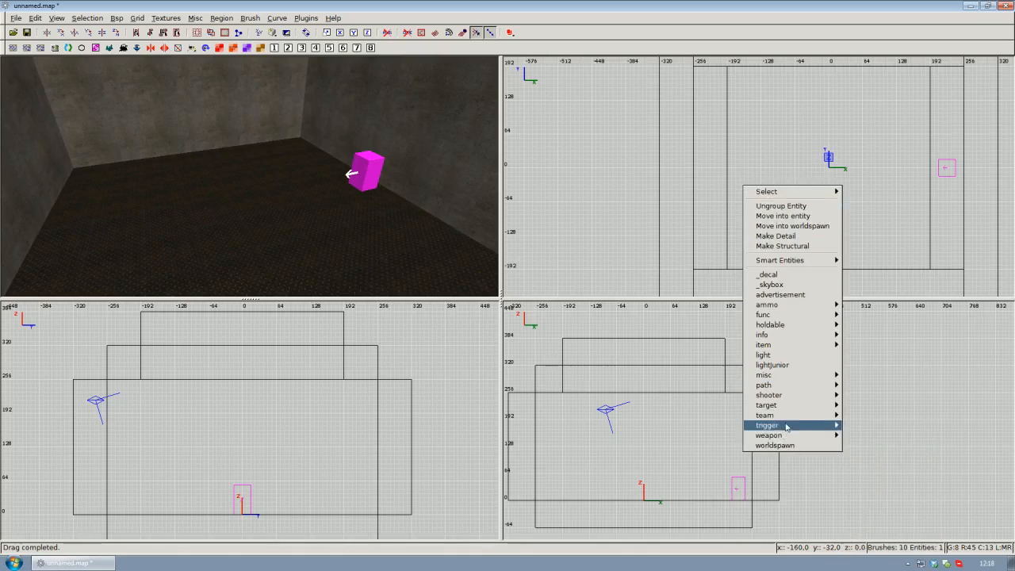
{"action": "left_click", "coordinate": [742, 187]}
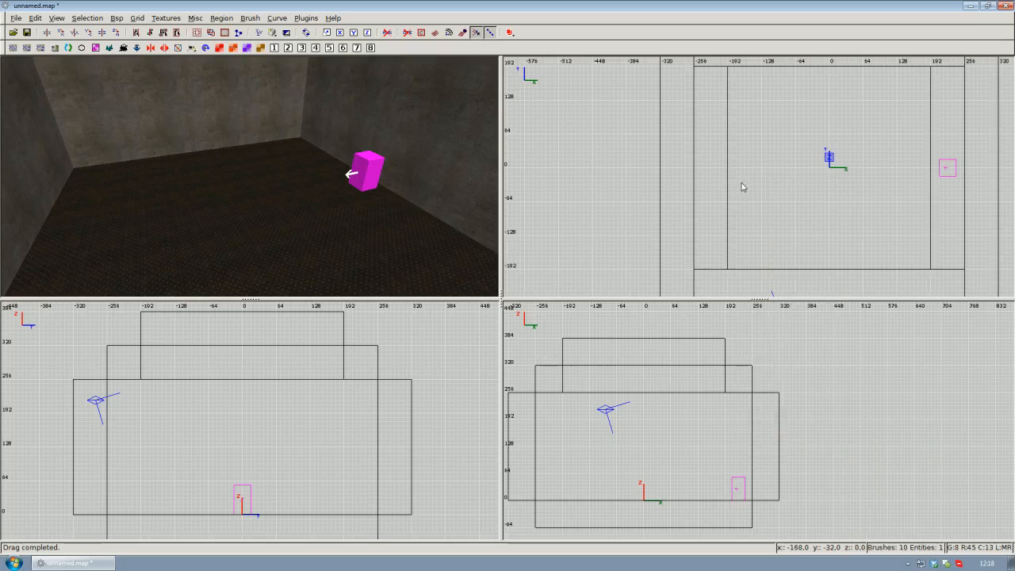
{"action": "right_click", "coordinate": [742, 187]}
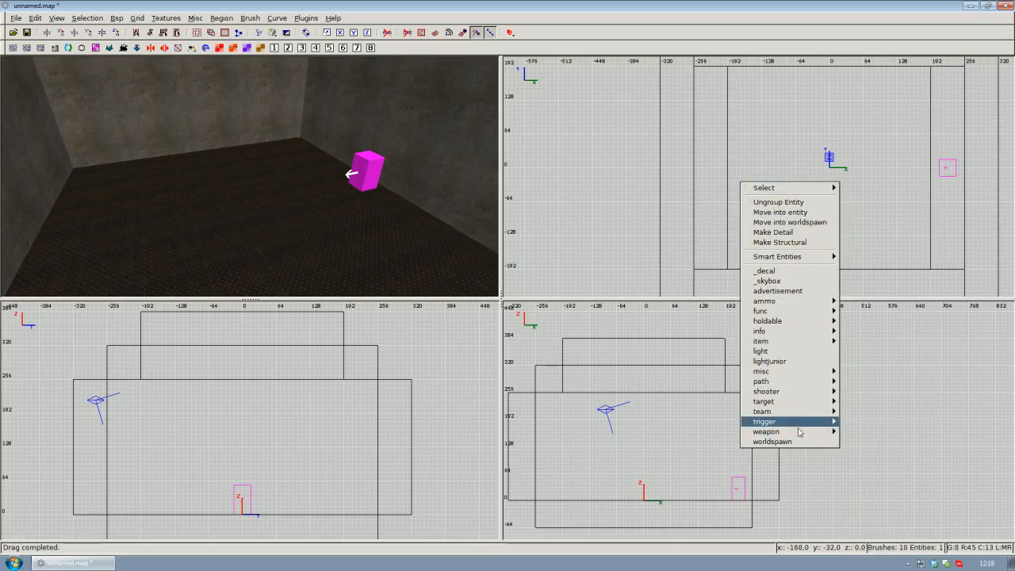
{"action": "mouse_move", "coordinate": [785, 434]}
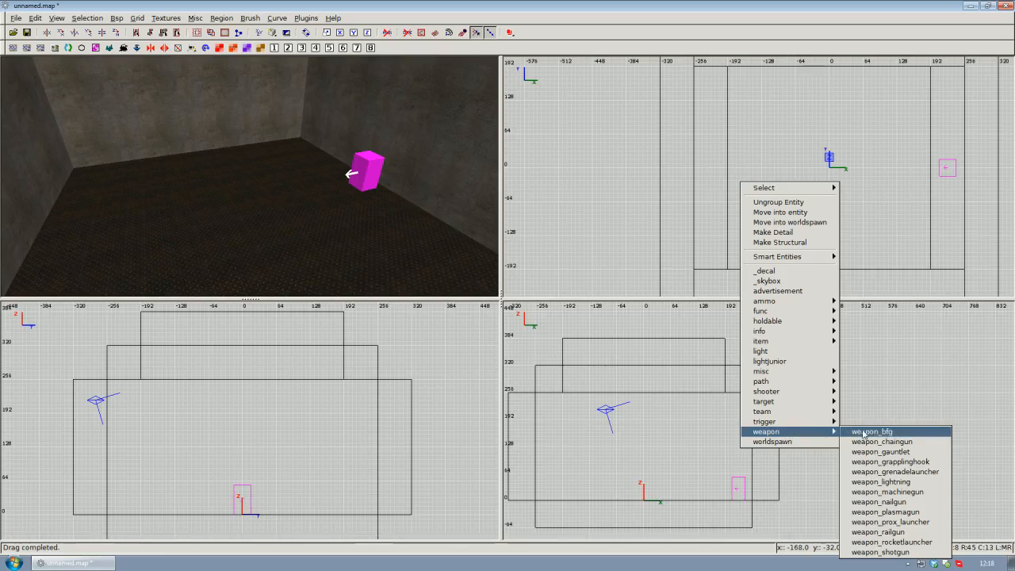
{"action": "left_click", "coordinate": [912, 545]}
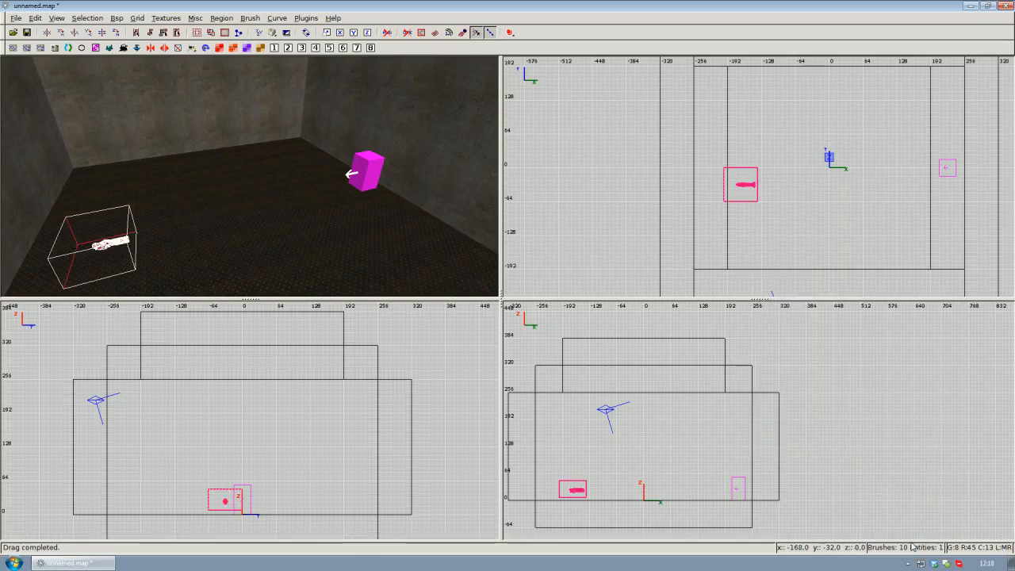
- Move the rocket launcher 24 units in X and 32 units in Y to origin -144 0 24
{"action": "right_click", "coordinate": [283, 187]}
{"action": "right_click", "coordinate": [283, 187]}
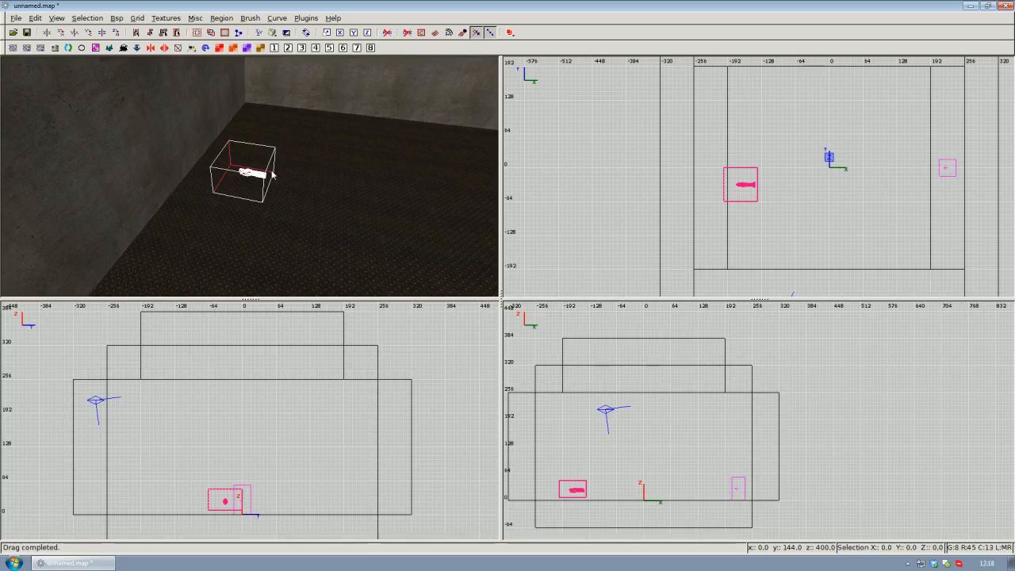
{"action": "right_click_drag", "start_coordinate": [777, 193], "coordinate": [766, 199]}
{"action": "scroll", "coordinate": [754, 211], "scroll_direction": "up", "scroll_amount": 2}
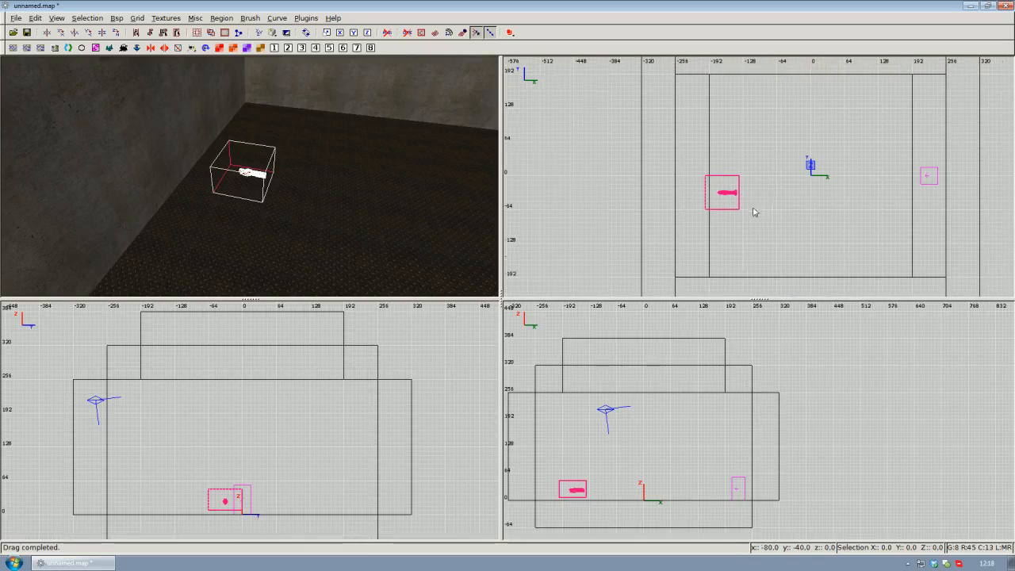
{"action": "left_click_drag", "start_coordinate": [722, 202], "coordinate": [742, 180]}
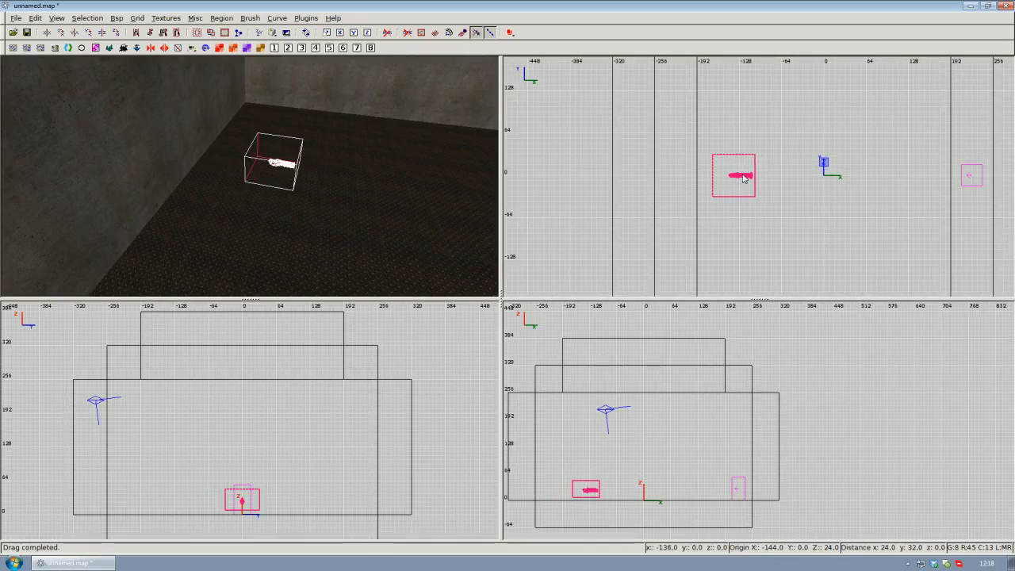
{"action": "right_click", "coordinate": [292, 198]}
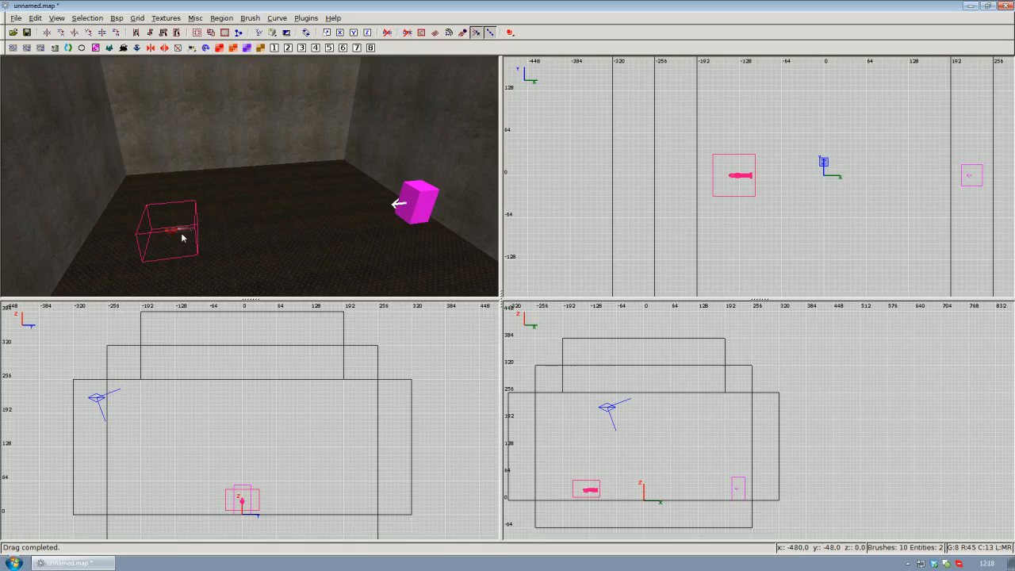
- Create an item_health entity near the positive Y wall at X -32, Y 176
{"action": "scroll", "coordinate": [830, 163], "scroll_direction": "down", "scroll_amount": 5}
{"action": "scroll", "coordinate": [698, 158], "scroll_direction": "up", "scroll_amount": 5}
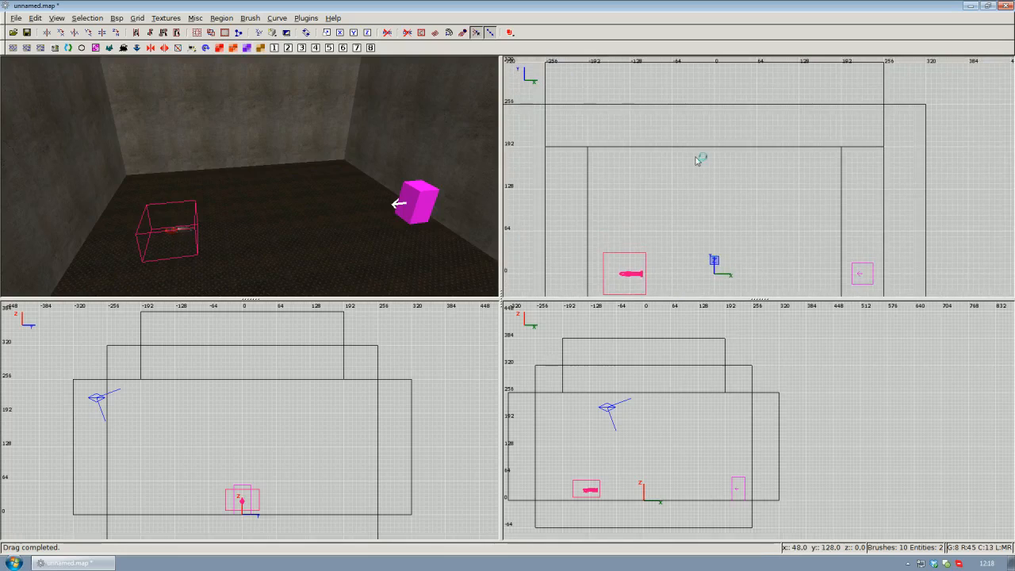
{"action": "right_click", "coordinate": [698, 158]}
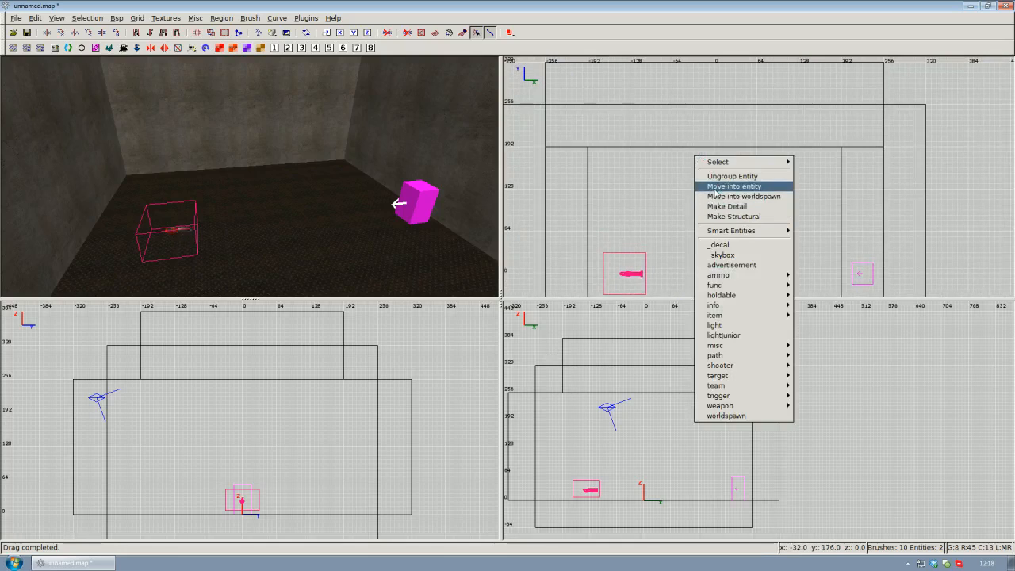
{"action": "mouse_move", "coordinate": [746, 320]}
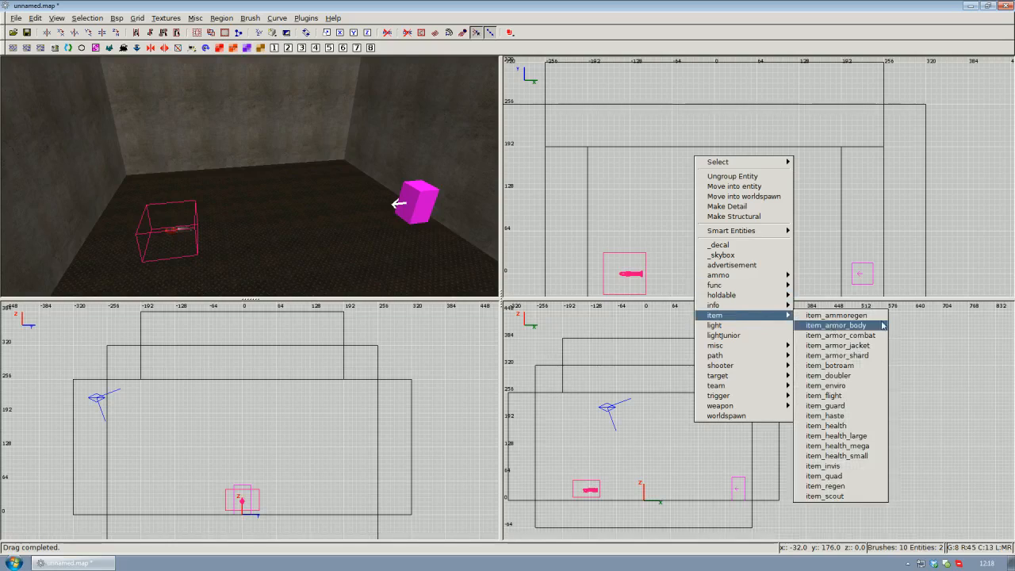
{"action": "left_click", "coordinate": [839, 426]}
{"action": "scroll", "coordinate": [743, 187], "scroll_direction": "up", "scroll_amount": 3}
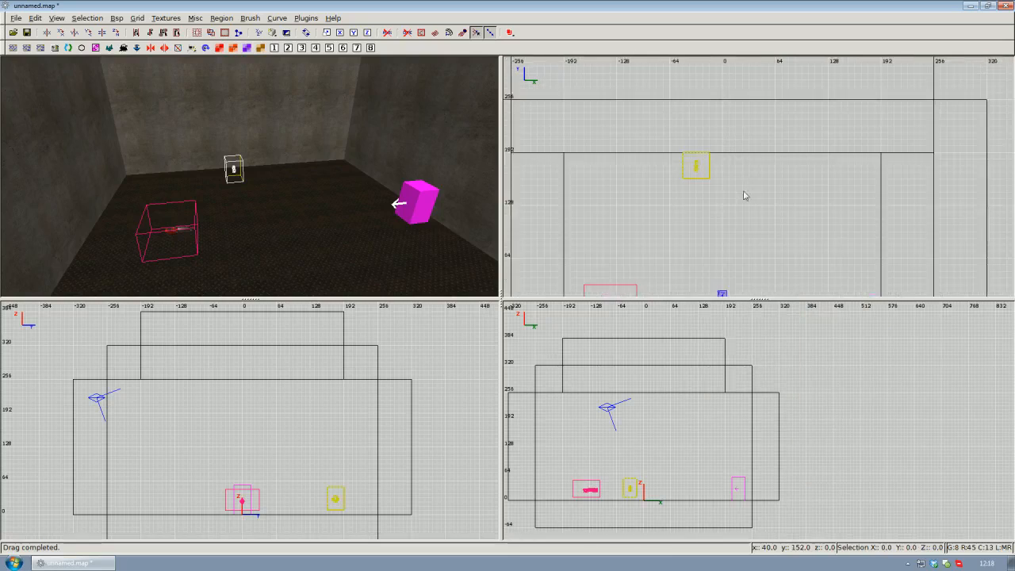
- Move the health item closer to the positive Y wall, to origin -32 224 24, and check its placement
{"action": "left_click_drag", "start_coordinate": [710, 199], "coordinate": [710, 137]}
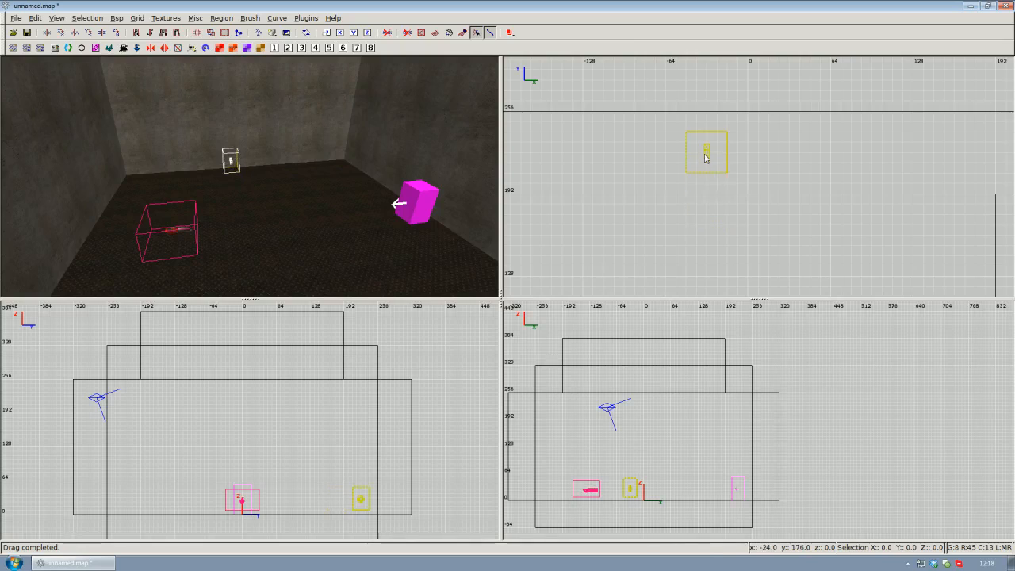
{"action": "right_click", "coordinate": [369, 176]}
{"action": "key", "text": "Up"}
{"action": "key", "text": "Down"}
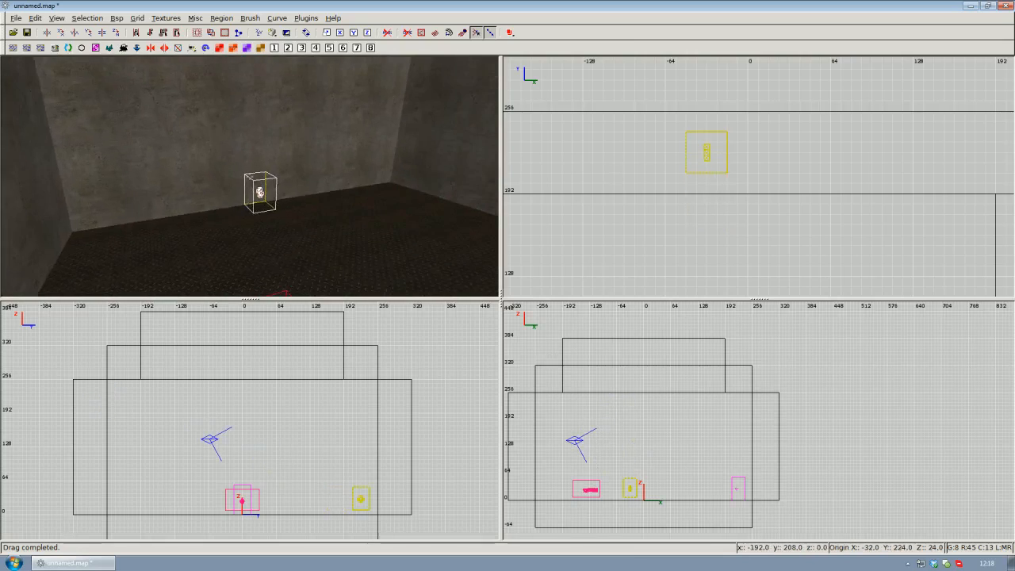
{"action": "key", "text": "Up"}
{"action": "key", "text": "Right"}
{"action": "key", "text": "Down"}
{"action": "right_click", "coordinate": [249, 176]}
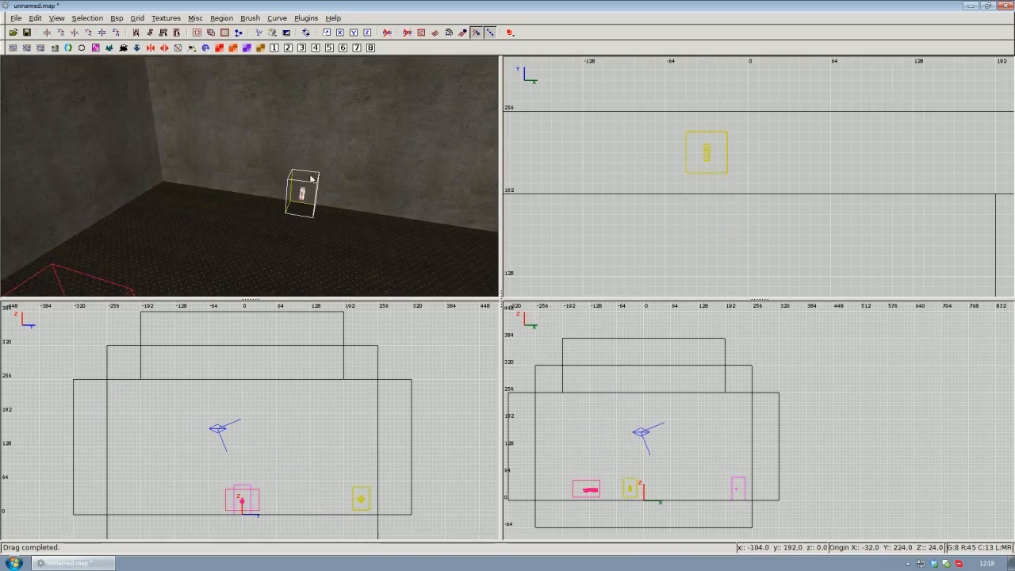
{"action": "right_click_drag", "start_coordinate": [310, 175], "coordinate": [353, 182]}
- Duplicate the health item, place the copy beside it at origin 32 224 24, and deselect it
{"action": "right_click_drag", "start_coordinate": [680, 147], "coordinate": [636, 144]}
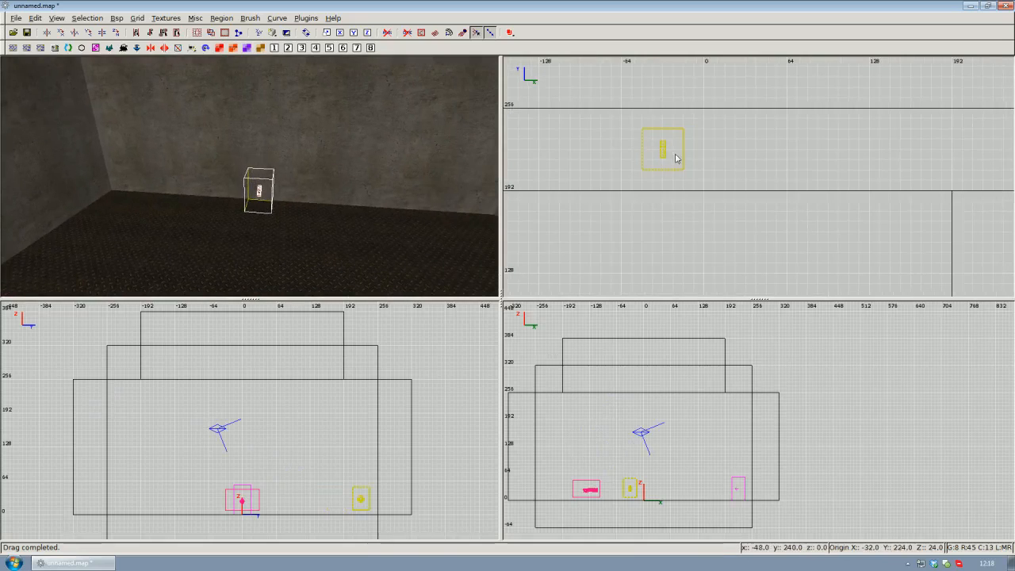
{"action": "key", "text": "space"}
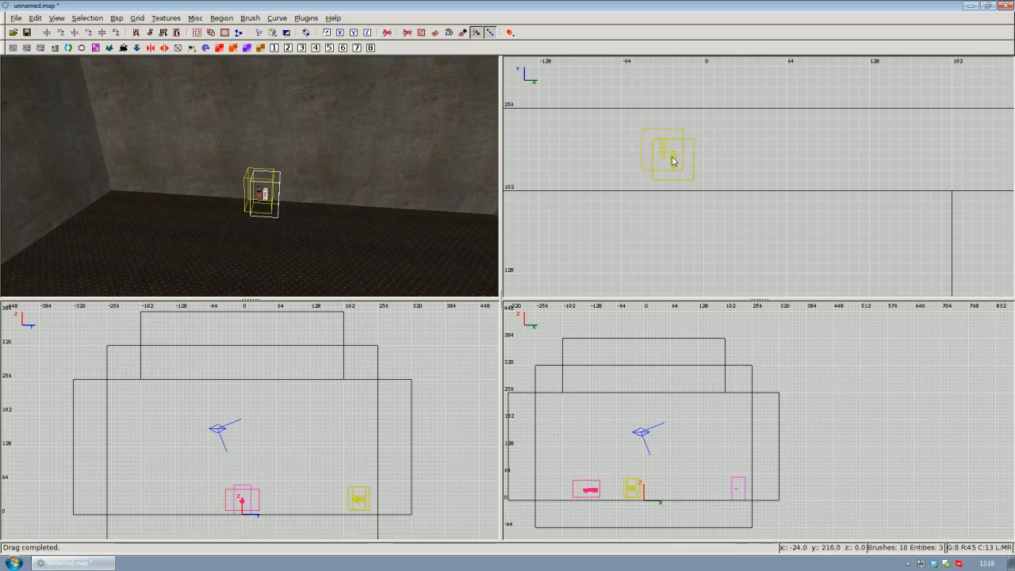
{"action": "left_click_drag", "start_coordinate": [671, 156], "coordinate": [747, 150]}
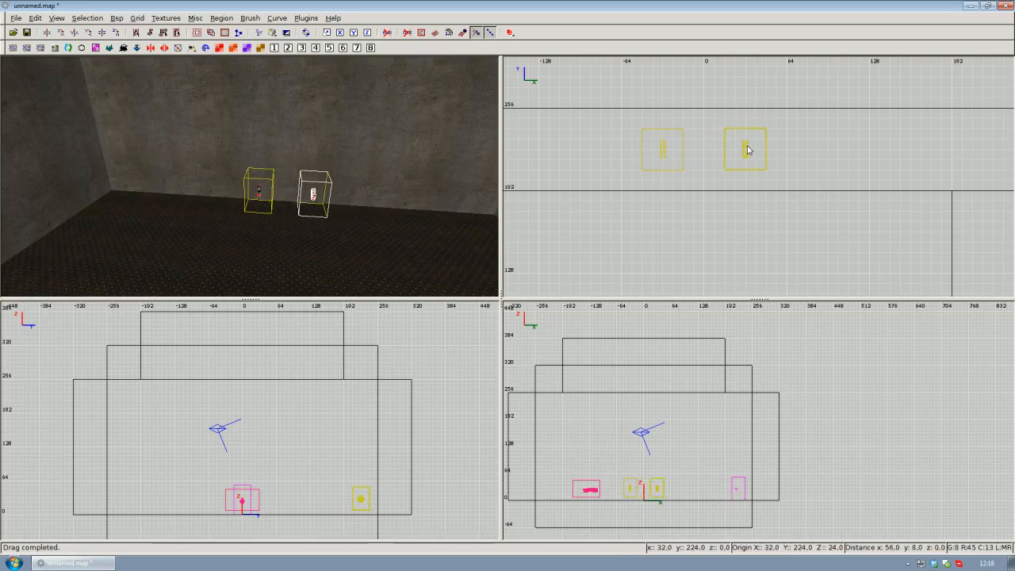
{"action": "right_click", "coordinate": [248, 182]}
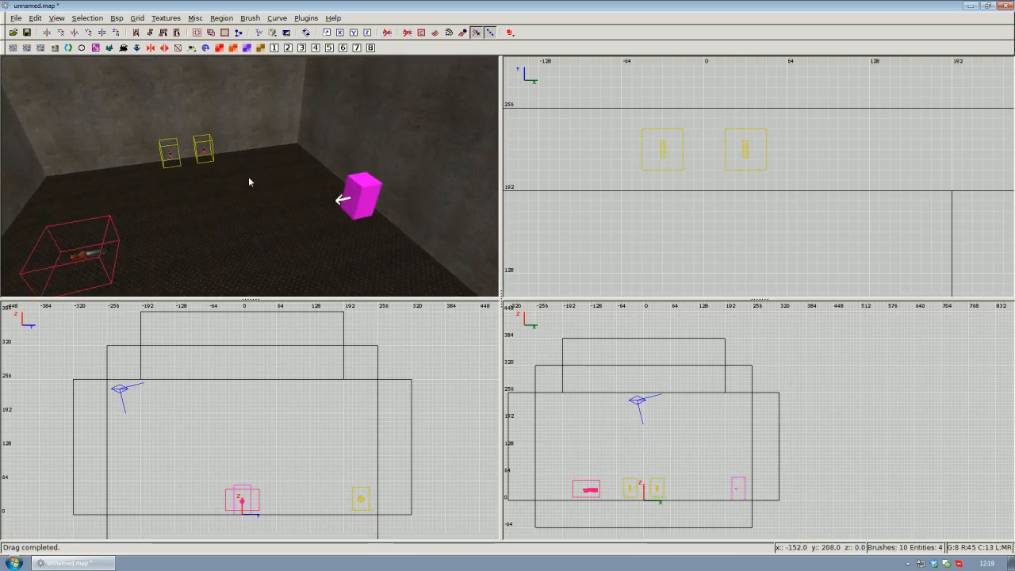
- Save the map as ep3.map in the maps folder, overwriting the existing file
{"action": "key", "text": "ctrl+s"}
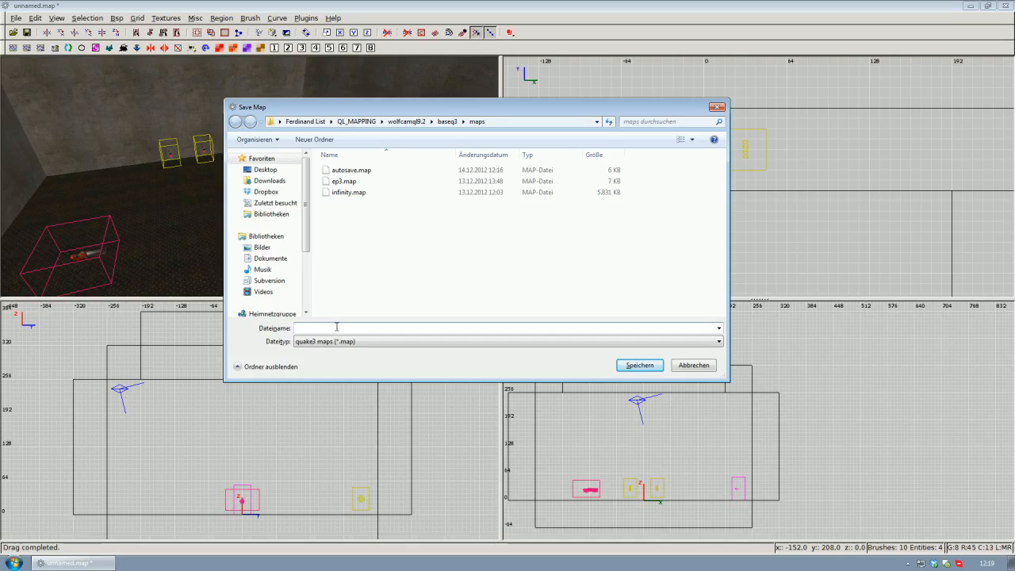
{"action": "left_click", "coordinate": [348, 182]}
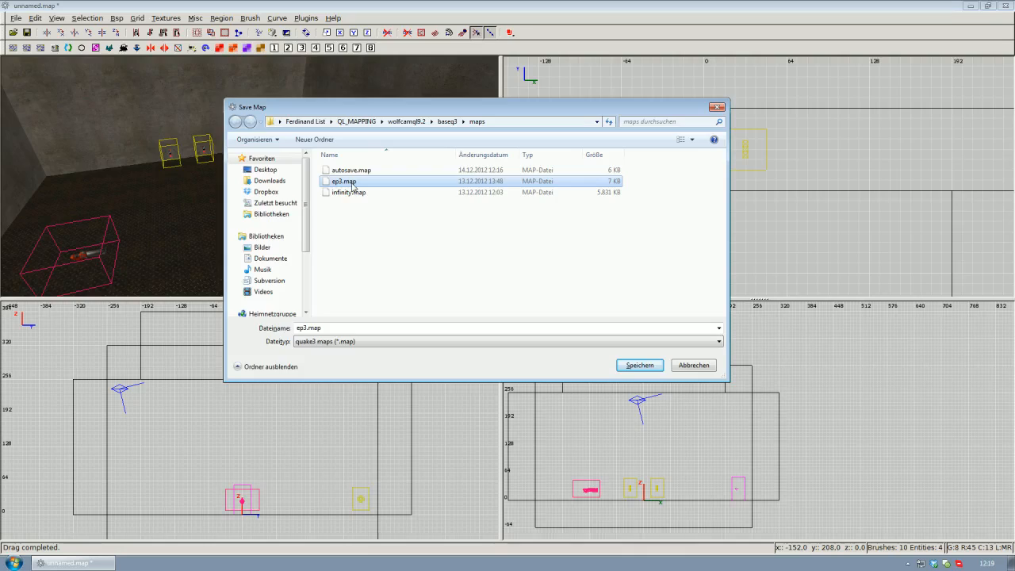
{"action": "key", "text": "Escape"}
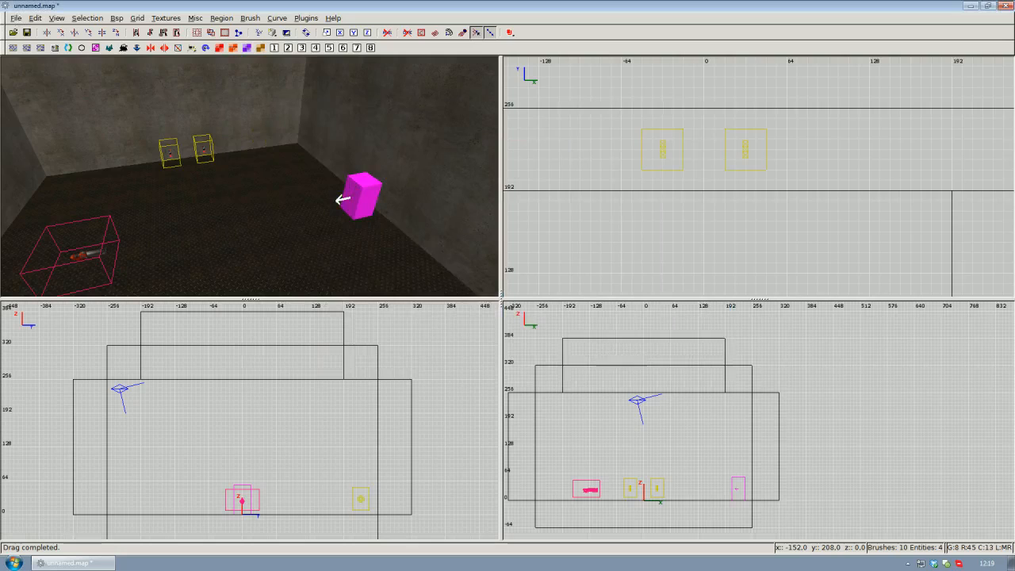
{"action": "left_click", "coordinate": [16, 17]}
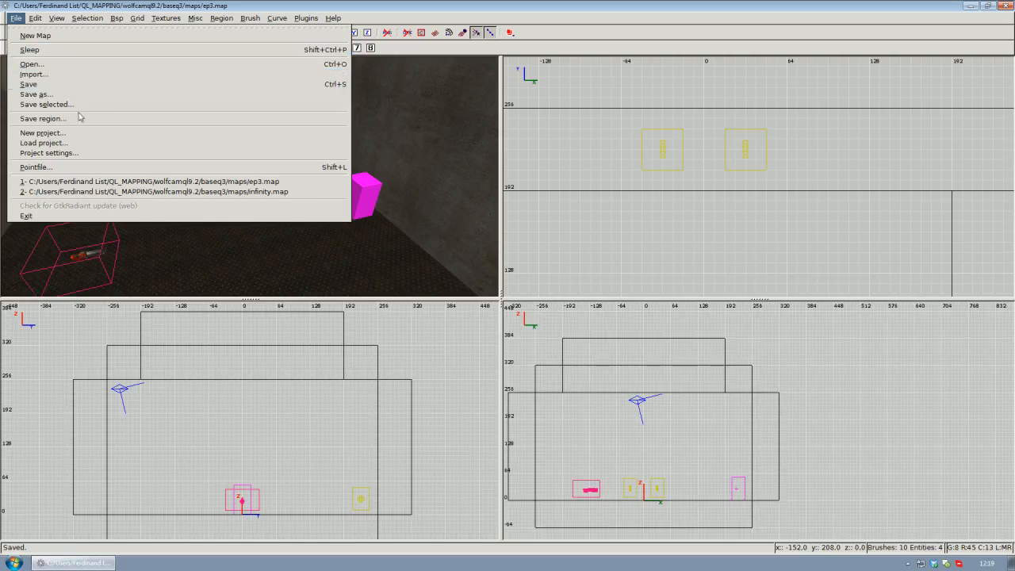
{"action": "left_click", "coordinate": [426, 287]}
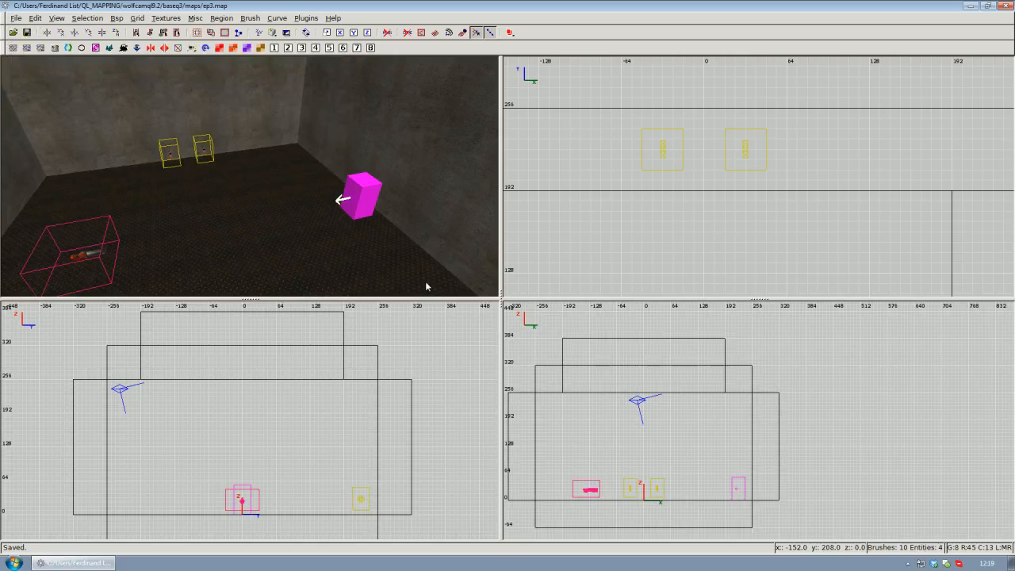
- Examine the room's sky ceiling, upper ledges, player spawn and item placement from several viewpoints
{"action": "right_click", "coordinate": [303, 158]}
{"action": "key", "text": "Up"}
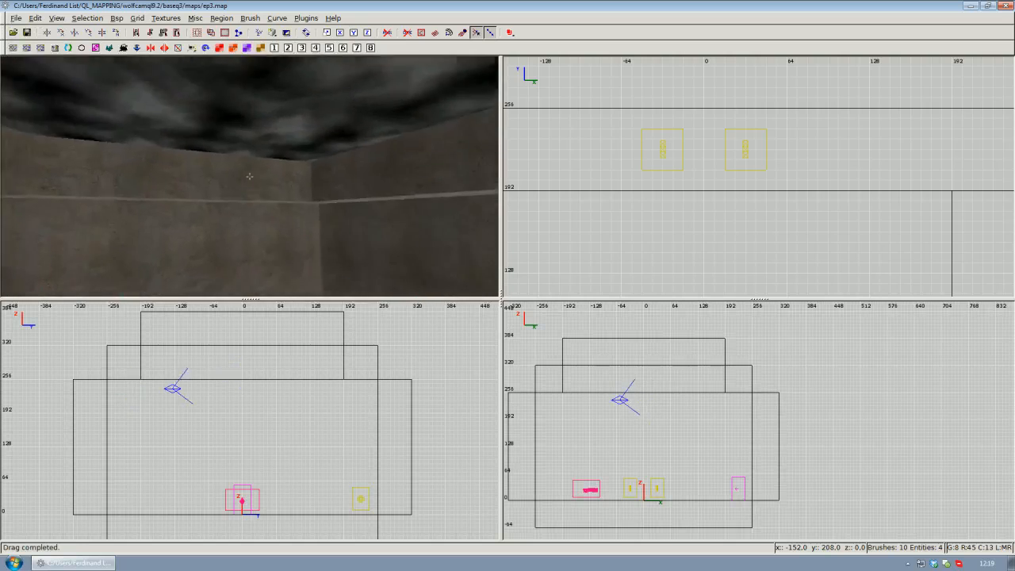
{"action": "key", "text": "Down"}
{"action": "key", "text": "Up"}
{"action": "key", "text": "Down"}
{"action": "right_click", "coordinate": [249, 176]}
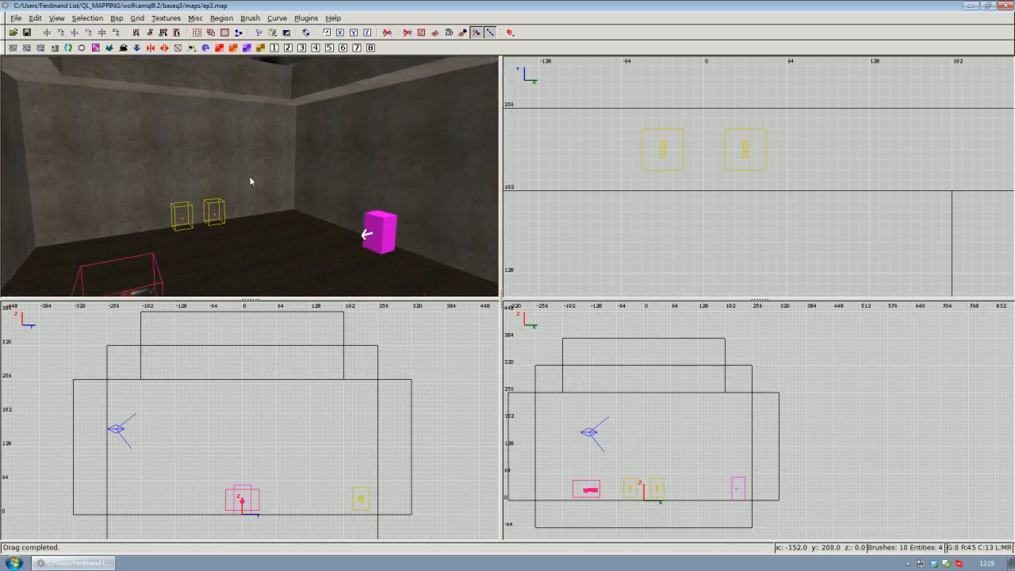
{"action": "left_click", "coordinate": [376, 222], "text": "shift"}
{"action": "scroll", "coordinate": [859, 144], "scroll_direction": "down", "scroll_amount": 7}
{"action": "key", "text": "Escape"}
{"action": "right_click_drag", "start_coordinate": [806, 177], "coordinate": [807, 139]}
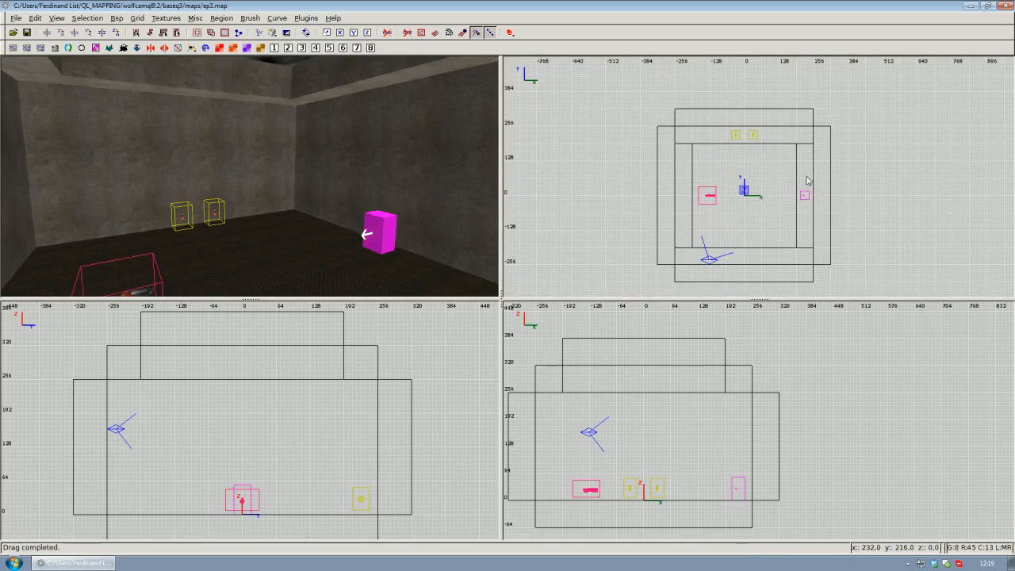
{"action": "right_click", "coordinate": [363, 182]}
{"action": "right_click", "coordinate": [256, 153]}
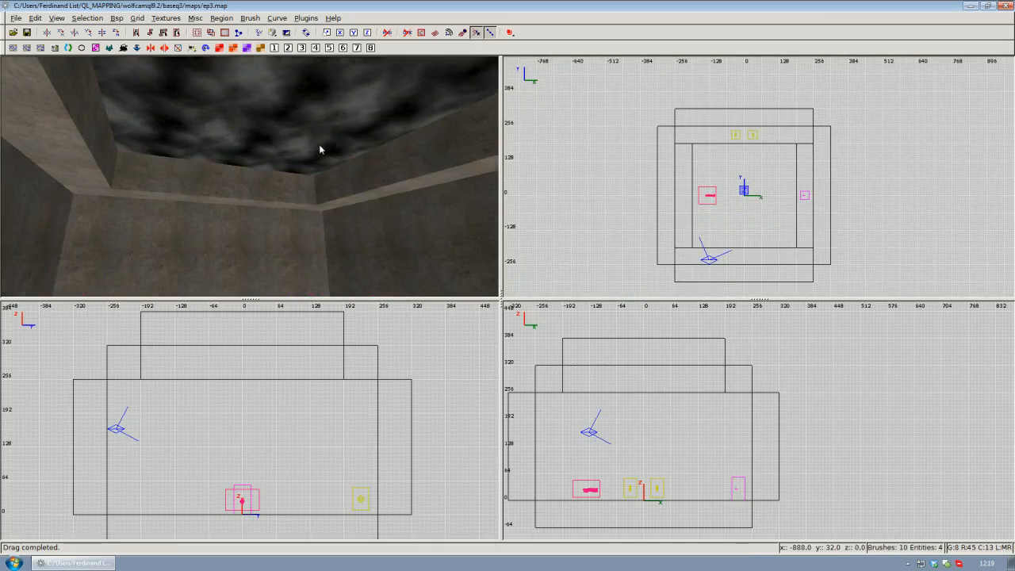
{"action": "right_click", "coordinate": [296, 148]}
{"action": "right_click", "coordinate": [250, 178]}
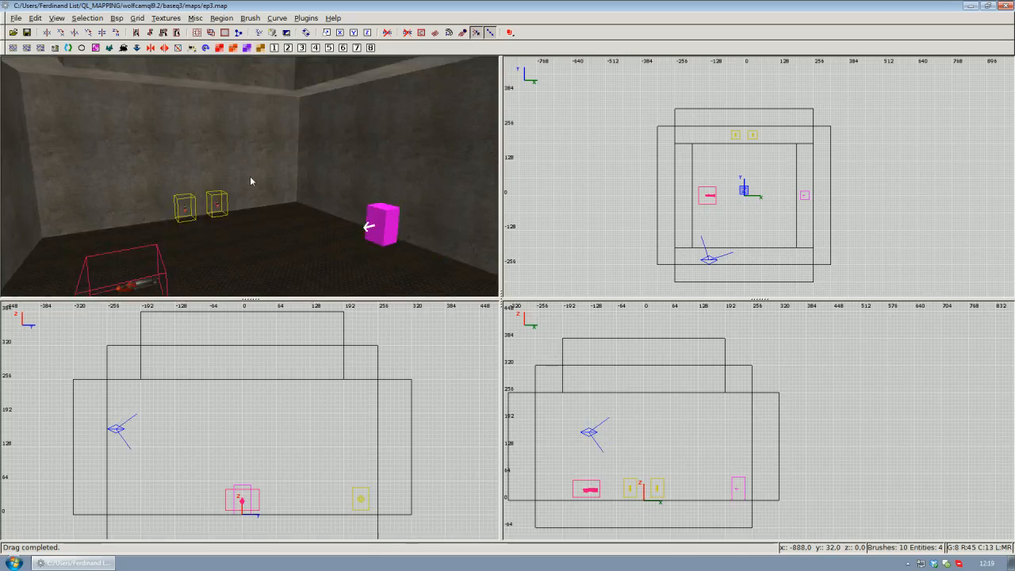
{"action": "left_click", "coordinate": [384, 225], "text": "shift"}
{"action": "scroll", "coordinate": [696, 202], "scroll_direction": "up", "scroll_amount": 2}
{"action": "key", "text": "Escape"}
{"action": "scroll", "coordinate": [696, 202], "scroll_direction": "up", "scroll_amount": 2}
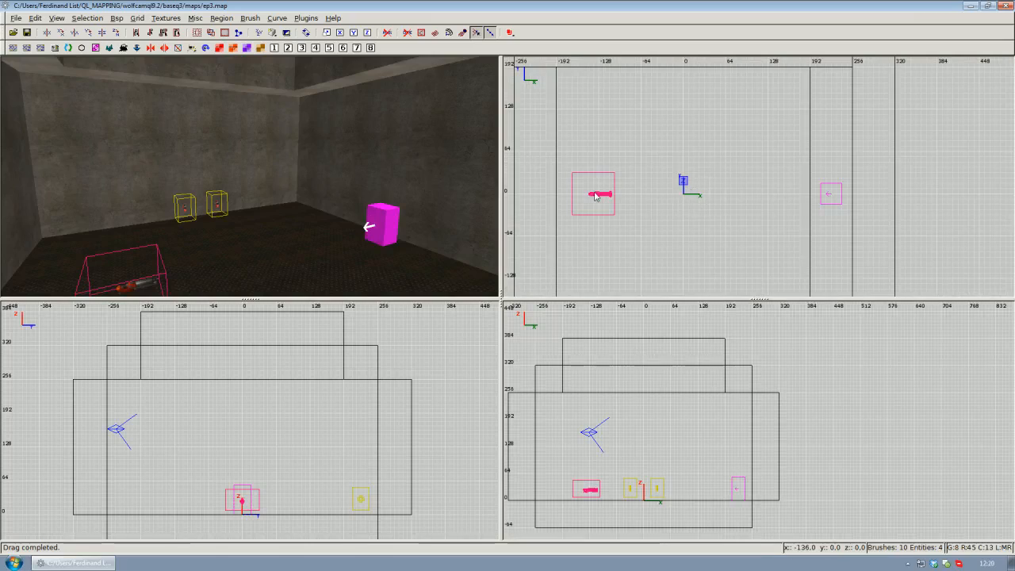
- Create a light entity near the room's centre at X 32, Y 0, accepting the suggested intensity
{"action": "right_click", "coordinate": [705, 199]}
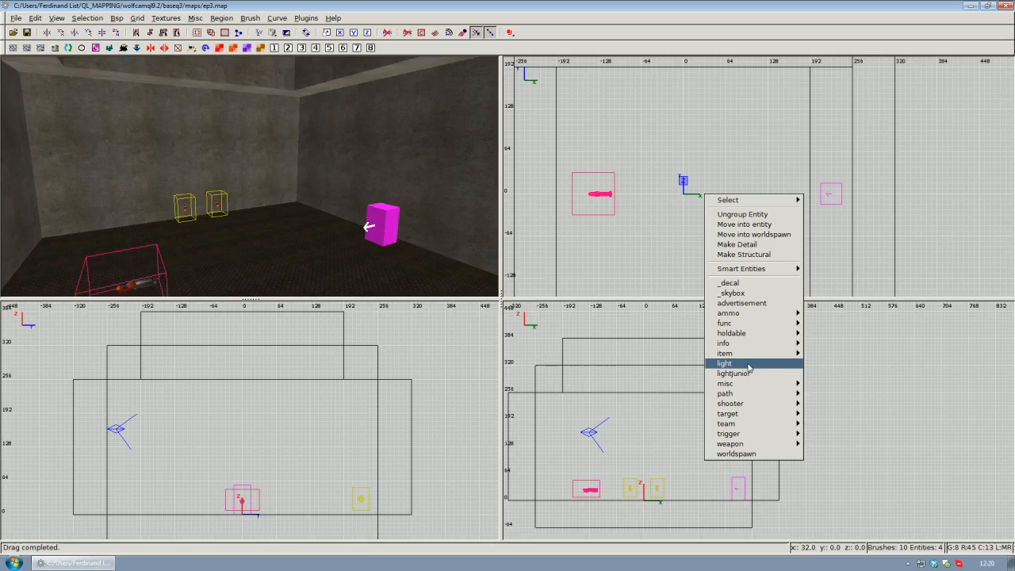
{"action": "left_click", "coordinate": [748, 364]}
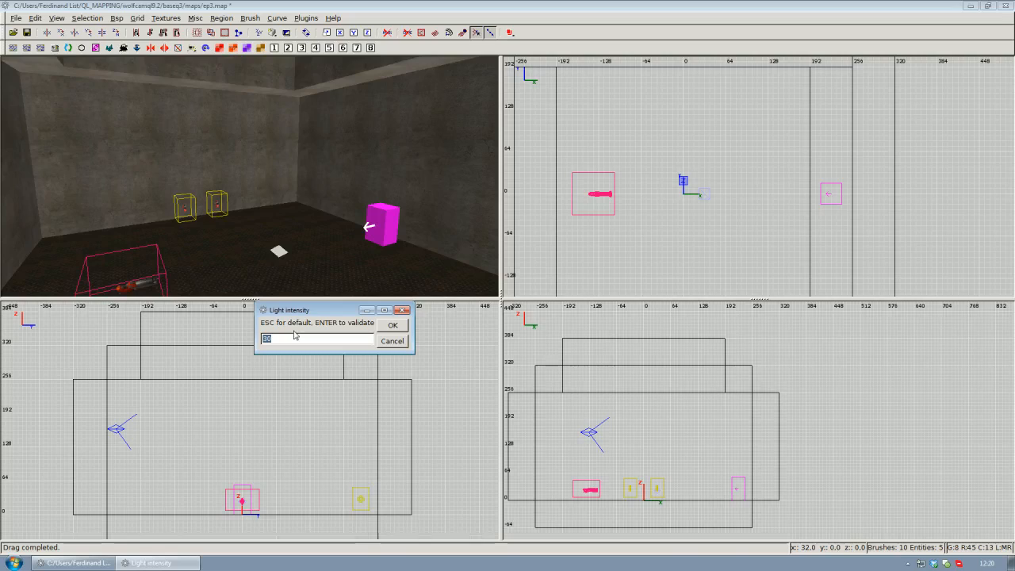
{"action": "left_click", "coordinate": [284, 339]}
{"action": "left_click", "coordinate": [389, 328]}
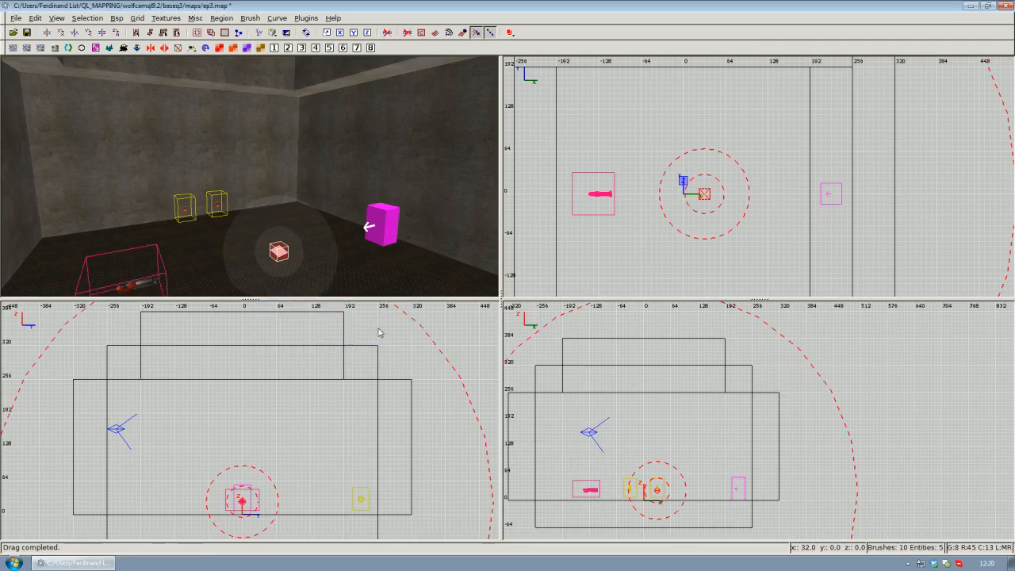
- Raise the light above the floor to origin 32 0 128 and check its height in the room
{"action": "right_click", "coordinate": [219, 249]}
{"action": "key", "text": "Down"}
{"action": "key", "text": "Up"}
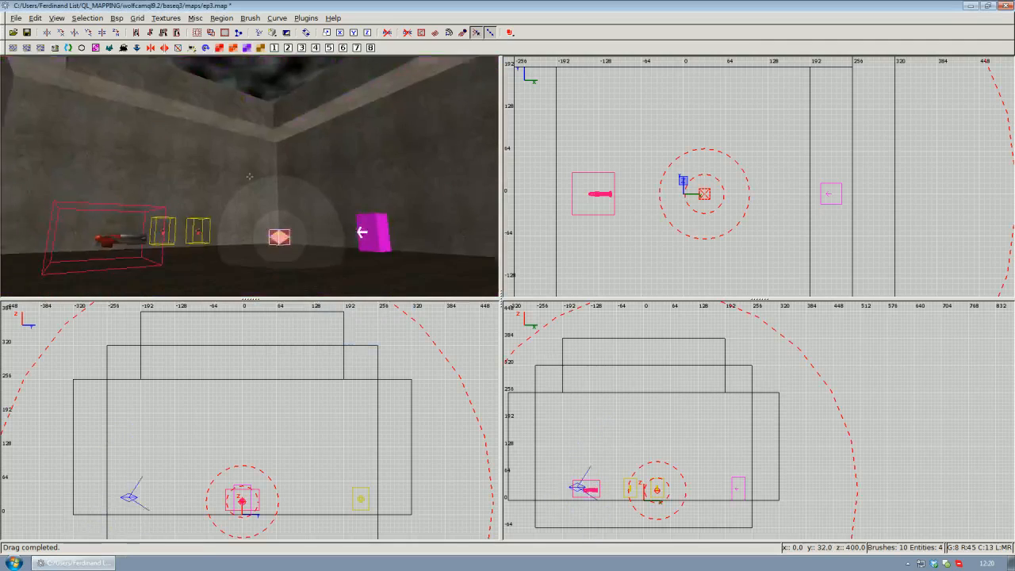
{"action": "key", "text": "Up"}
{"action": "key", "text": "d"}
{"action": "right_click", "coordinate": [249, 176]}
{"action": "right_click_drag", "start_coordinate": [238, 446], "coordinate": [249, 424]}
{"action": "scroll", "coordinate": [249, 425], "scroll_direction": "up", "scroll_amount": 2}
{"action": "left_click_drag", "start_coordinate": [272, 507], "coordinate": [271, 423]}
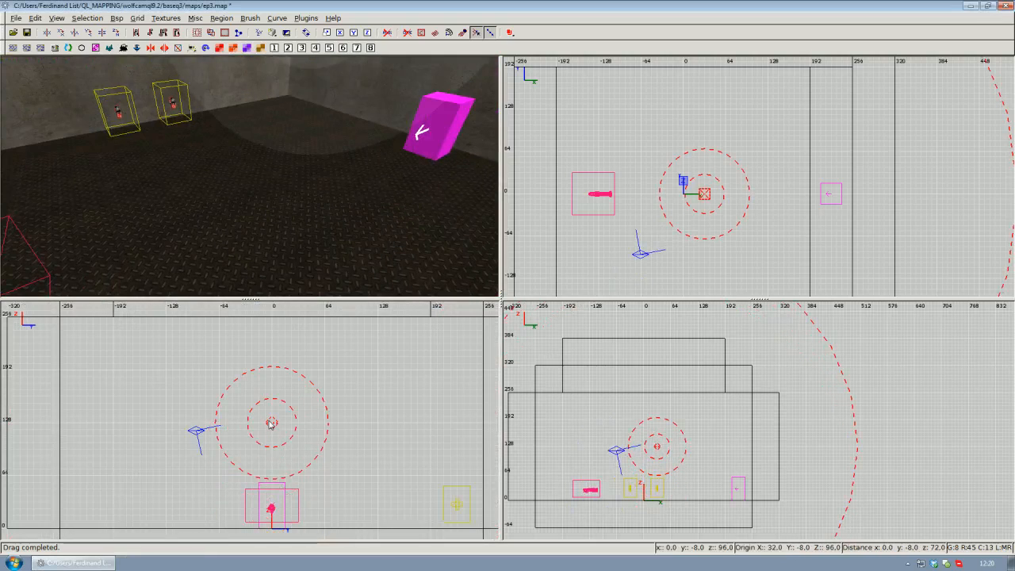
{"action": "right_click", "coordinate": [370, 193]}
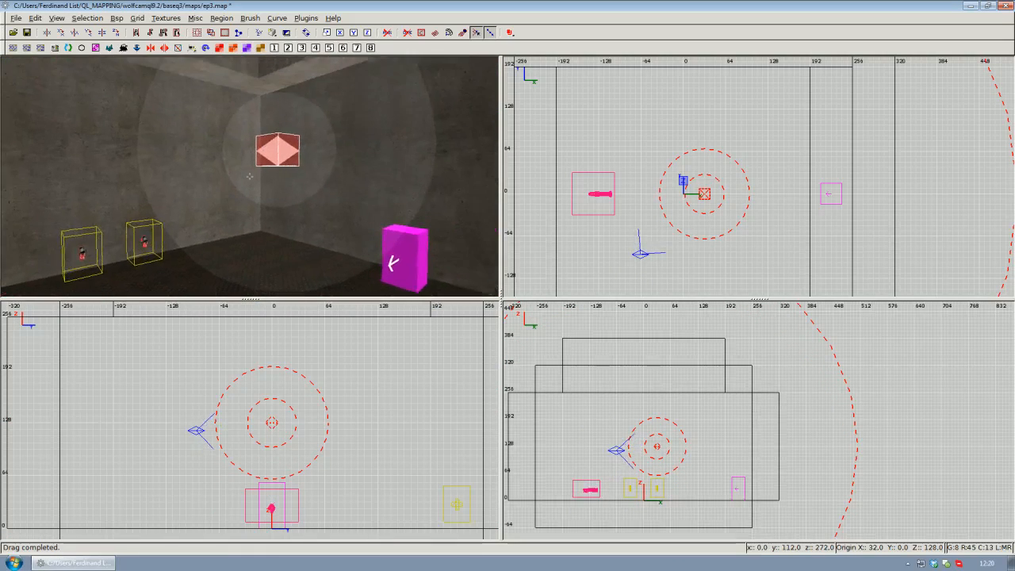
{"action": "right_click", "coordinate": [249, 176]}
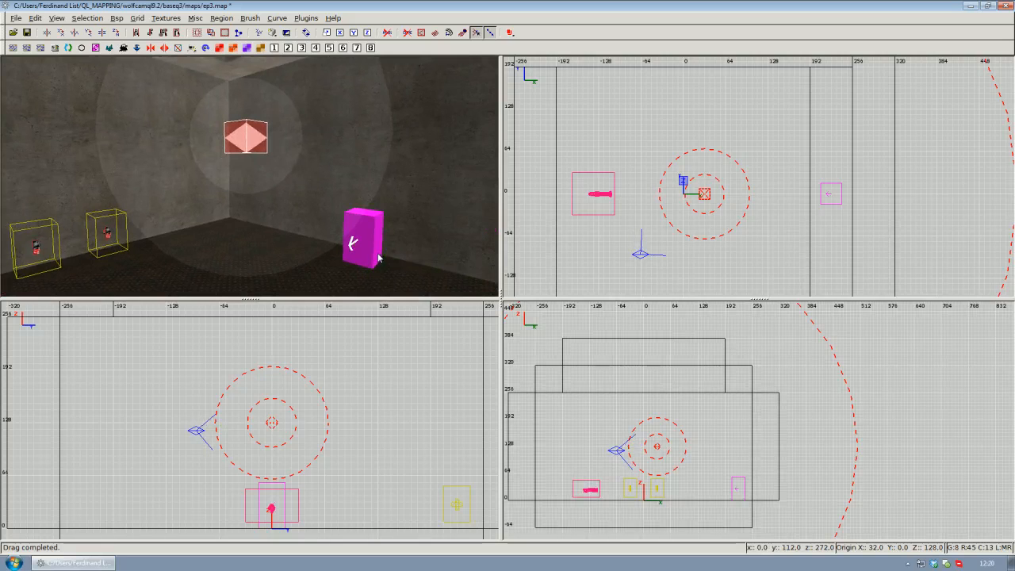
- Move the light to X 0, about Y -96, and place a duplicate opposite it at origin 0 96 128
{"action": "scroll", "coordinate": [733, 162], "scroll_direction": "down", "scroll_amount": 2}
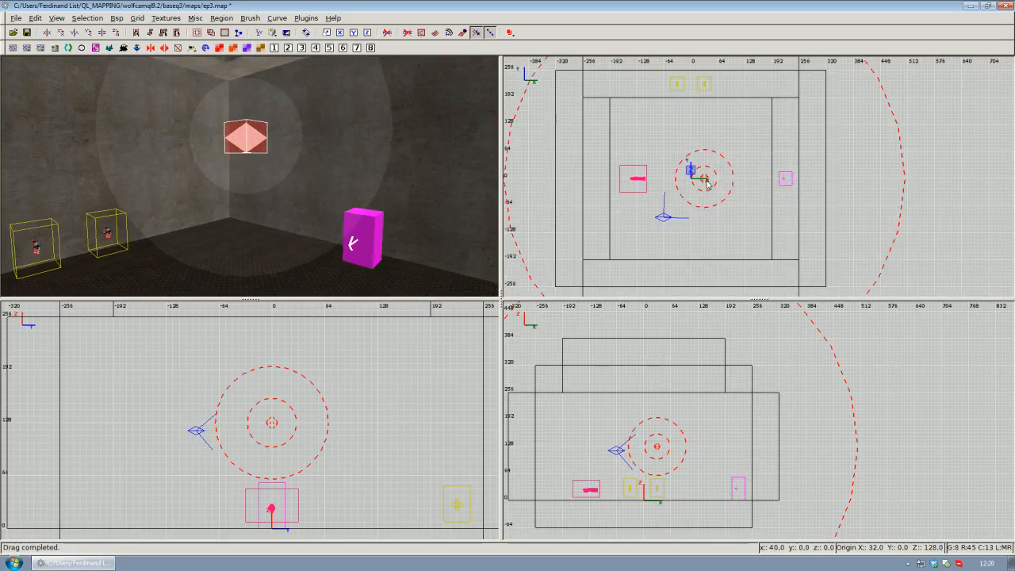
{"action": "left_click_drag", "start_coordinate": [706, 182], "coordinate": [692, 144]}
{"action": "right_click", "coordinate": [397, 208]}
{"action": "key", "text": "Up"}
{"action": "key", "text": "Down"}
{"action": "right_click", "coordinate": [249, 176]}
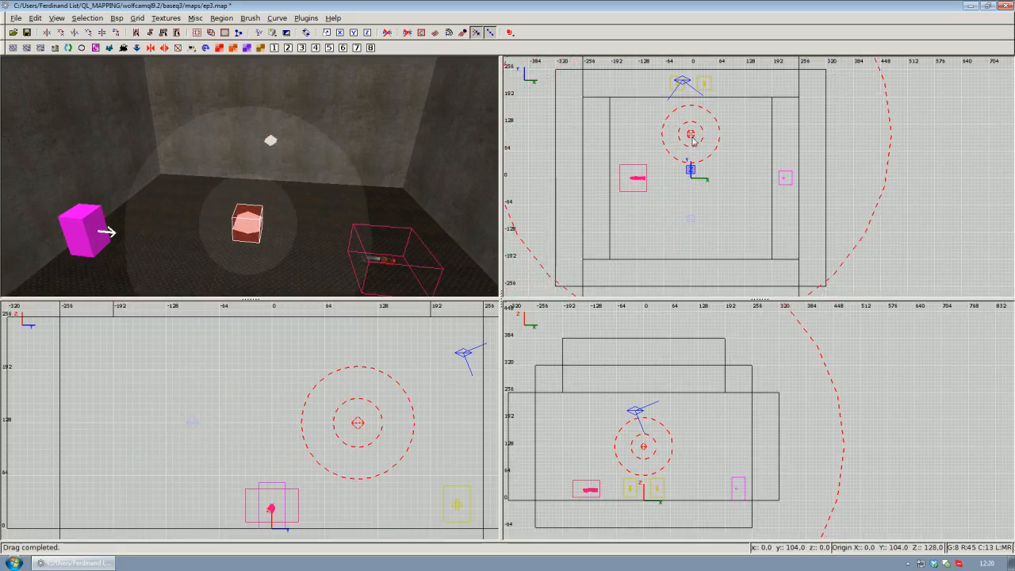
{"action": "right_click", "coordinate": [444, 164]}
{"action": "key", "text": "Up"}
{"action": "key", "text": "Down"}
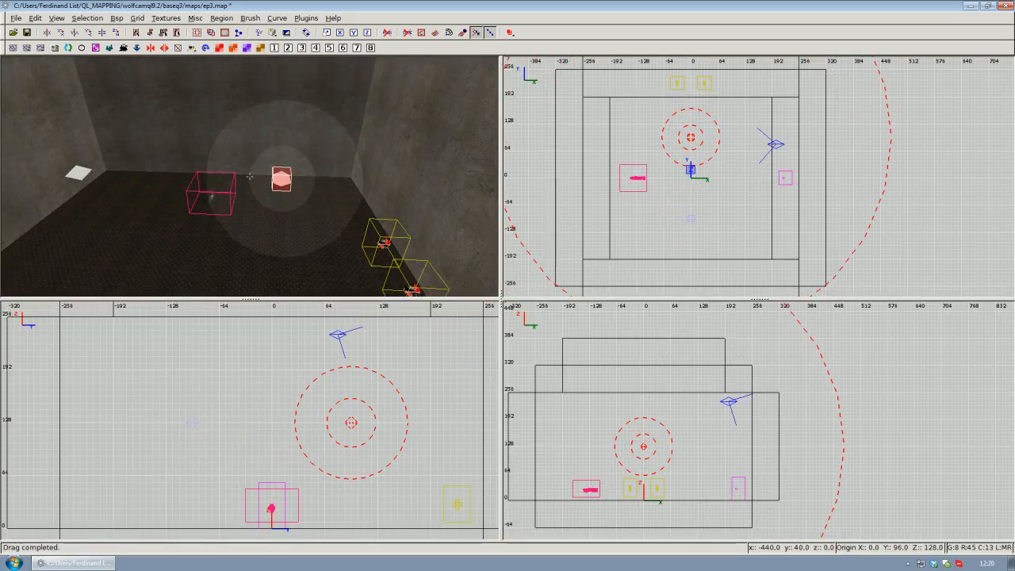
{"action": "right_click", "coordinate": [250, 180]}
{"action": "key", "text": "Escape"}
- Check both lights' placement from several sides of the room and save the map
{"action": "right_click", "coordinate": [234, 207]}
{"action": "key", "text": "Up"}
{"action": "key", "text": "Left"}
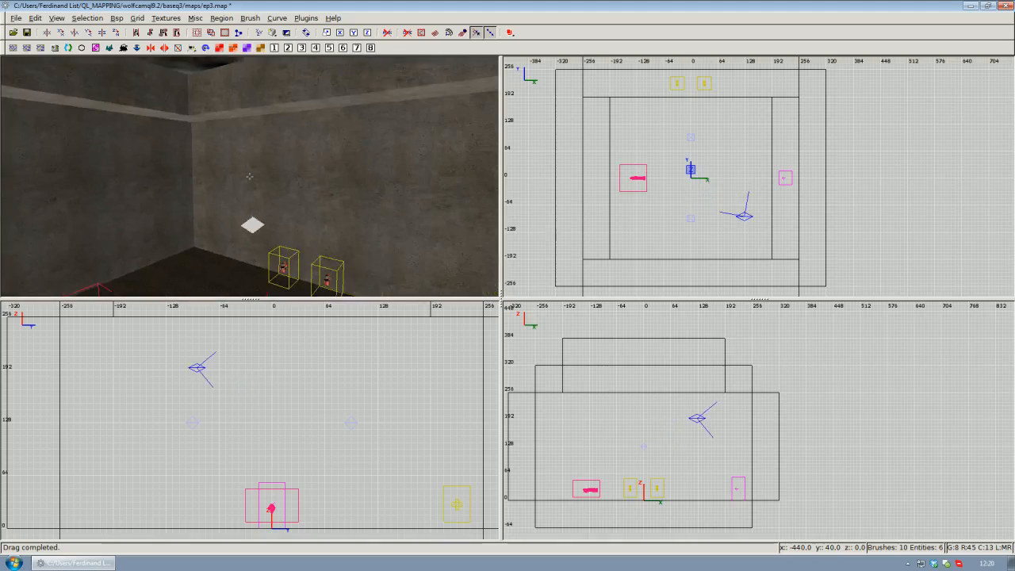
{"action": "key", "text": "Up"}
{"action": "key", "text": "Down"}
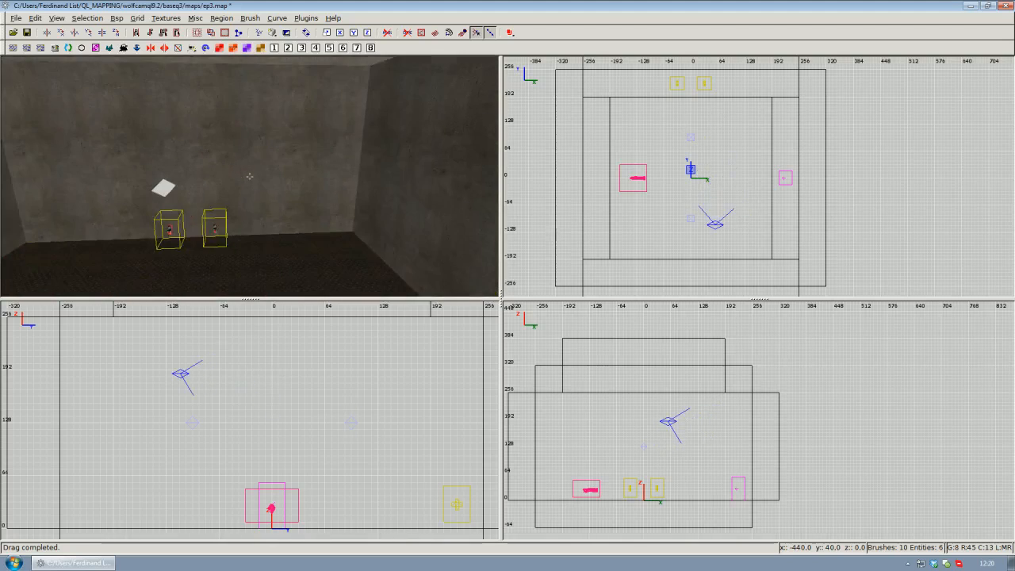
{"action": "key", "text": "Up"}
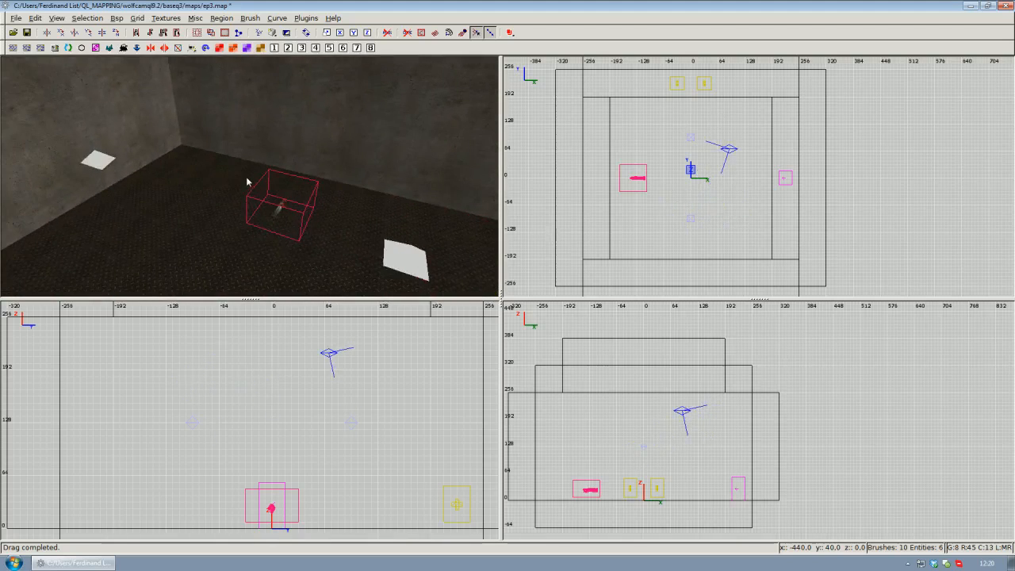
{"action": "key", "text": "ctrl+s"}
{"action": "key", "text": "Up"}
{"action": "key", "text": "Down"}
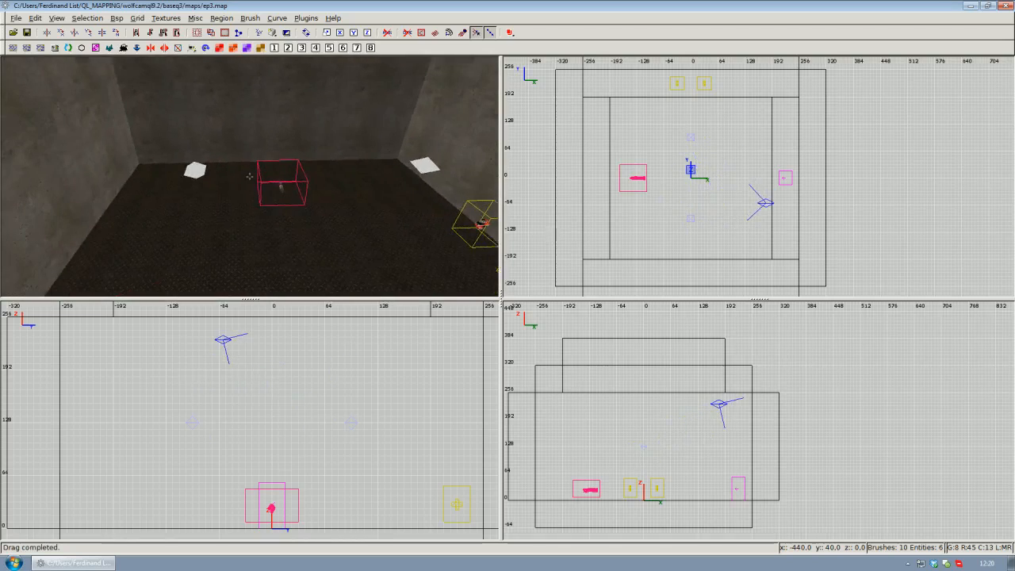
{"action": "key", "text": "Left"}
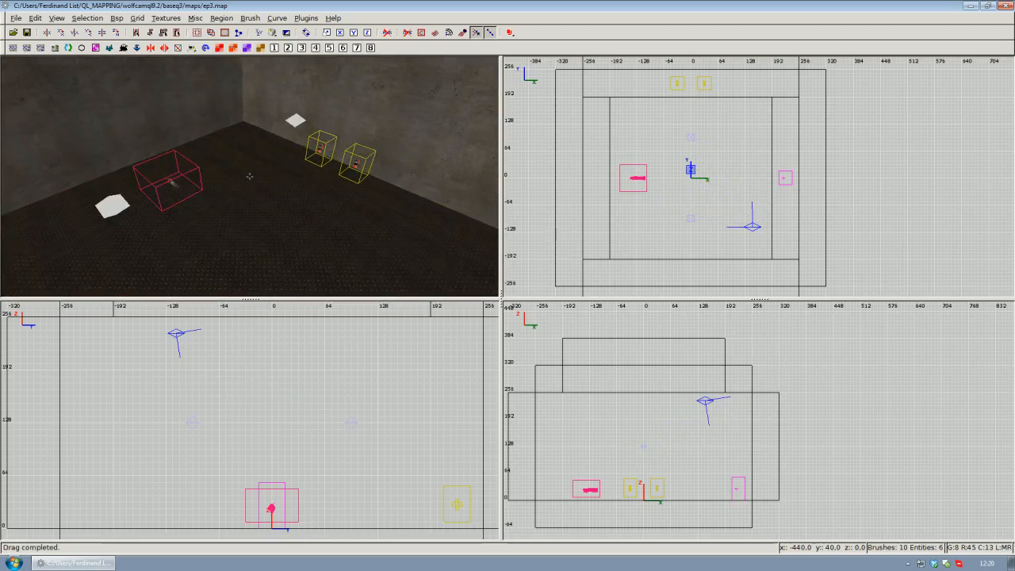
- Select the positive Y wall brush and add the key _minlight with value 20 to its worldspawn entity
{"action": "right_click", "coordinate": [205, 133]}
{"action": "right_click", "coordinate": [249, 177]}
{"action": "left_click", "coordinate": [283, 248], "text": "shift"}
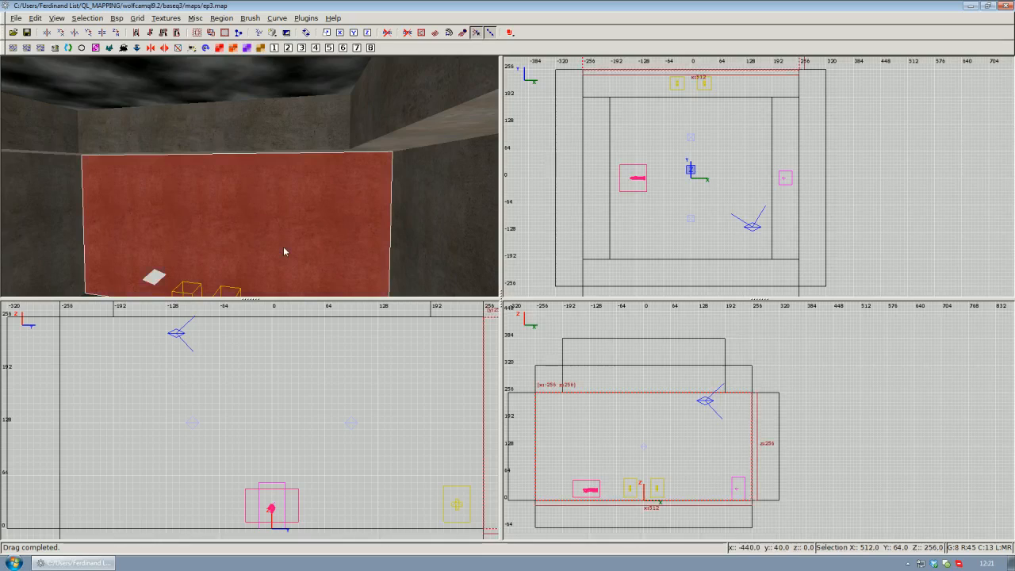
{"action": "key", "text": "n"}
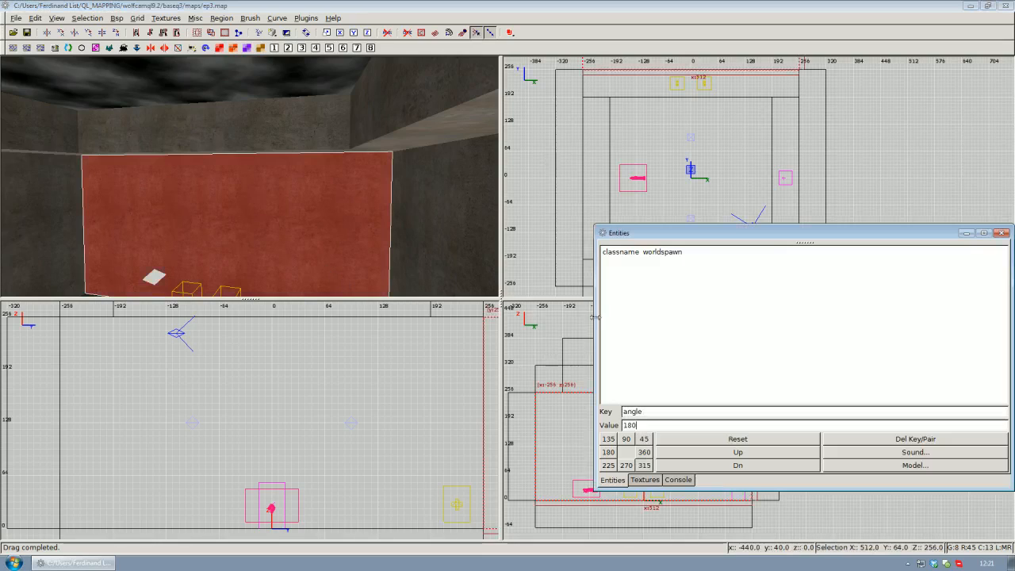
{"action": "left_click_drag", "start_coordinate": [689, 236], "coordinate": [634, 223]}
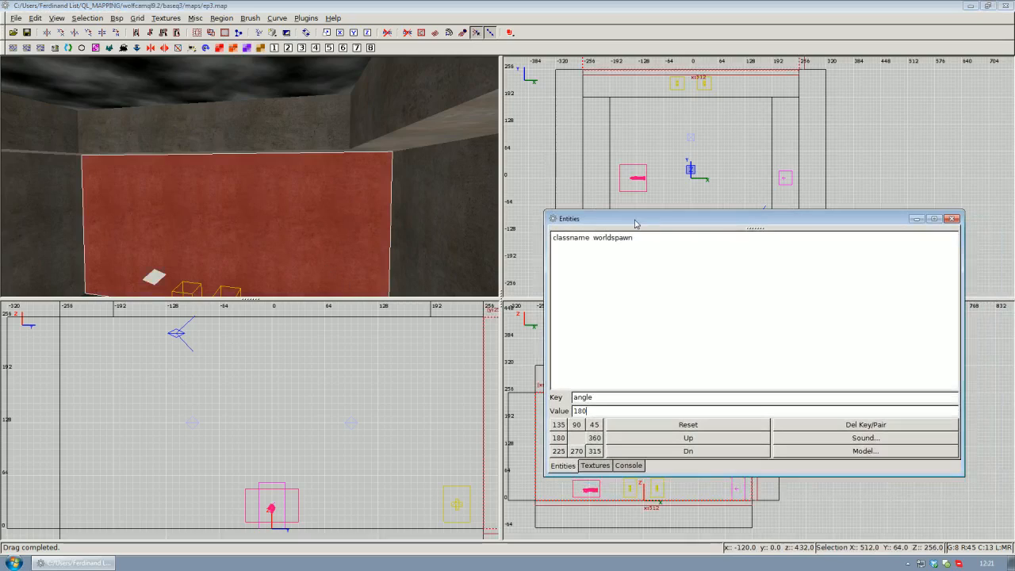
{"action": "left_click_drag", "start_coordinate": [594, 397], "coordinate": [557, 396]}
{"action": "type", "text": "_minlight"}
{"action": "left_click_drag", "start_coordinate": [589, 411], "coordinate": [564, 412]}
{"action": "type", "text": "20"}
{"action": "key", "text": "Return"}
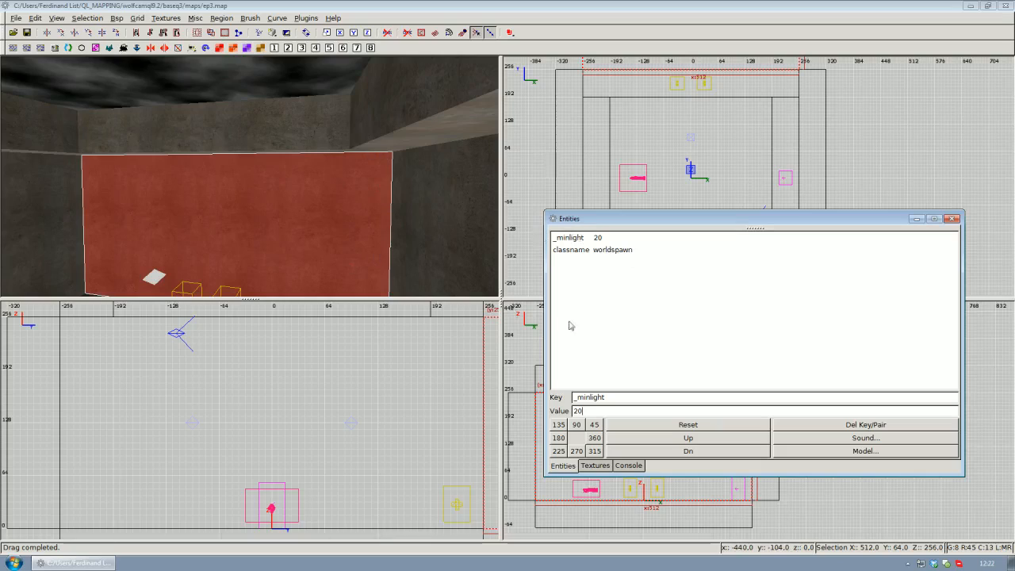
{"action": "left_click", "coordinate": [595, 252]}
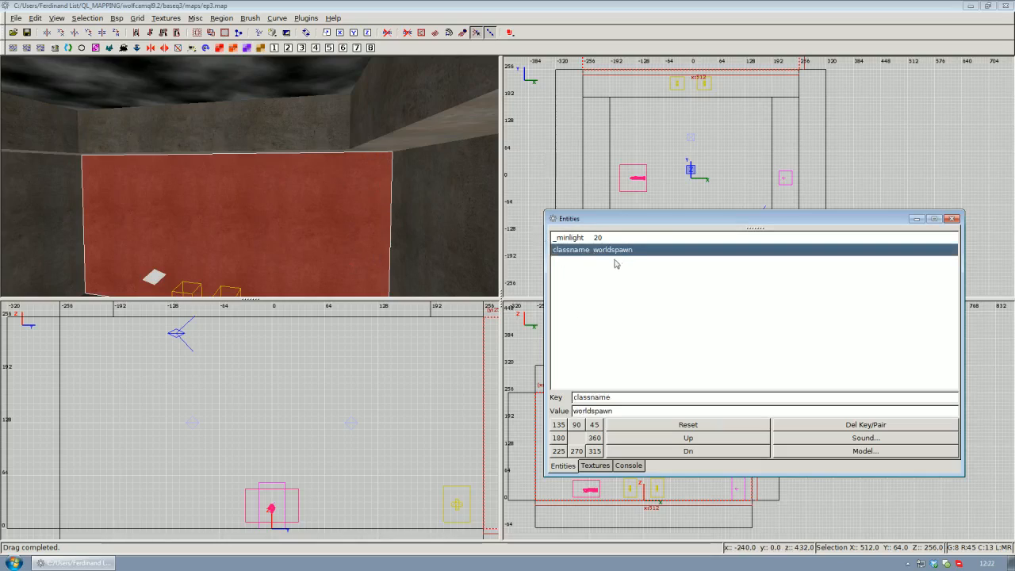
- Add the key _ambient with value 20 to the worldspawn entity
{"action": "double_click", "coordinate": [618, 398]}
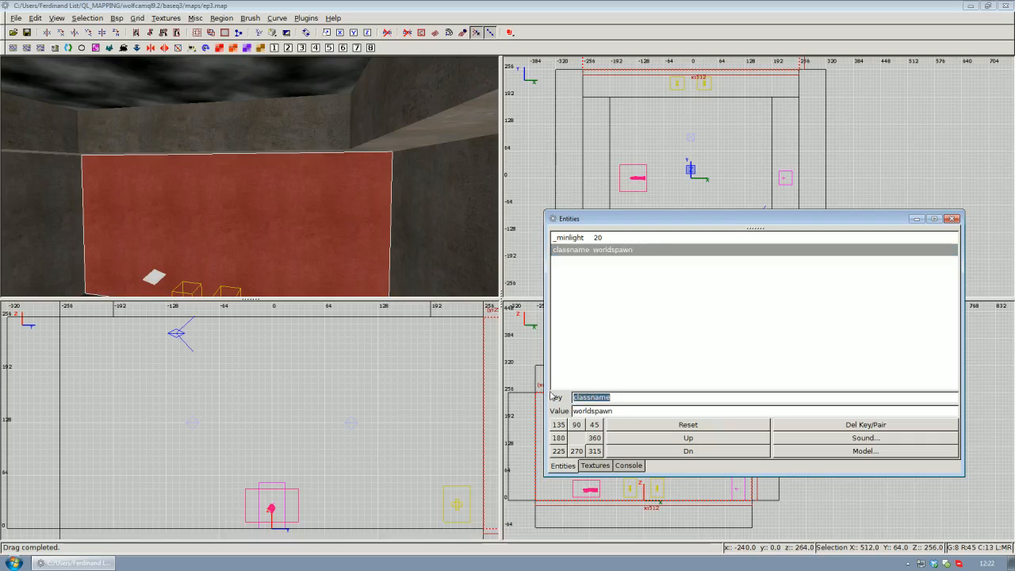
{"action": "type", "text": "_ambient"}
{"action": "key", "text": "Tab"}
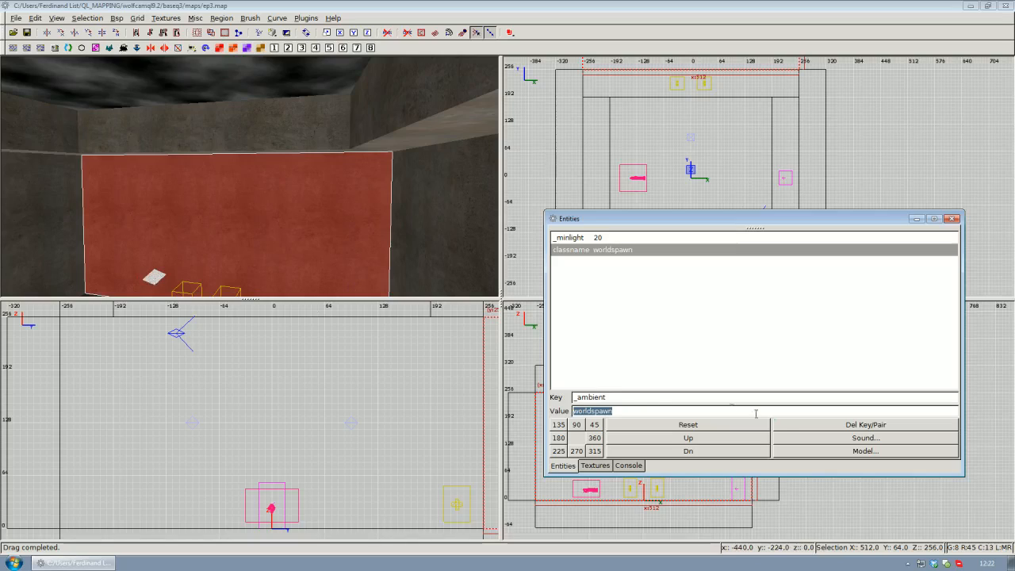
{"action": "left_click", "coordinate": [639, 407]}
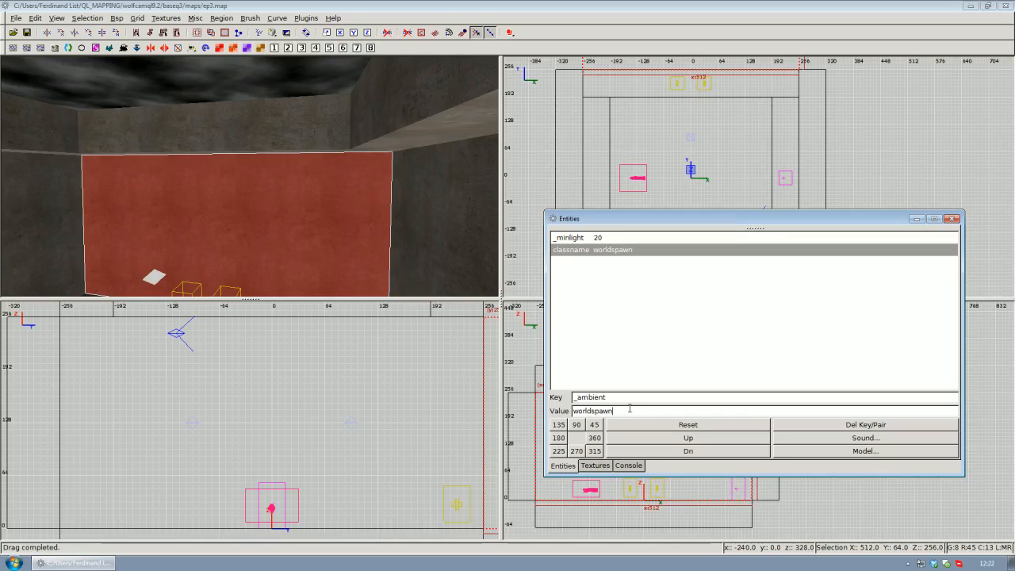
{"action": "left_click_drag", "start_coordinate": [629, 408], "coordinate": [544, 412]}
{"action": "type", "text": "20"}
{"action": "key", "text": "Return"}
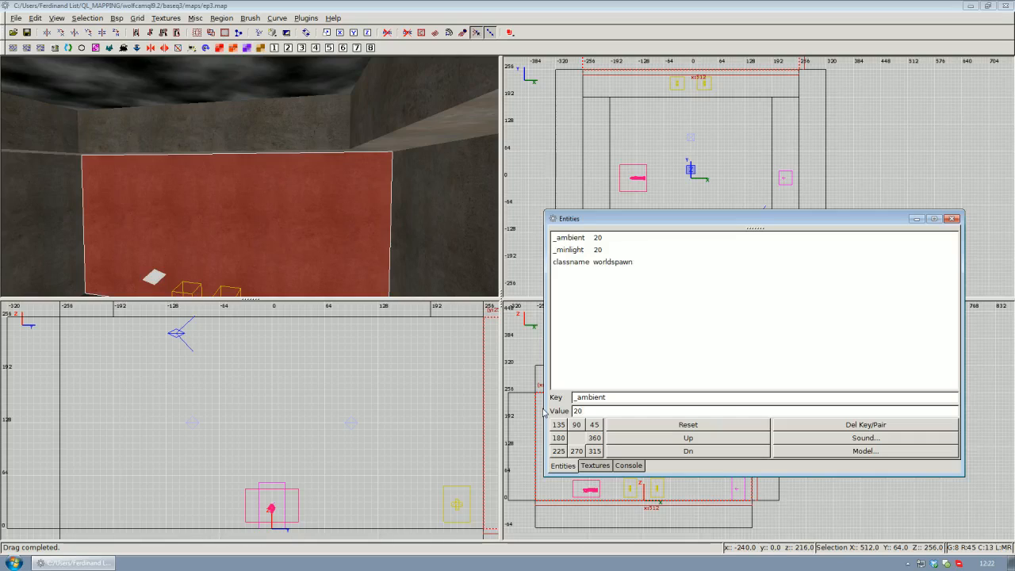
- Delete the _minlight key from the worldspawn entity, then close the entity properties and deselect the wall brush
{"action": "left_click", "coordinate": [588, 252]}
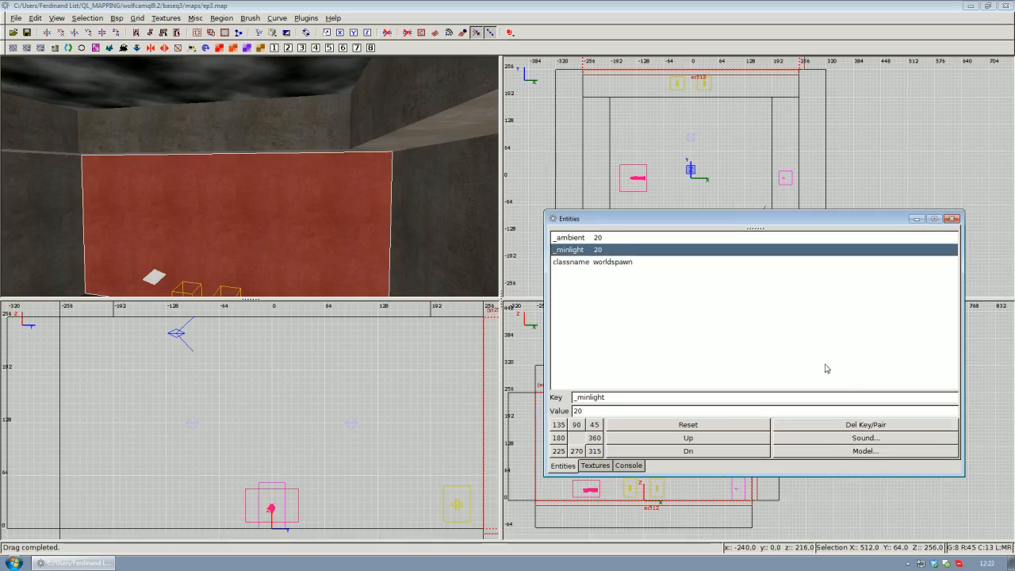
{"action": "right_click", "coordinate": [154, 254]}
{"action": "right_click", "coordinate": [276, 191]}
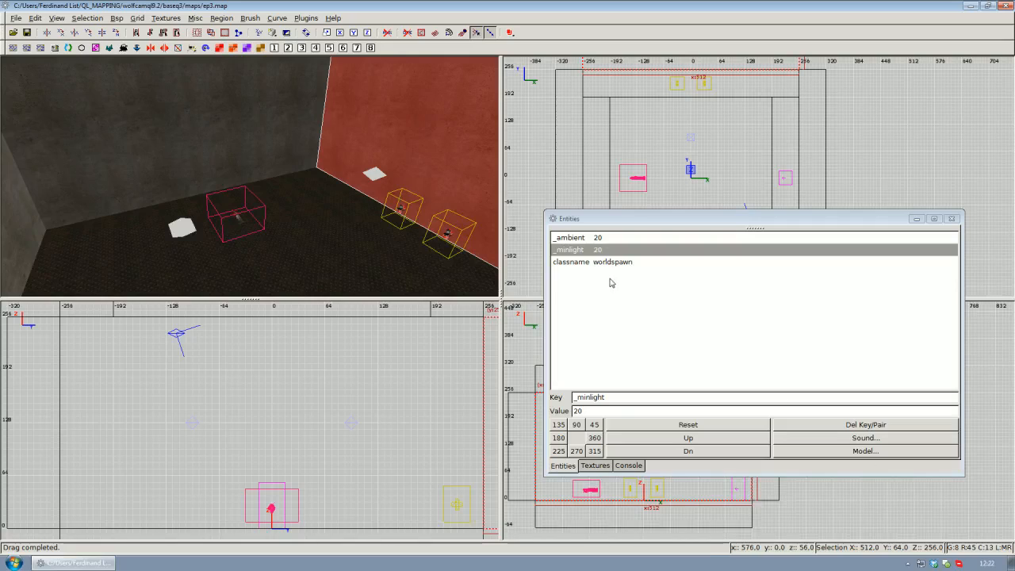
{"action": "left_click", "coordinate": [595, 250]}
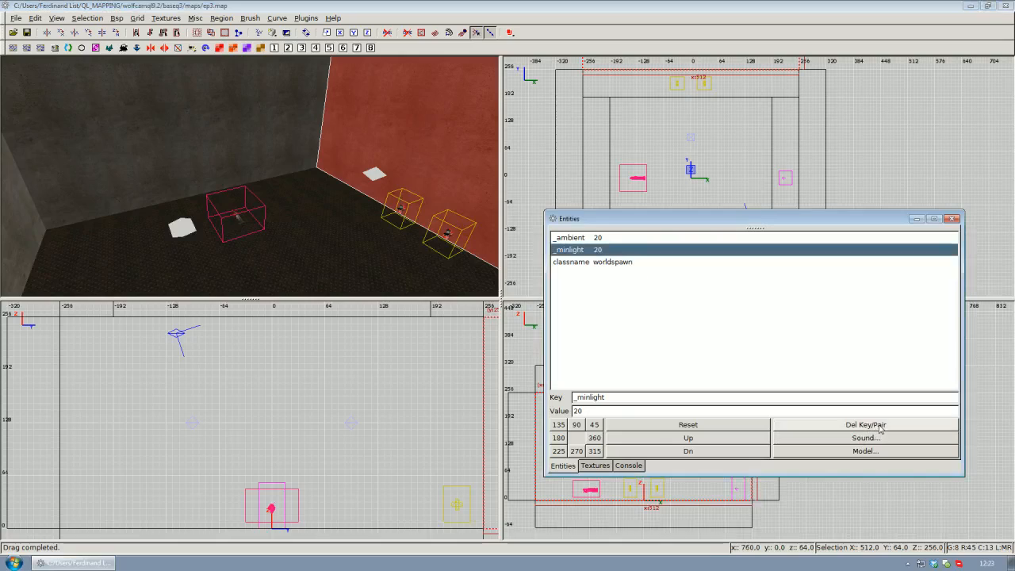
{"action": "left_click", "coordinate": [880, 428]}
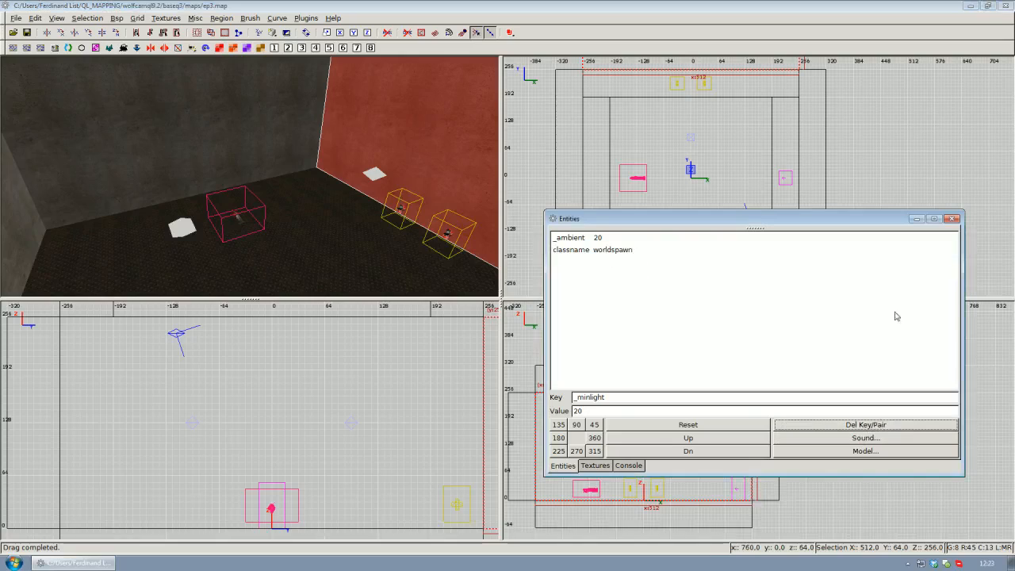
{"action": "left_click", "coordinate": [953, 222]}
{"action": "key", "text": "Escape"}
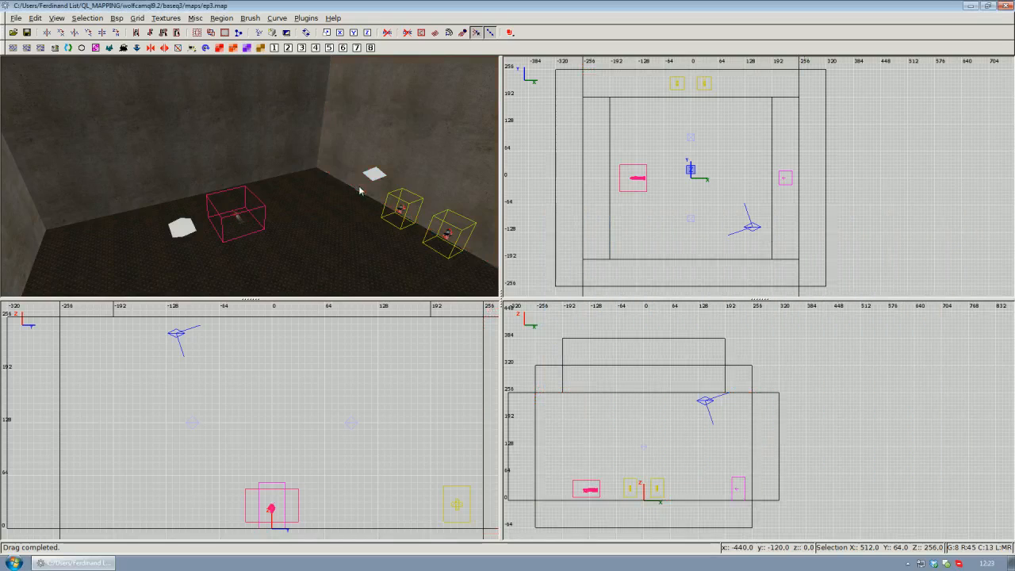
- Save the map and compile it with the Q3Map2 test option BSP -meta, -vis -fast, -light -fast -super 2 -filter
{"action": "right_click", "coordinate": [360, 189]}
{"action": "key", "text": "Up"}
{"action": "key", "text": "Down"}
{"action": "right_click", "coordinate": [249, 176]}
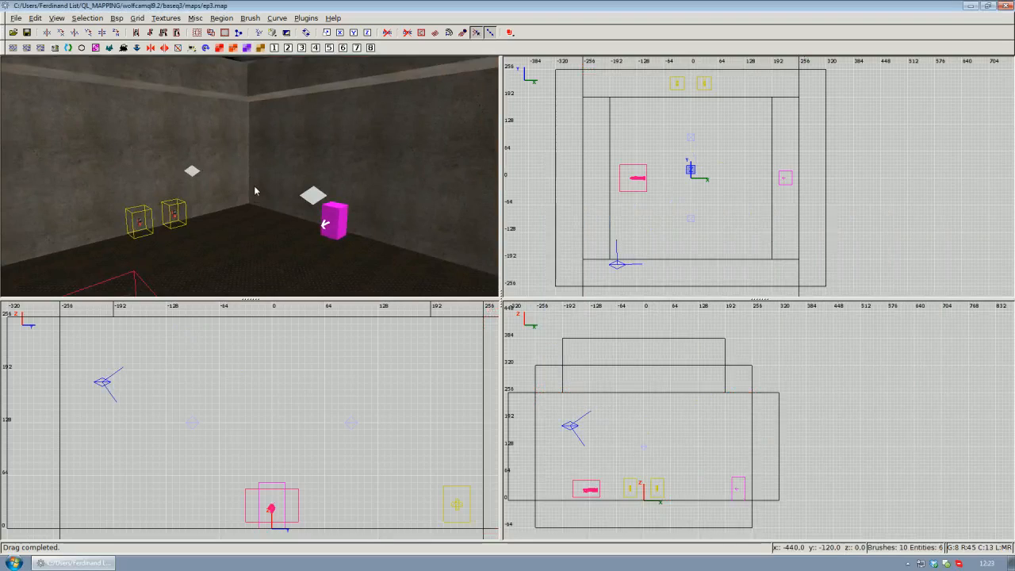
{"action": "key", "text": "ctrl+s"}
{"action": "left_click", "coordinate": [121, 19]}
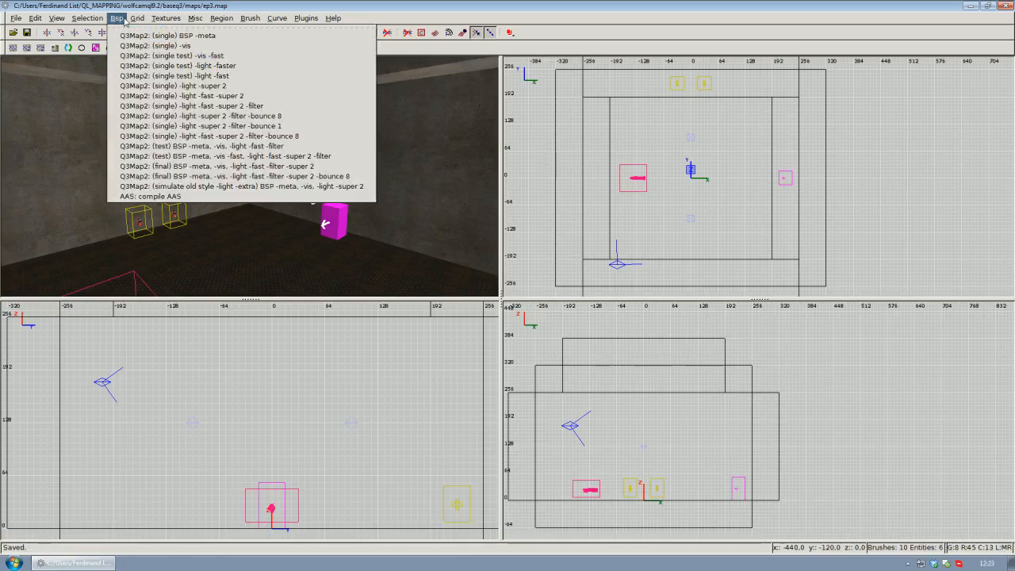
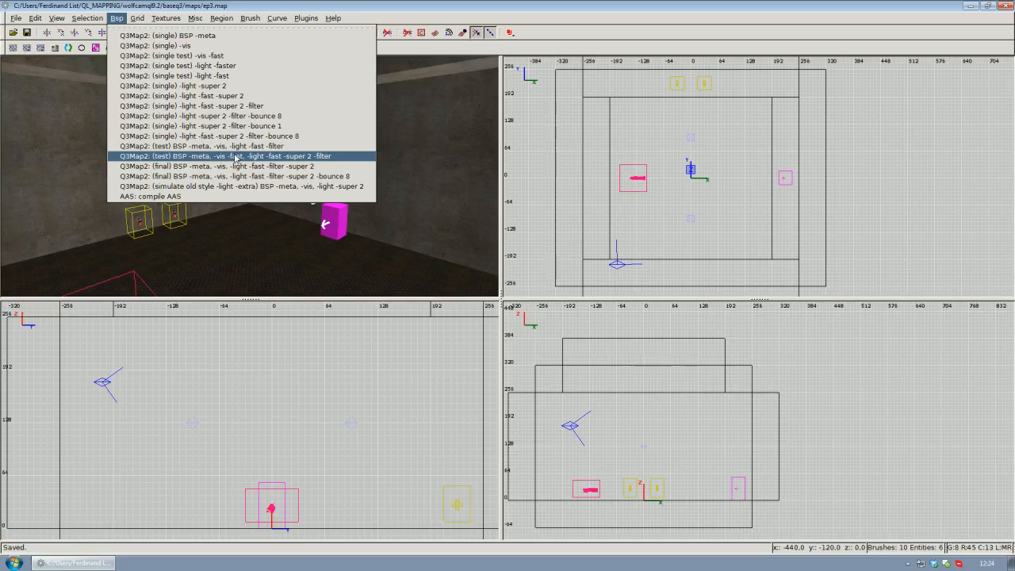
{"action": "left_click", "coordinate": [235, 157]}
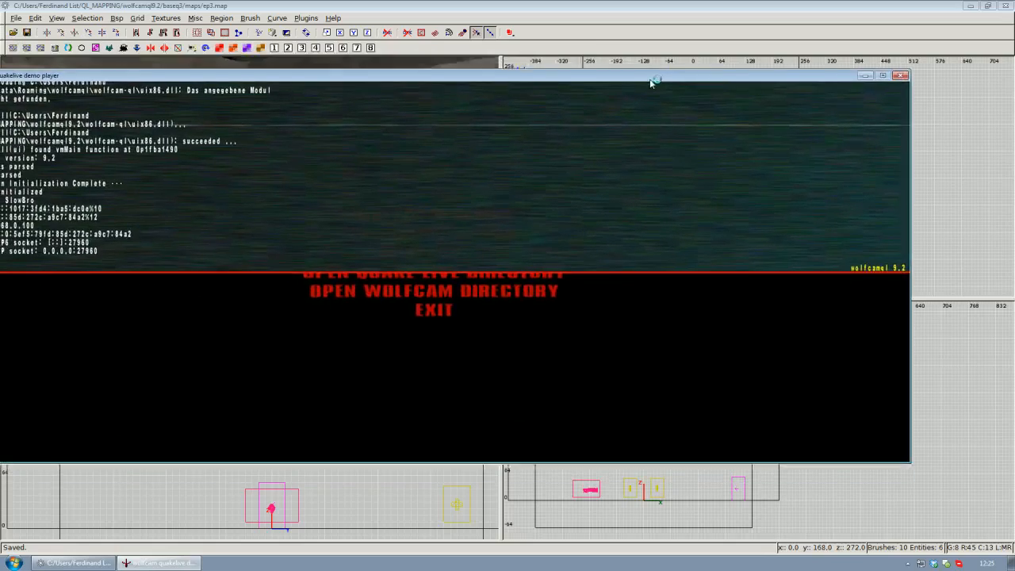
- Switch to the wolfcam quakelive demo player and load the compiled map with the console command map ep3
{"action": "key", "text": "grave"}
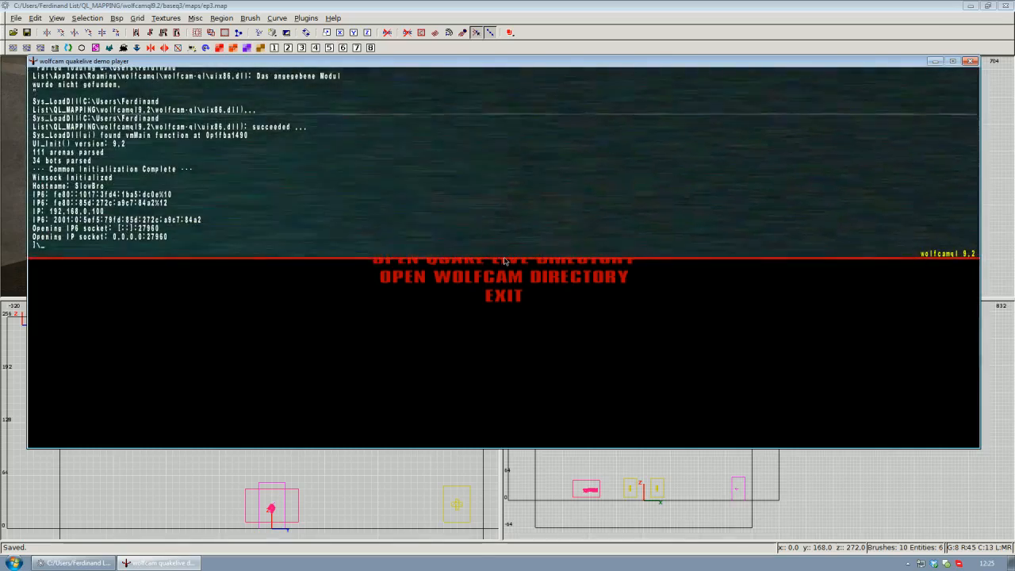
{"action": "type", "text": "map"}
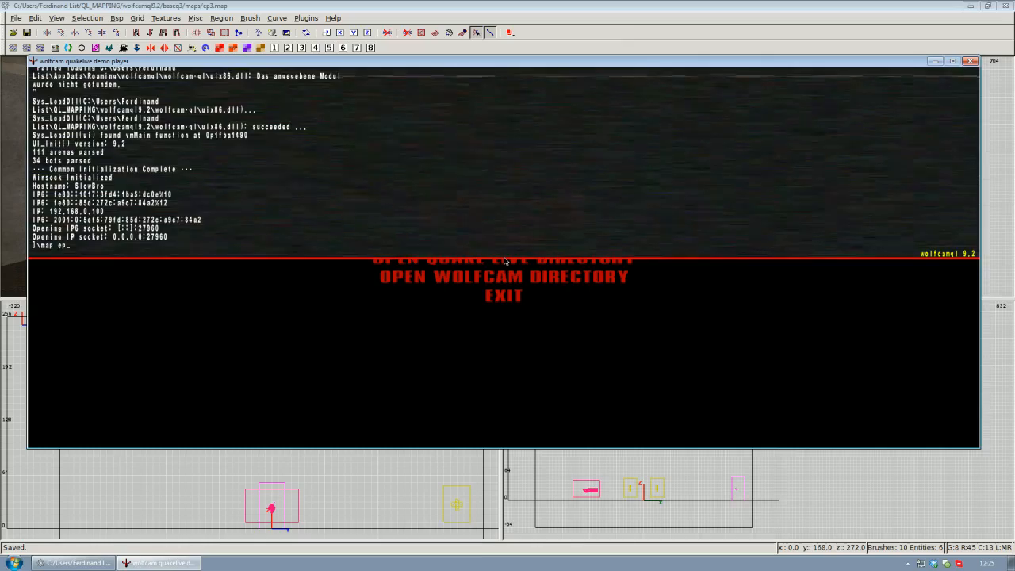
{"action": "type", "text": " ep3"}
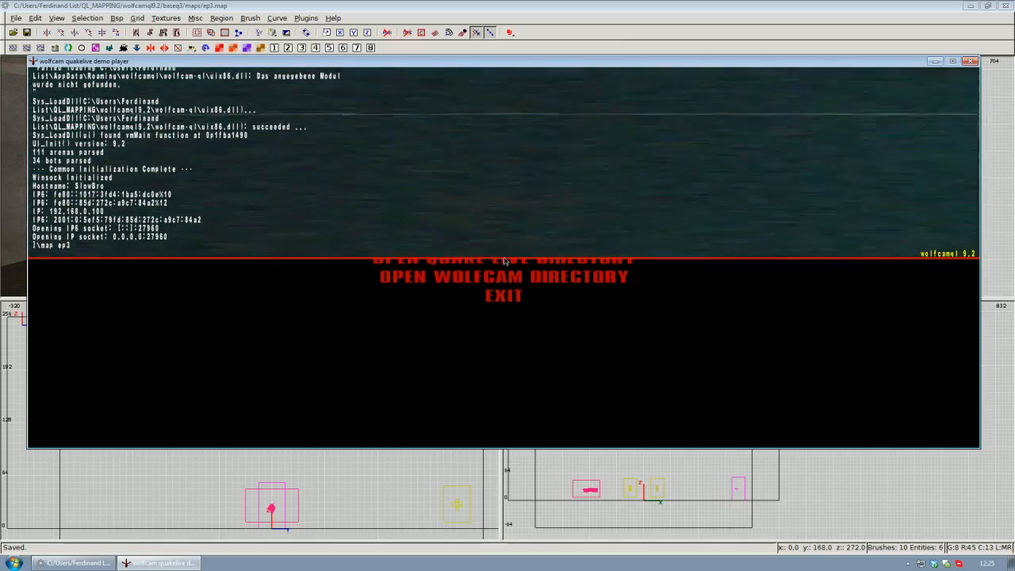
{"action": "key", "text": "Return"}
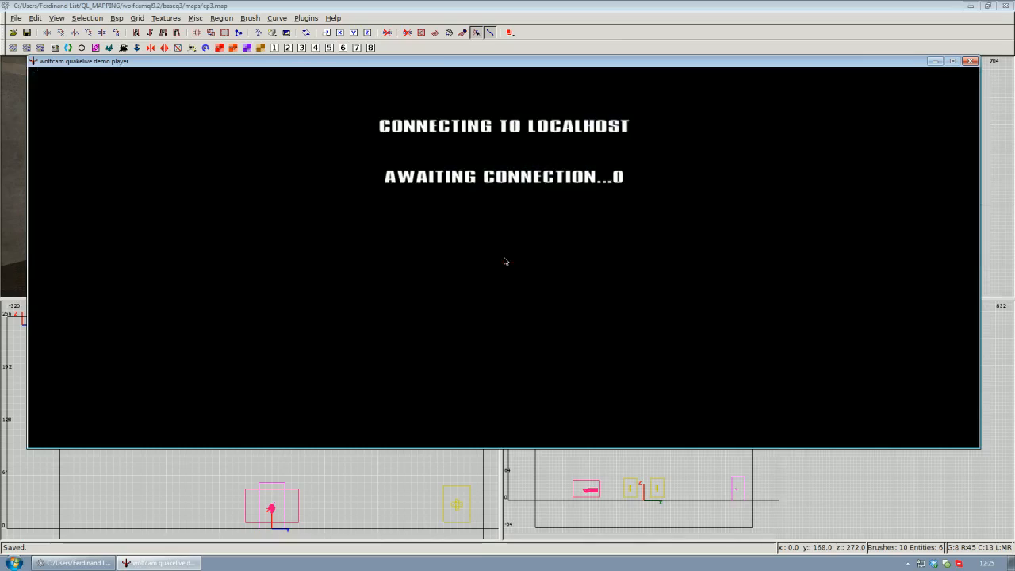